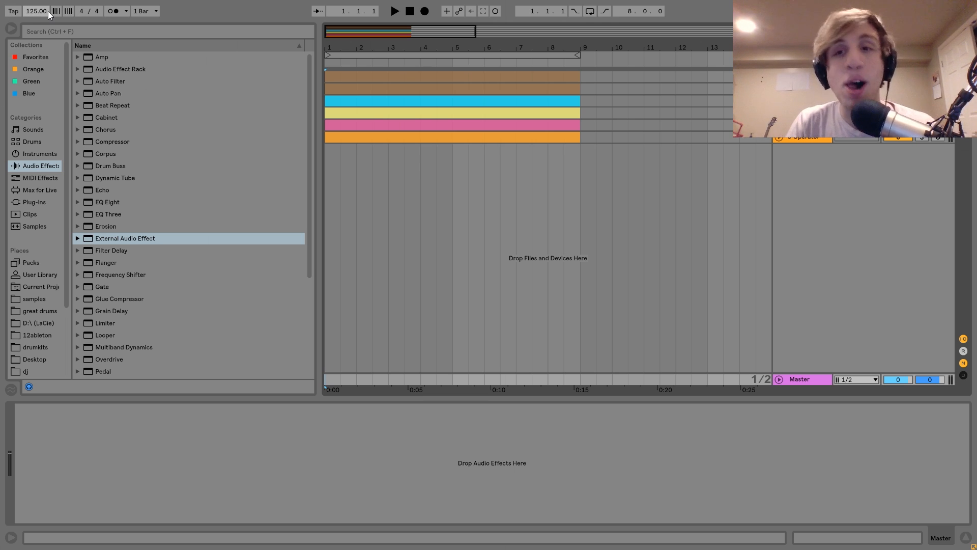
Step: Unfold the first Analog track in the arrangement and listen to it soloed
click(803, 77)
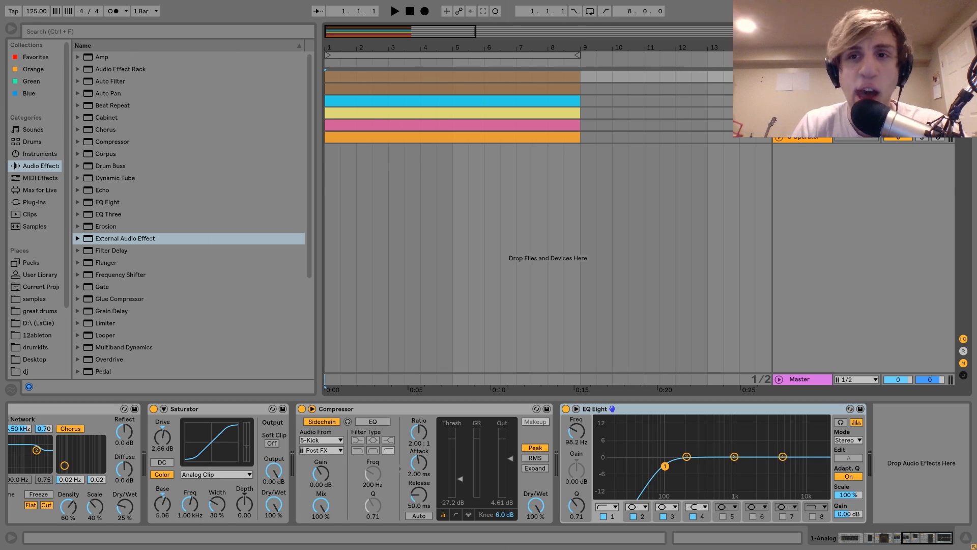
click(779, 77)
key(space)
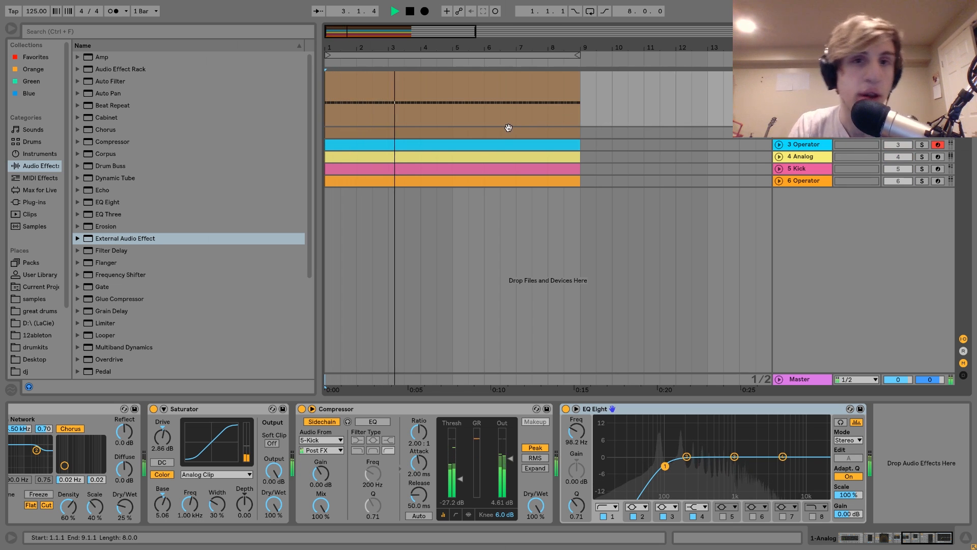
key(space)
Step: Open the first Analog track's MIDI clip to examine its note pattern, and return to the device chain
double_click(447, 89)
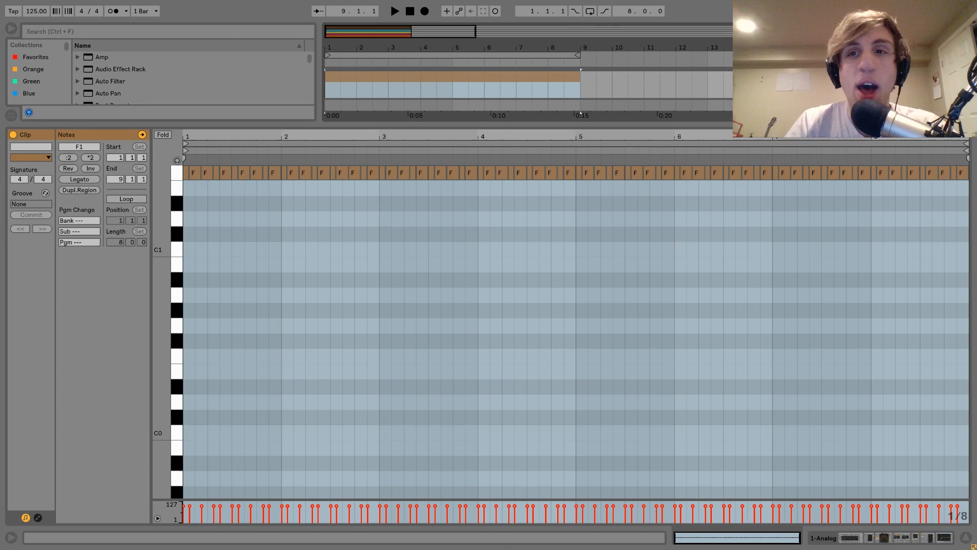
key(a)
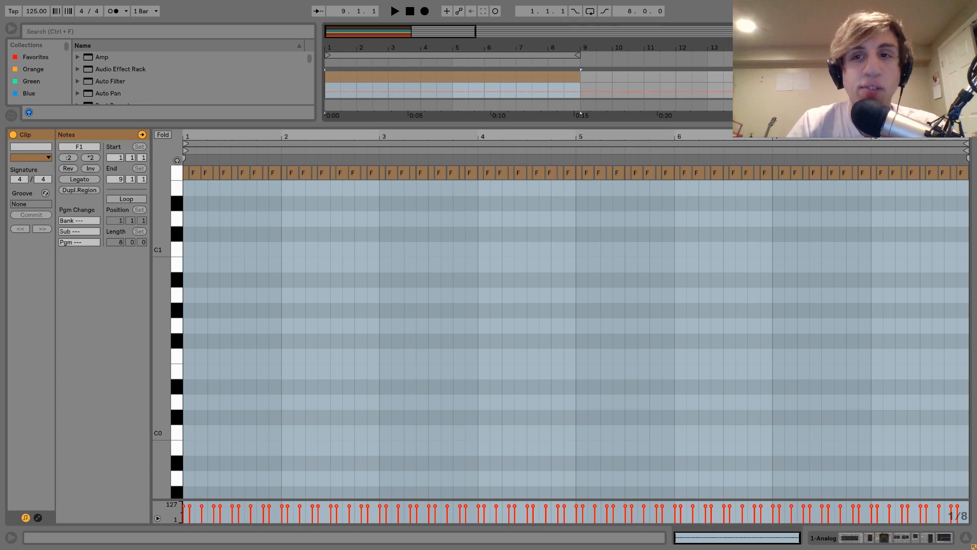
key(shift+Tab)
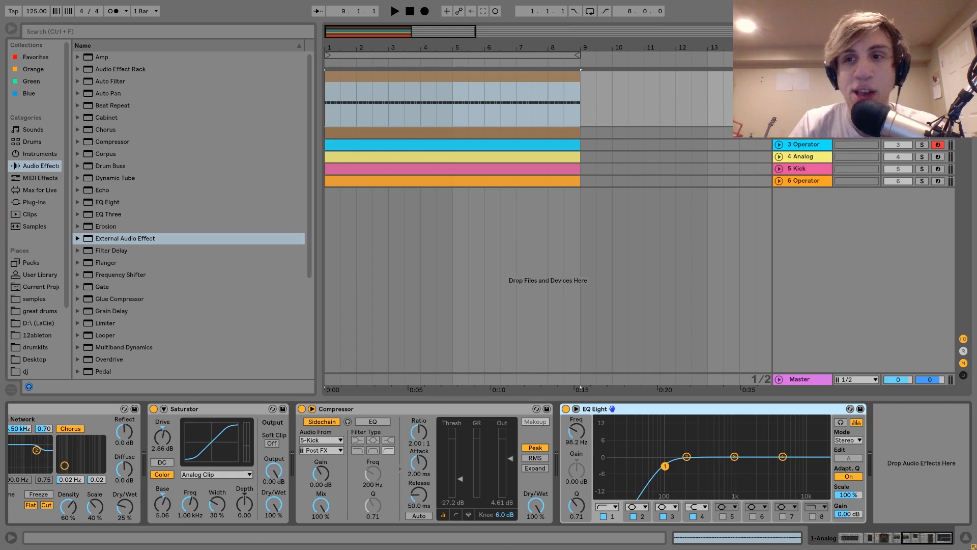
Step: Play the full arrangement, and audition the 3 Operator track in solo with its device chain displayed
key(space)
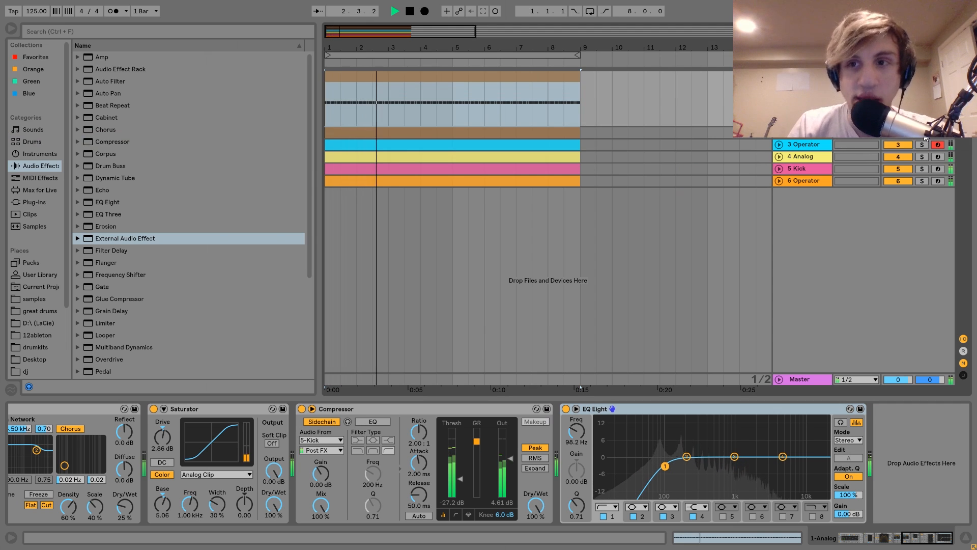
click(806, 156)
click(922, 156)
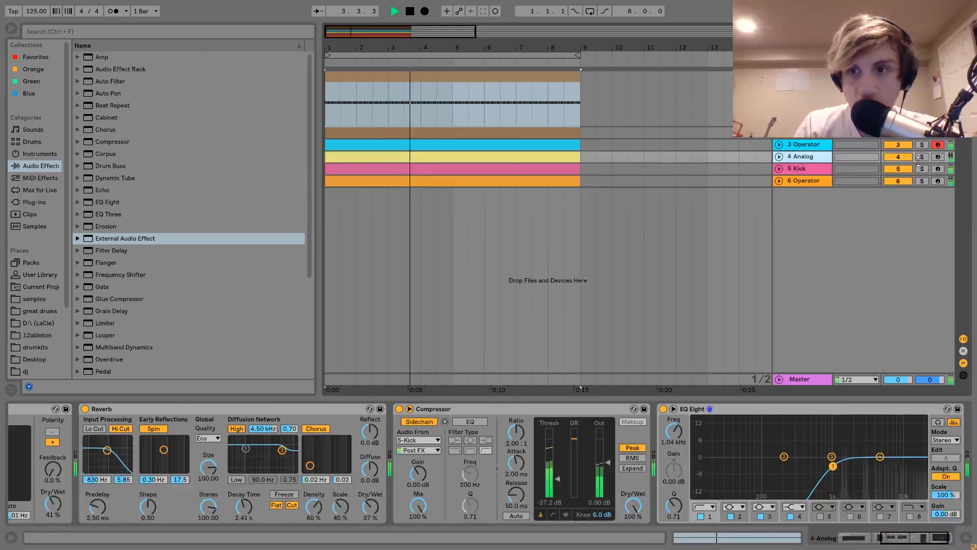
click(922, 144)
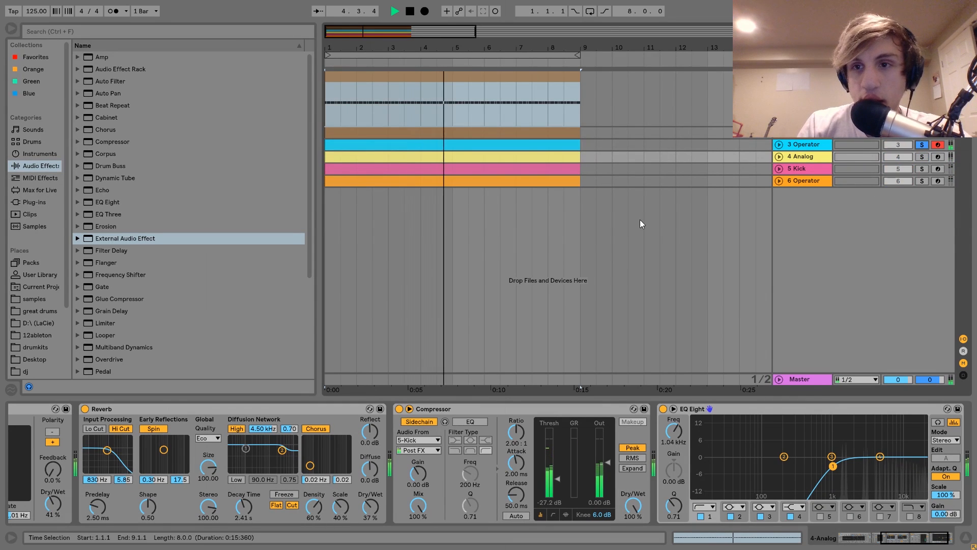
key(space)
key(space)
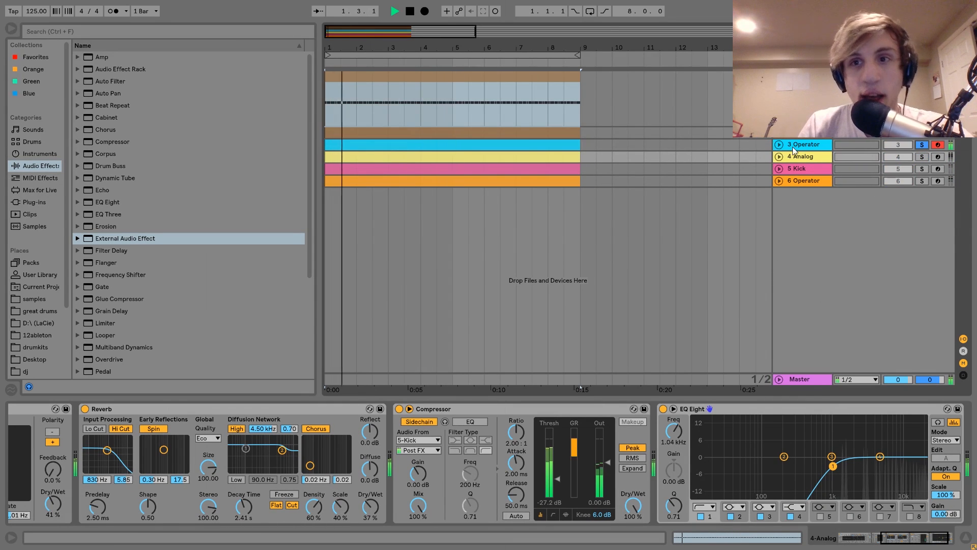
click(808, 146)
key(space)
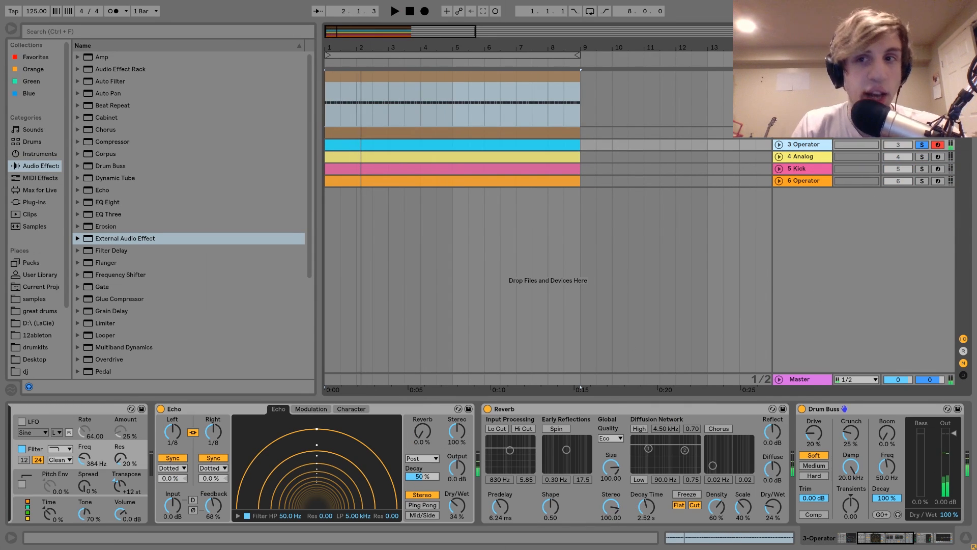
Step: Play the first Analog track in solo again and open its MIDI clip in the note editor
click(807, 79)
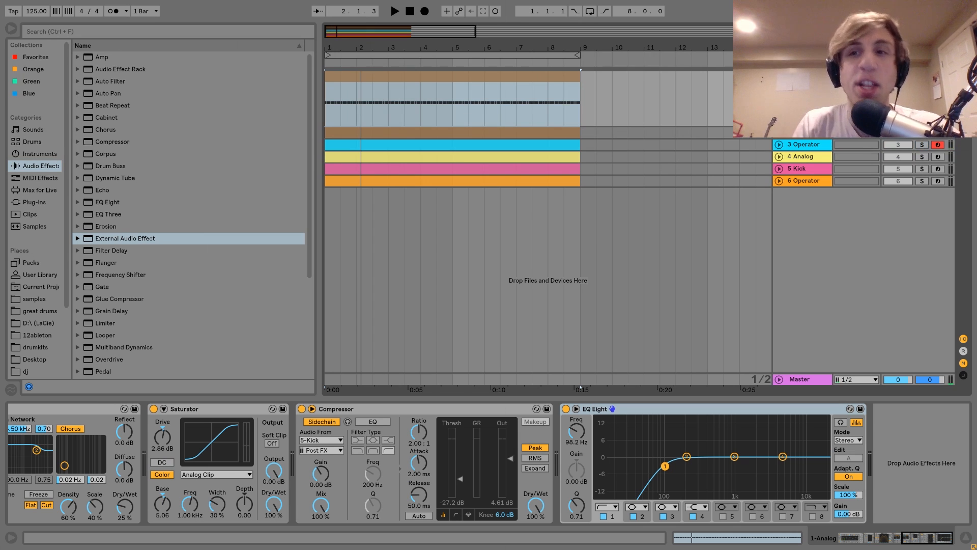
key(space)
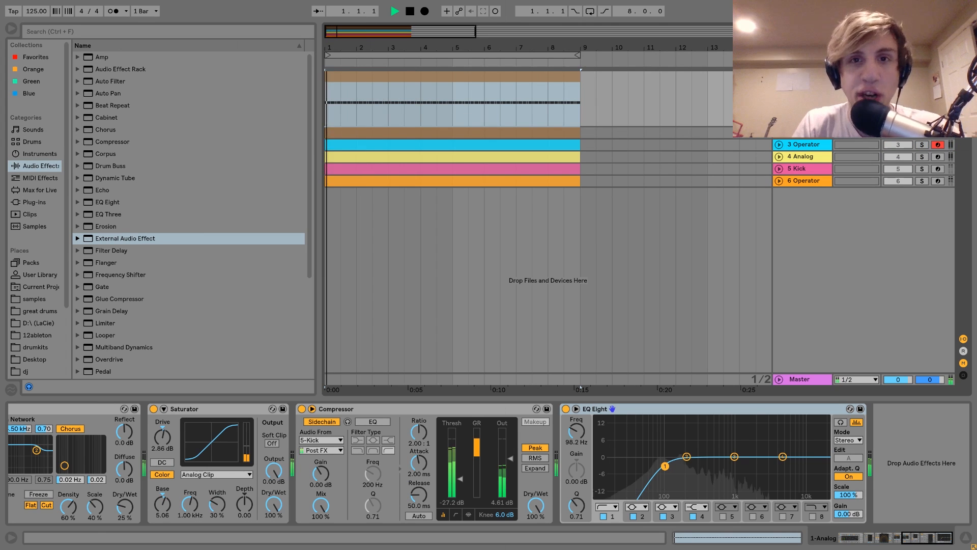
double_click(502, 74)
key(space)
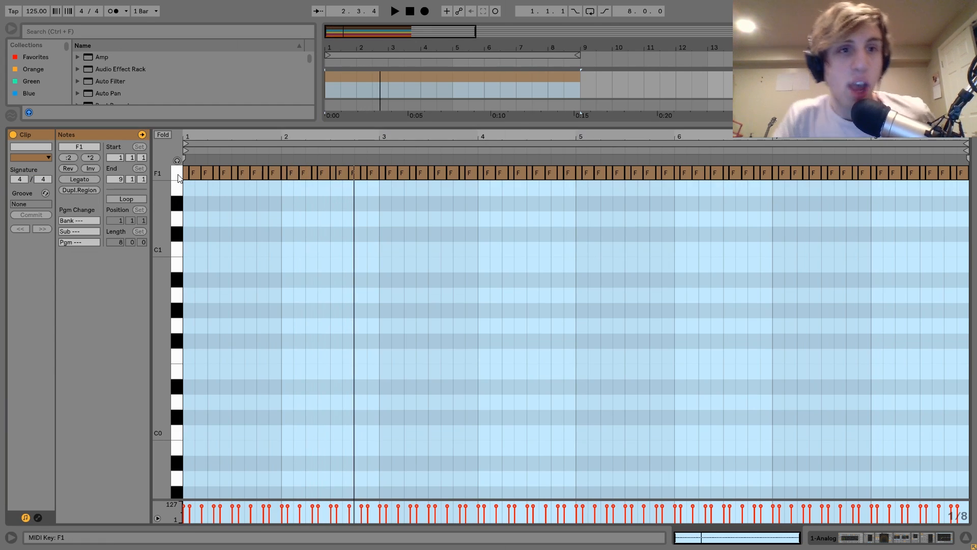
Step: Zoom in on the clip's opening bars and listen to the rhythm against the metronome, finishing back at the device chain
drag(195, 137, 195, 171)
click(114, 10)
key(space)
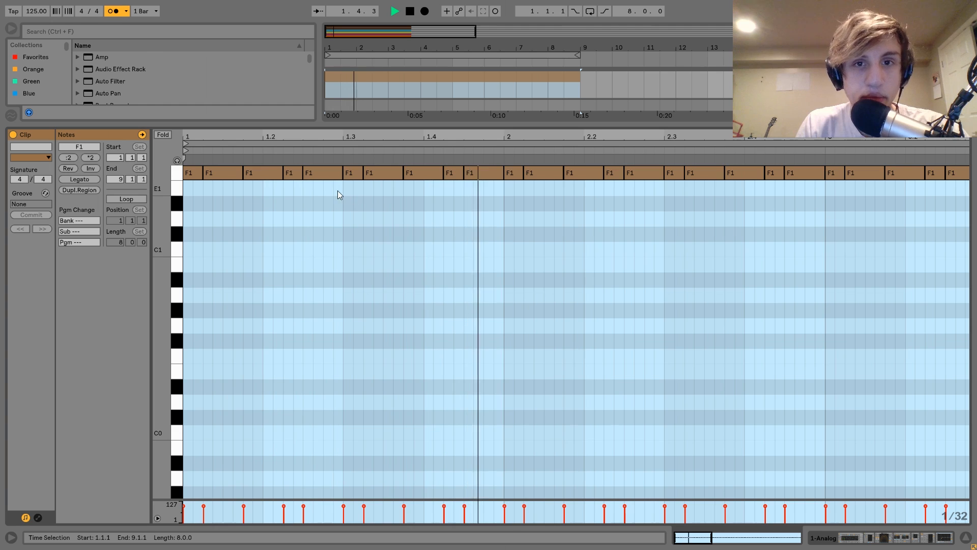
key(space)
click(112, 11)
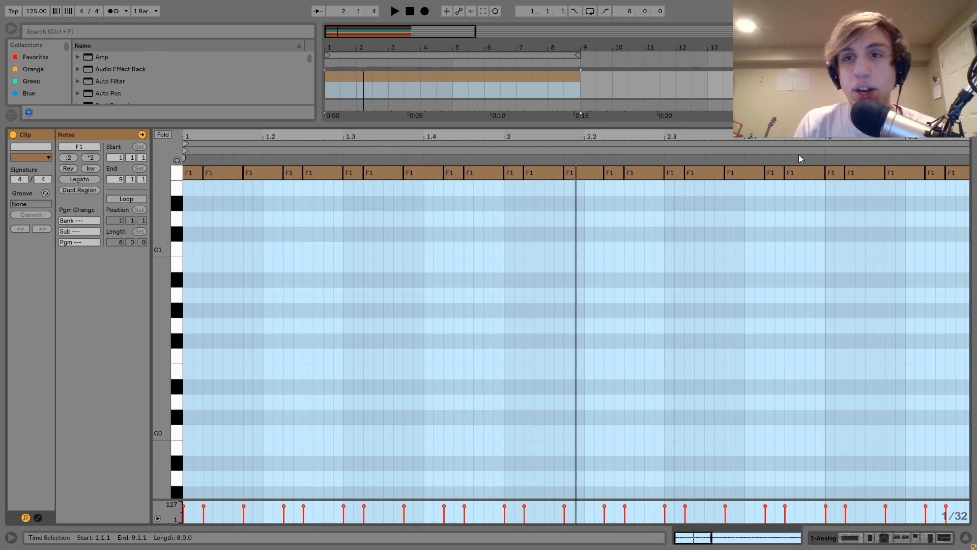
key(shift+Tab)
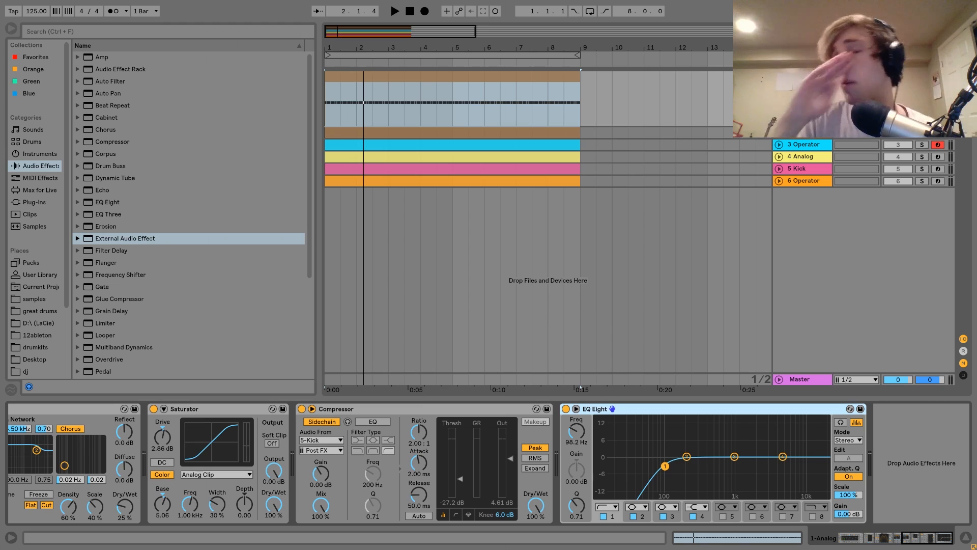
Step: Display the Analog synth's oscillator 2 settings and compare playback with that oscillator off and on, leaving it on
scroll(571, 453, up, 10)
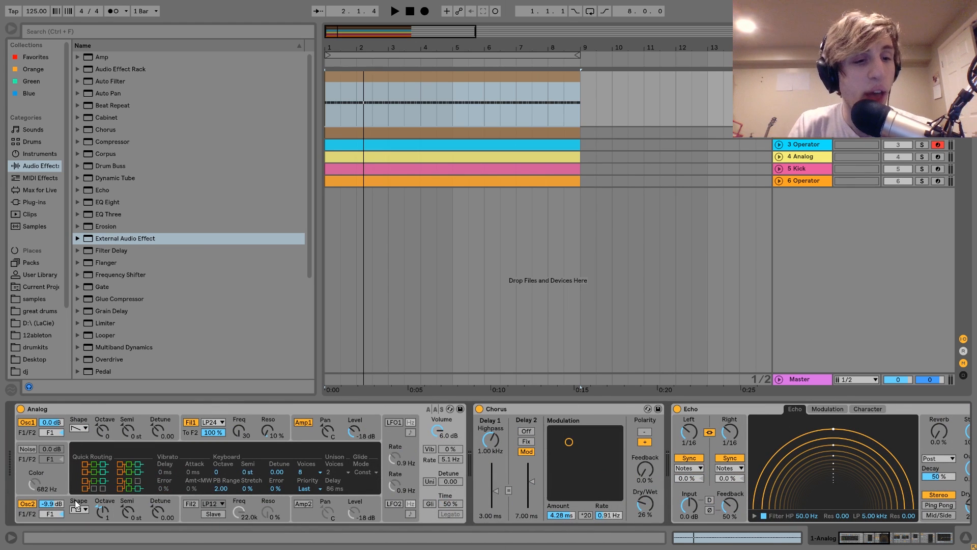
click(75, 501)
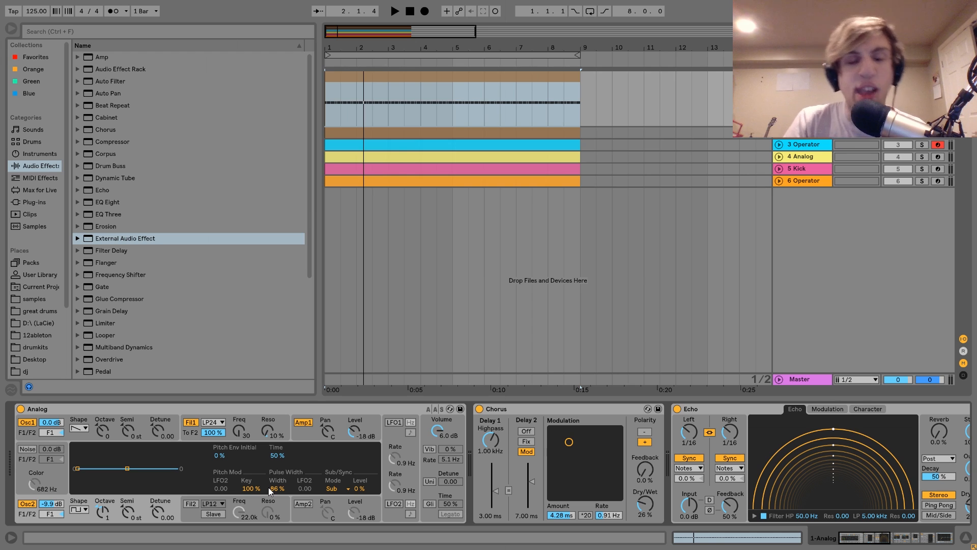
click(28, 504)
key(space)
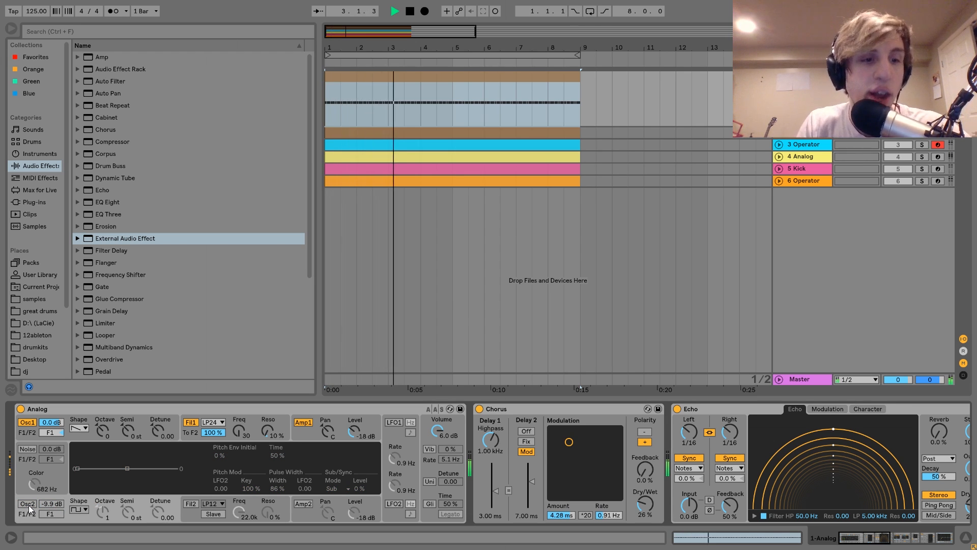
click(29, 505)
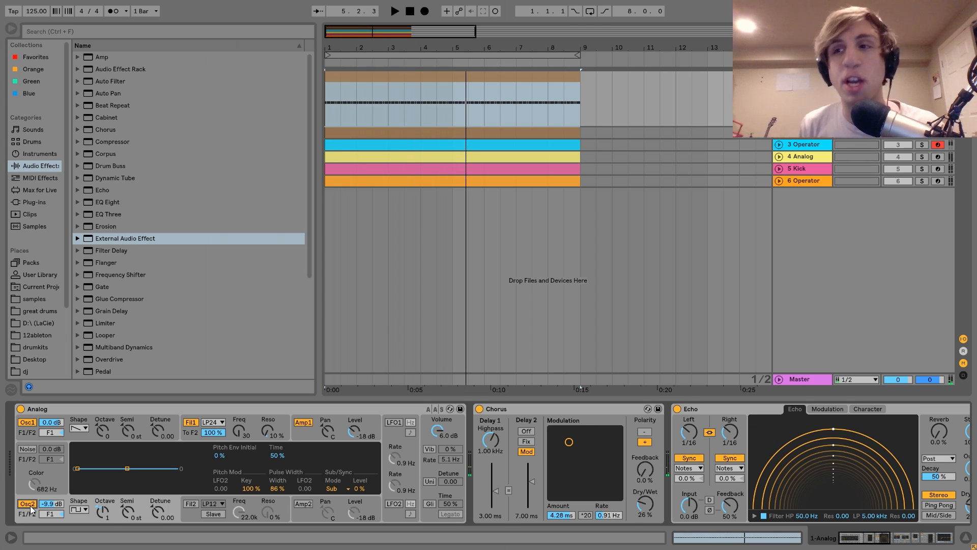
key(space)
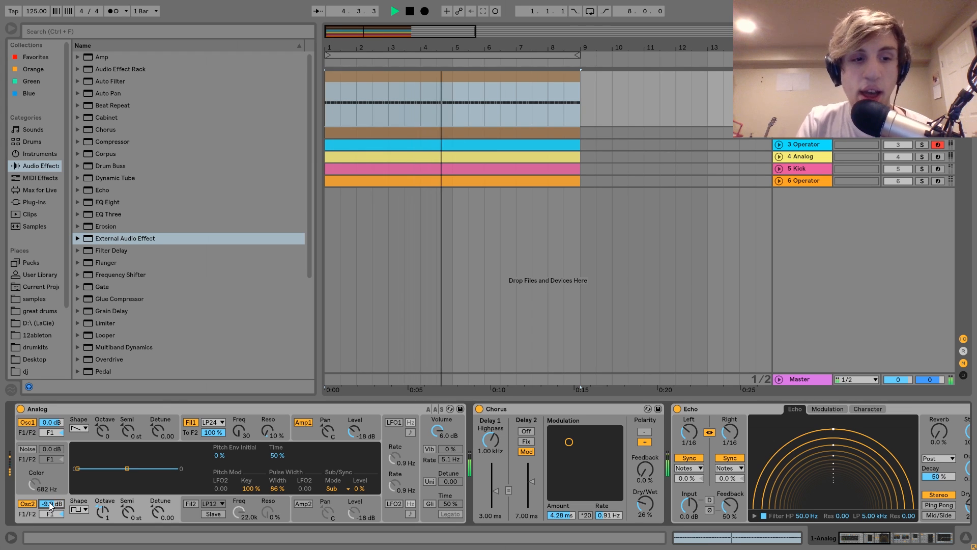
key(space)
key(space)
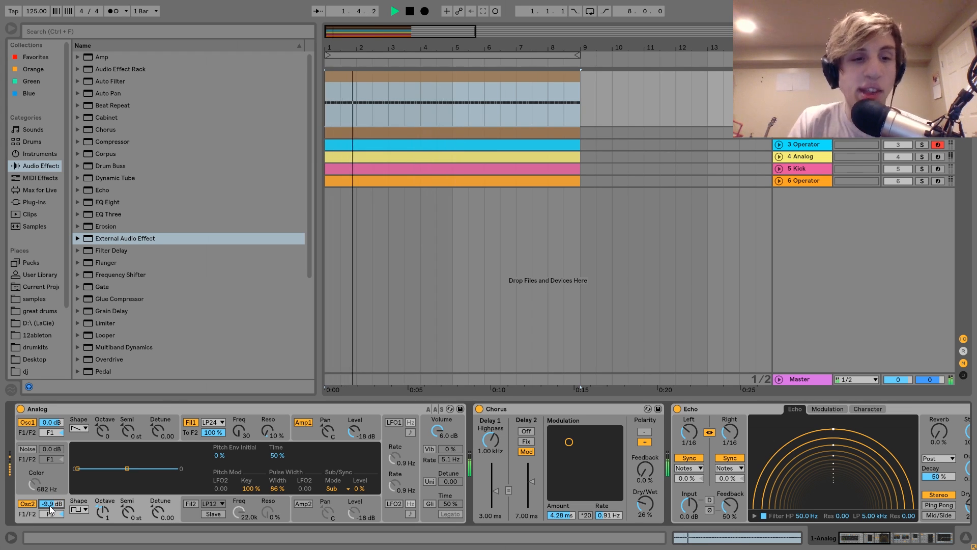
Step: Display the Analog synth's Filter 1 envelope settings and listen to the filtered sound
click(193, 436)
key(space)
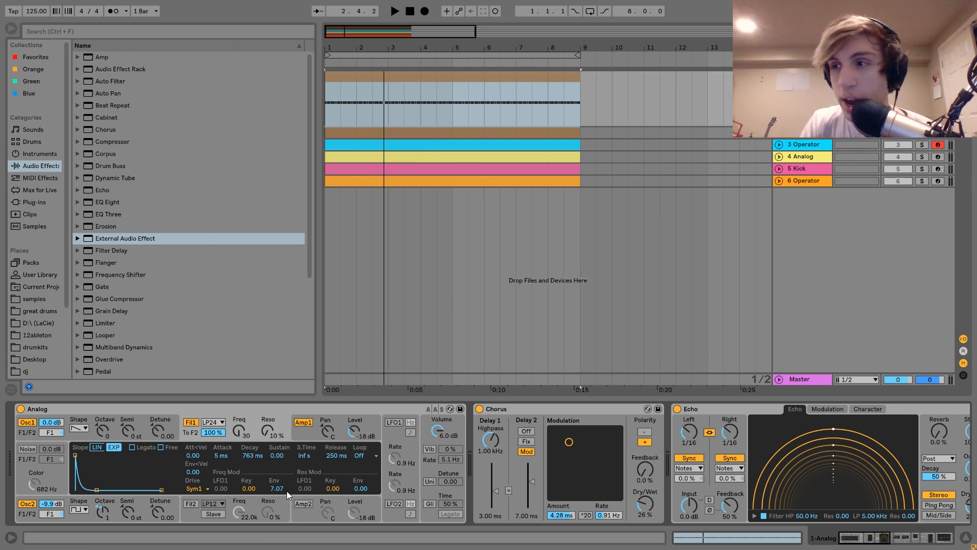
key(space)
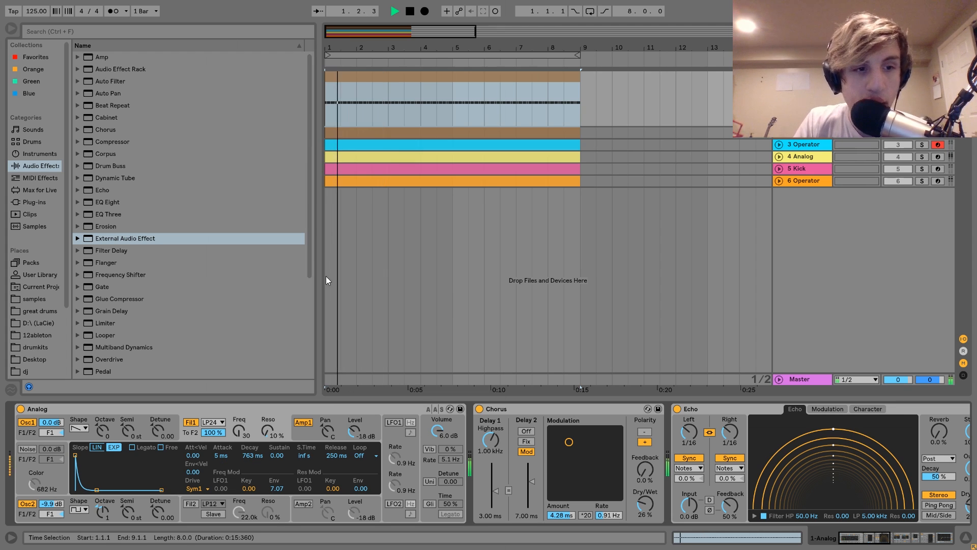
key(space)
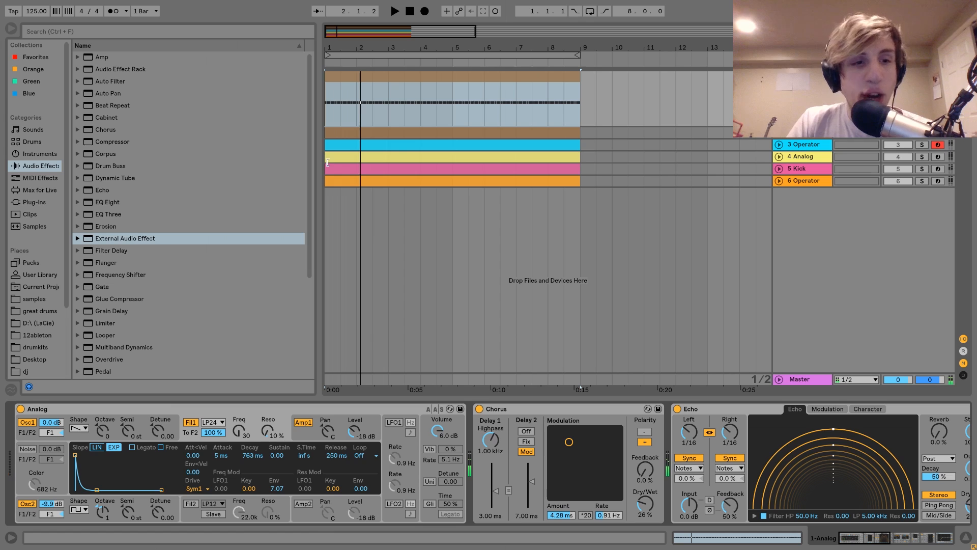
Step: Compare playback with the Chorus effect on and bypassed, leaving the effect on
scroll(391, 499, right, 10)
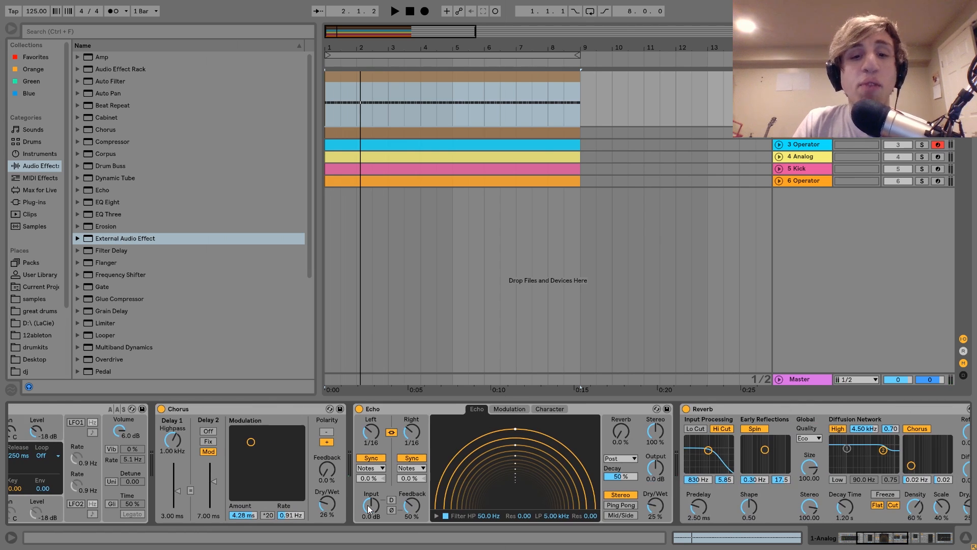
key(space)
mouse_move(327, 504)
mouse_down()
mouse_move(327, 486)
mouse_move(330, 515)
mouse_up()
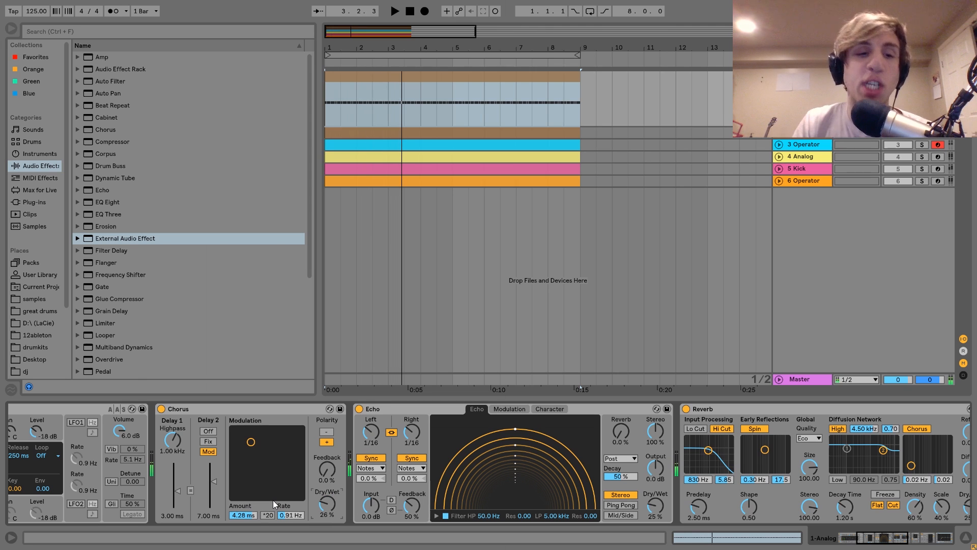
key(space)
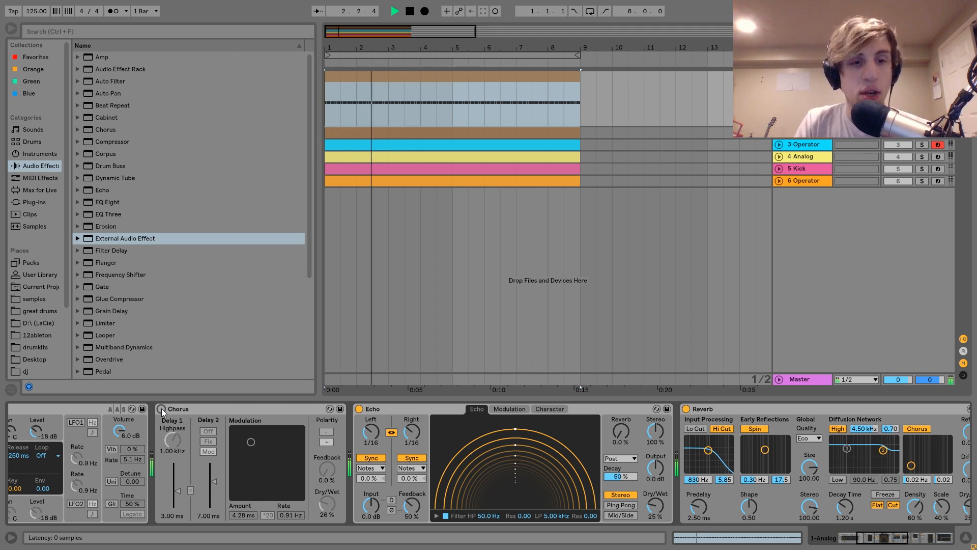
key(space)
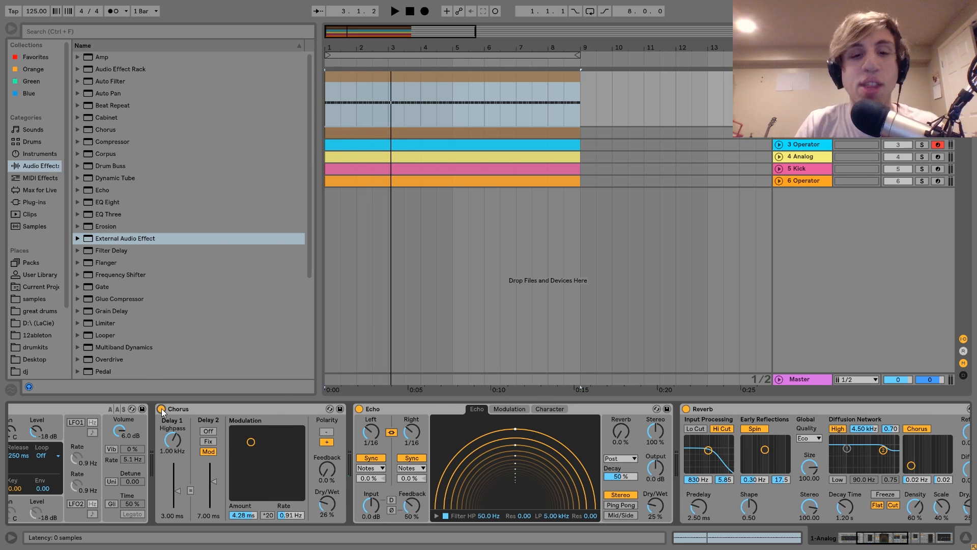
Step: Compare playback with the Echo effect bypassed and enabled, leaving the effect on
scroll(162, 412, right, 3)
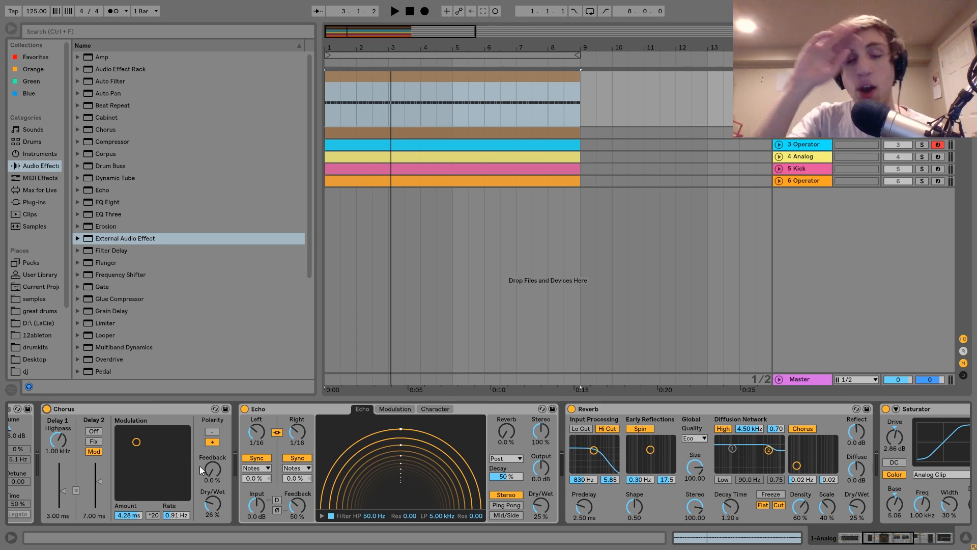
key(space)
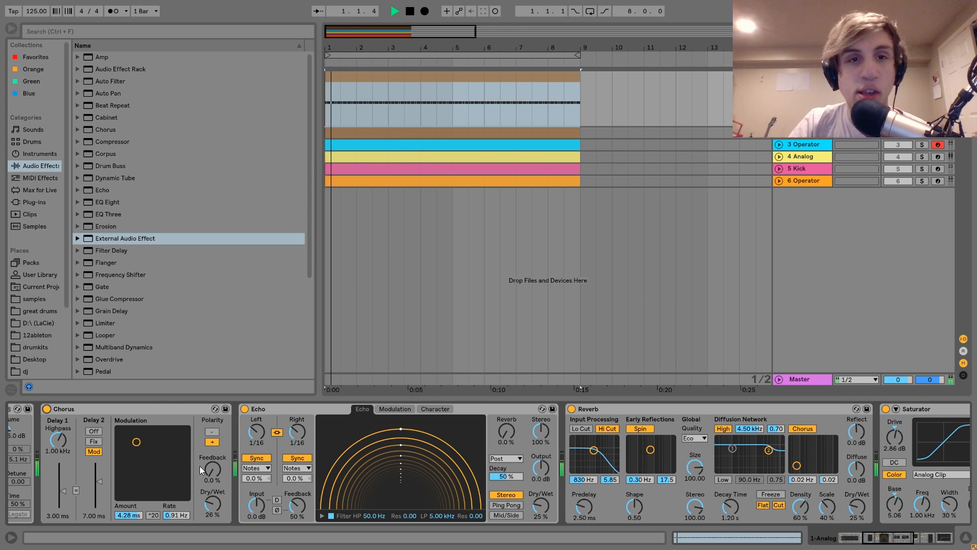
click(245, 409)
click(244, 408)
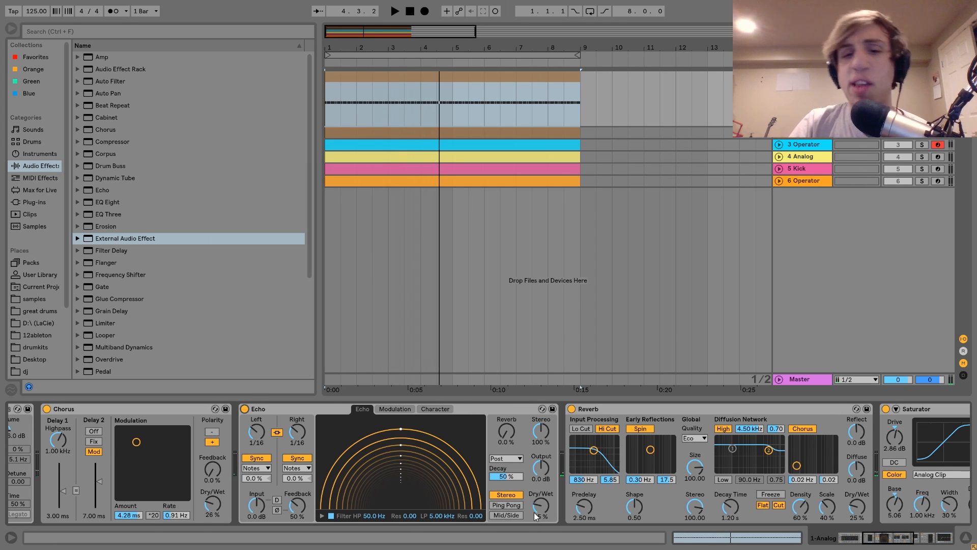
Step: Examine the Reverb settings further along the device chain while listening to the track
scroll(533, 512, right, 5)
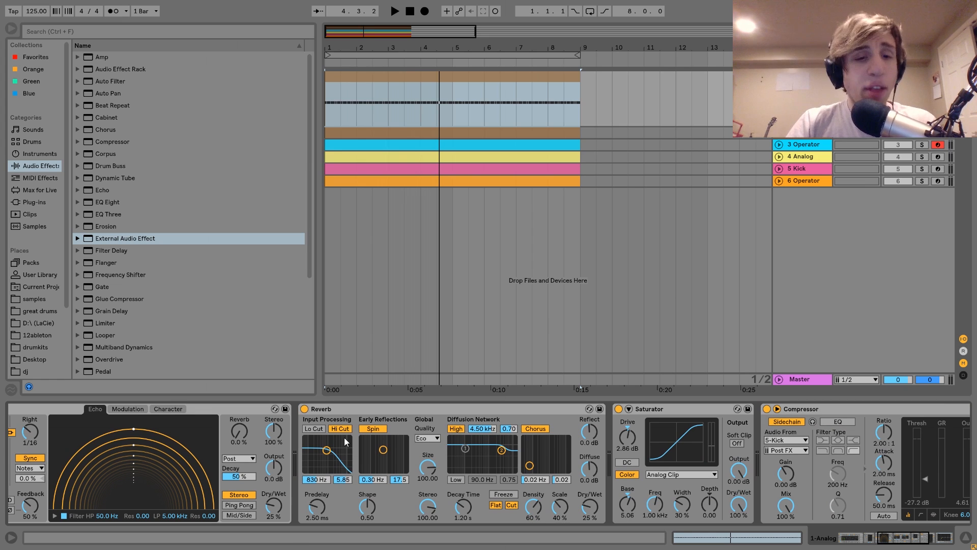
key(space)
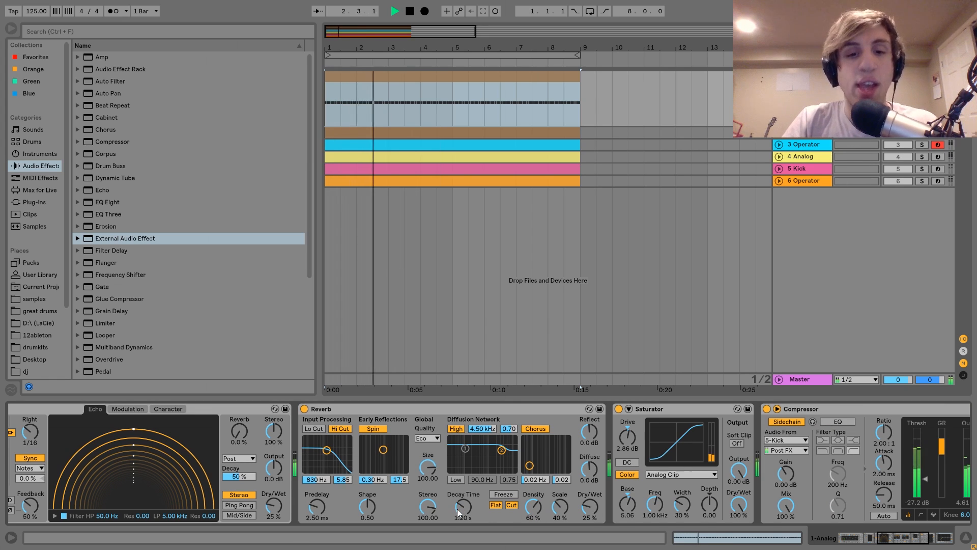
key(space)
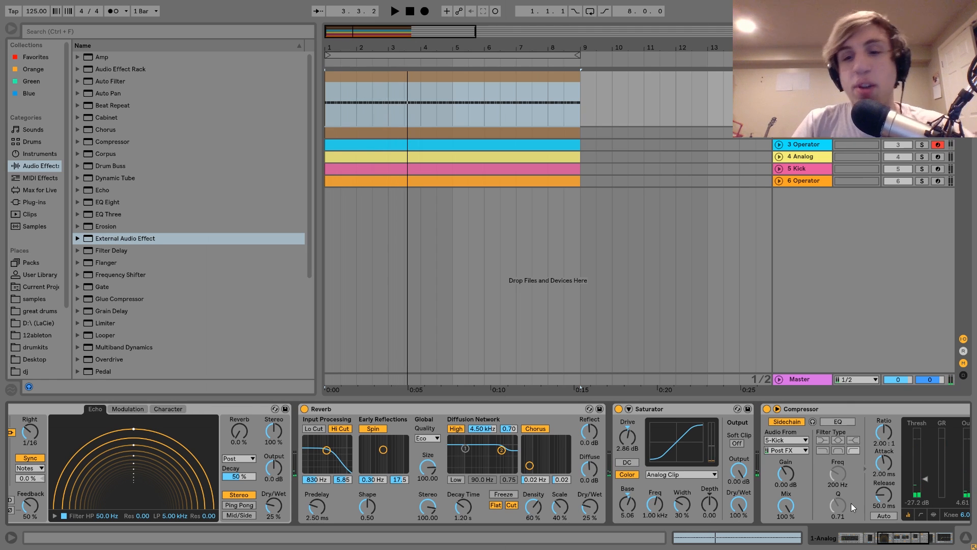
Step: Listen to the first Analog track while checking the Reverb's Dry/Wet amount
key(space)
mouse_move(593, 508)
mouse_down()
mouse_move(594, 497)
mouse_move(593, 520)
mouse_up()
key(space)
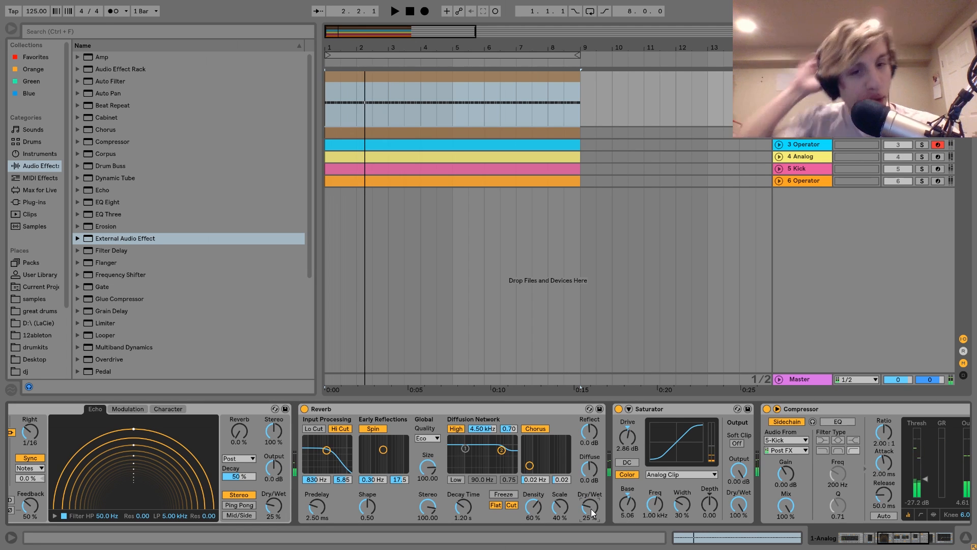
key(space)
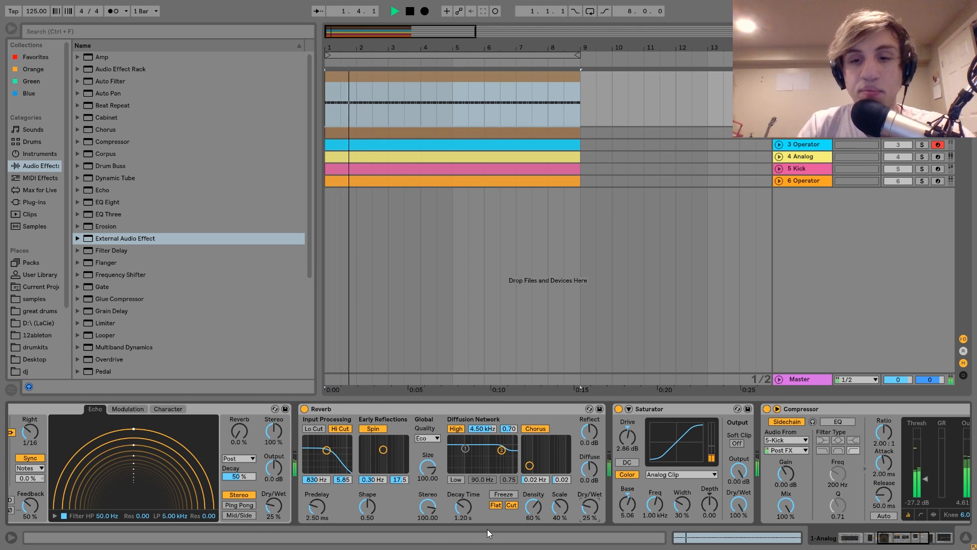
Step: Compare playback with the Saturator bypassed and enabled, leaving the effect on
scroll(511, 518, right, 3)
key(space)
click(536, 410)
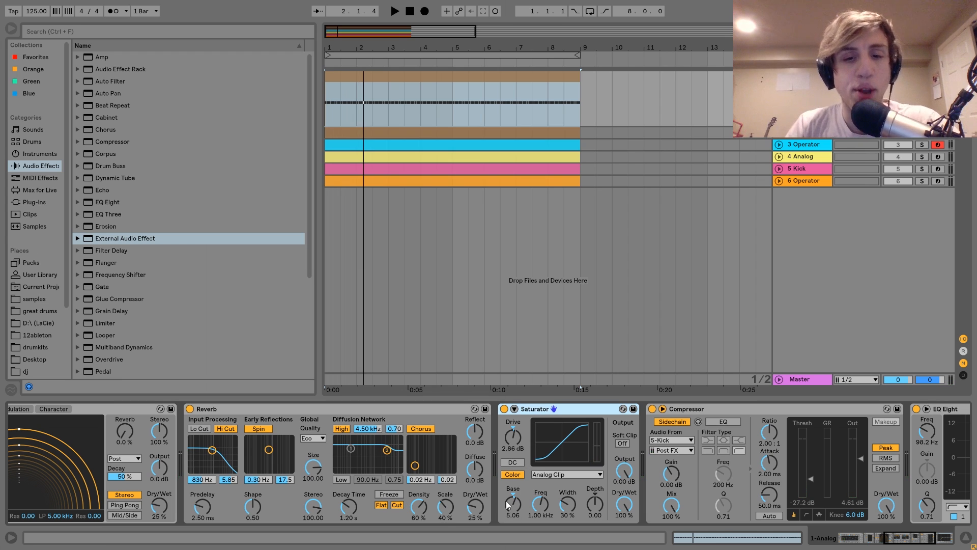
click(504, 409)
key(space)
click(505, 408)
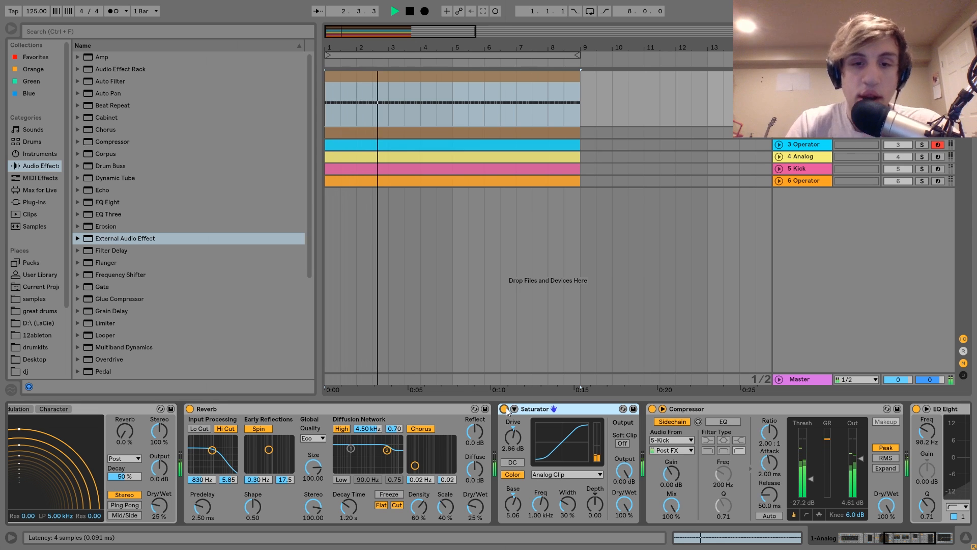
key(space)
Step: Examine the Compressor sidechained from the 5-Kick track and the EQ Eight after it at the end of the chain
scroll(506, 409, down, 6)
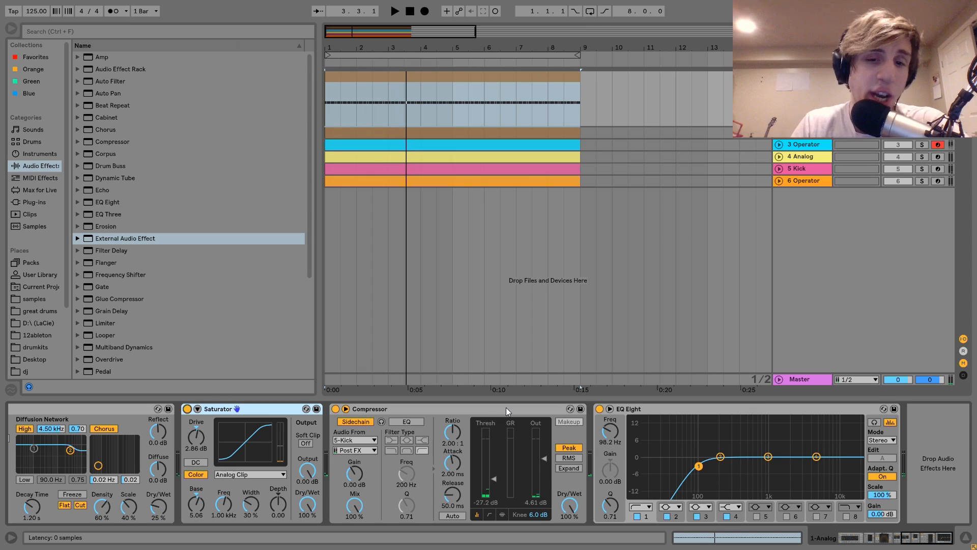
click(494, 409)
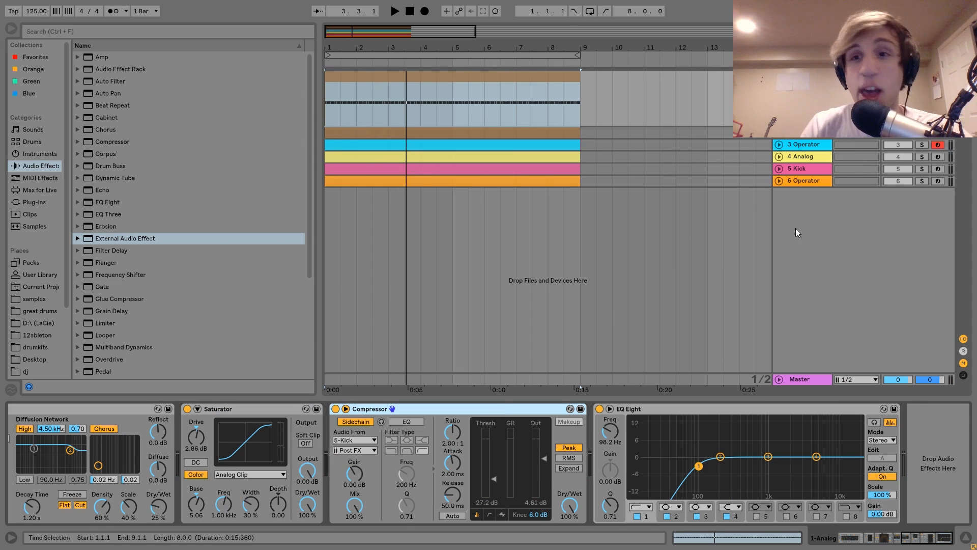
Step: Select the second Analog track, enlarge its lane in the arrangement and listen to it on its own
click(800, 133)
drag(782, 138, 784, 182)
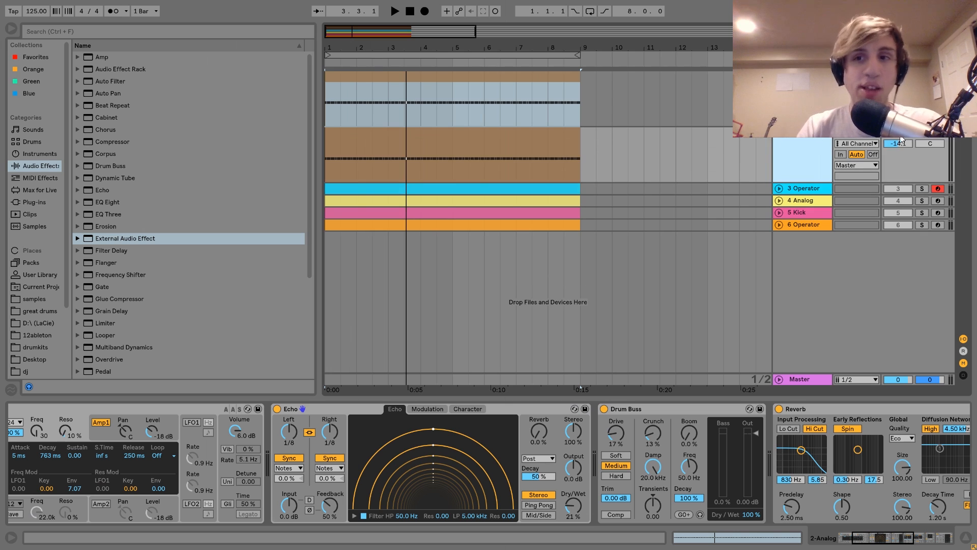
key(space)
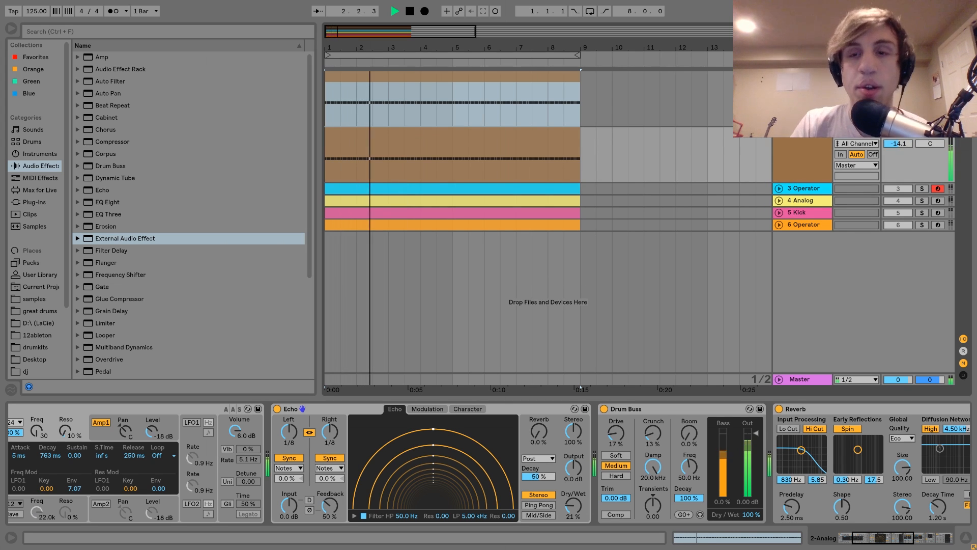
click(813, 142)
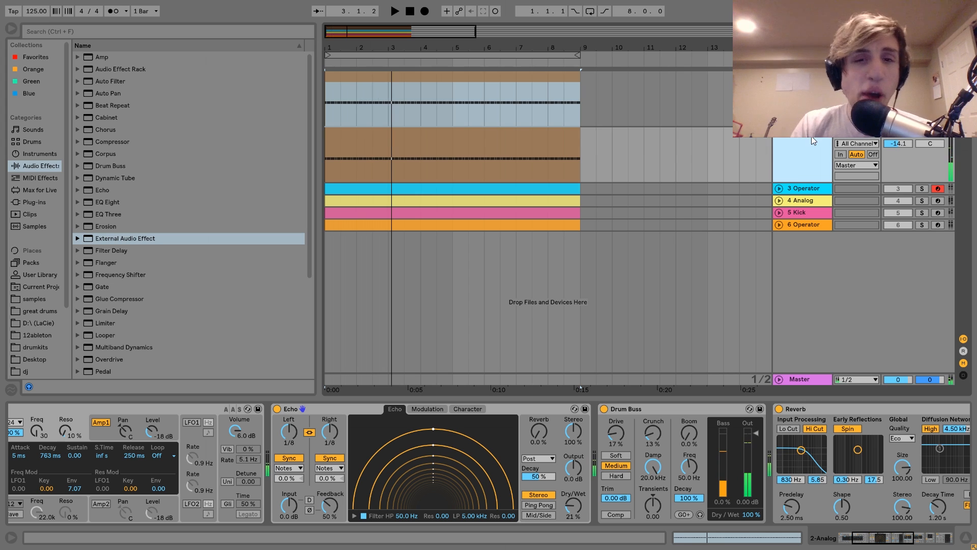
Step: Open the second Analog track's MIDI clip, examine its note pattern during playback and return to the track's devices
double_click(441, 76)
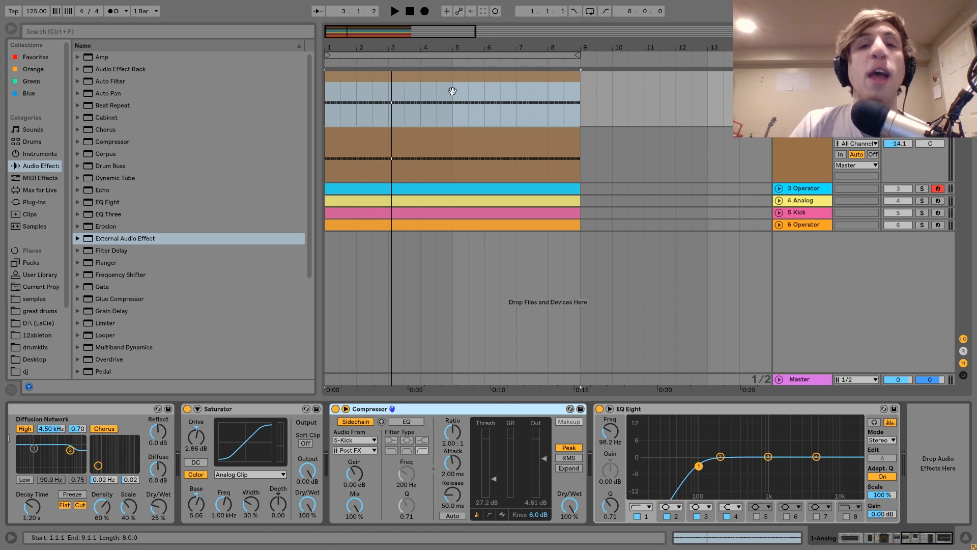
double_click(438, 141)
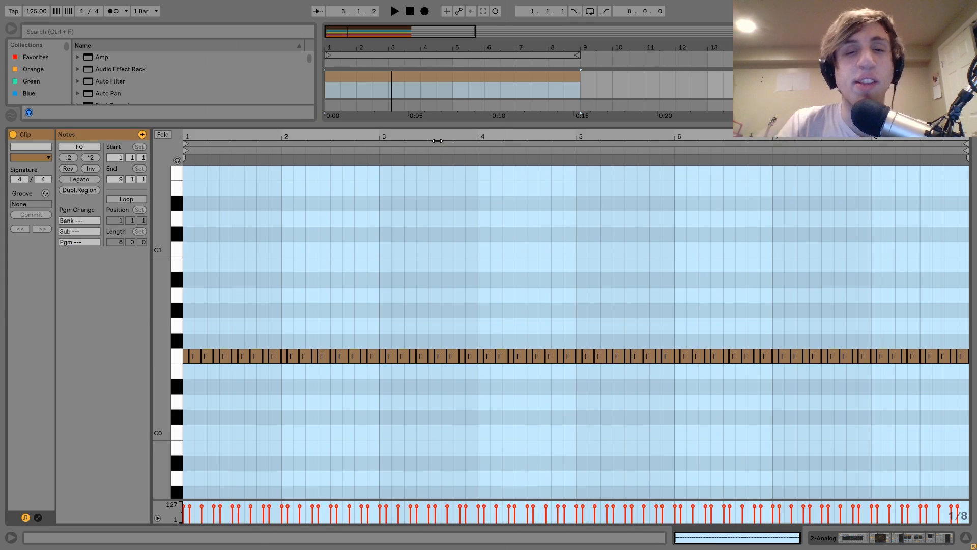
key(space)
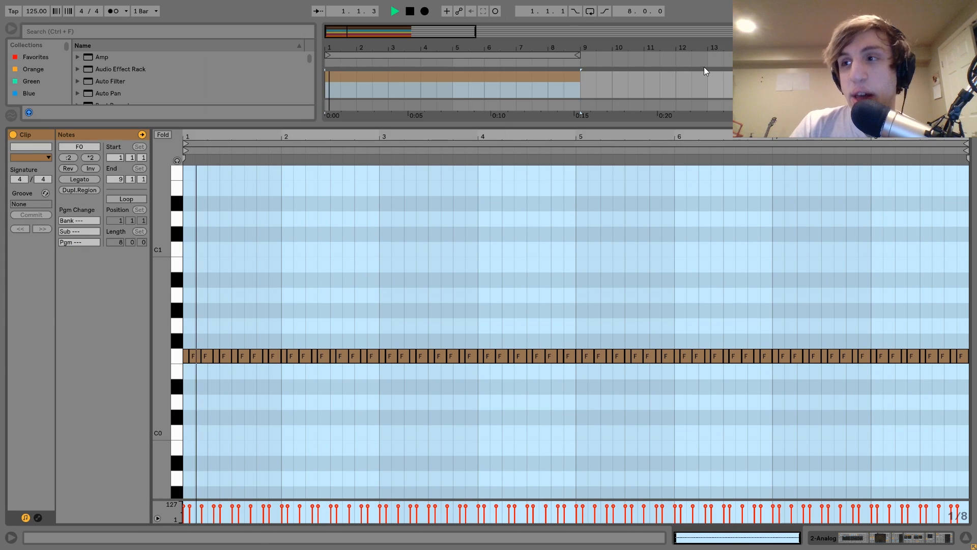
key(shift+Tab)
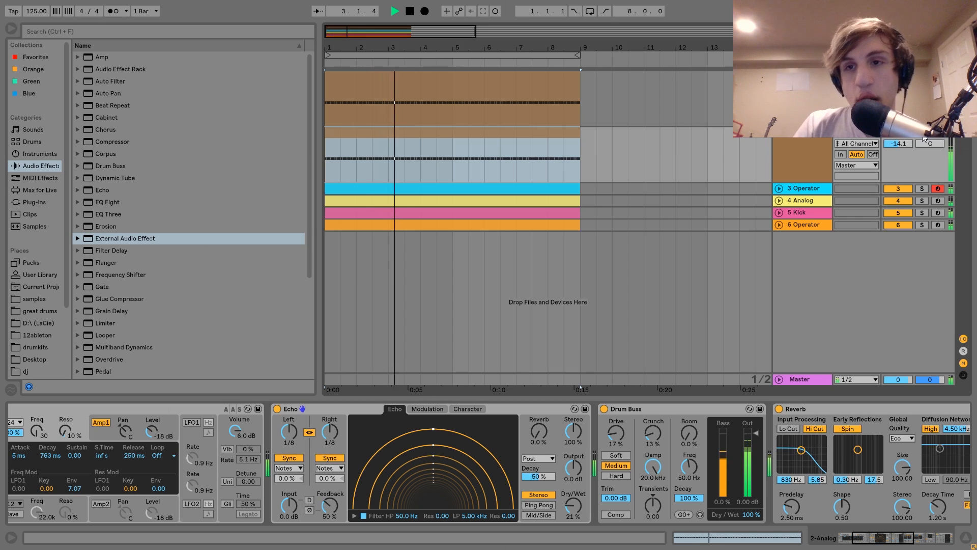
Step: Compare the second Analog track playing in the full mix and soloed, leaving the track soloed
key(space)
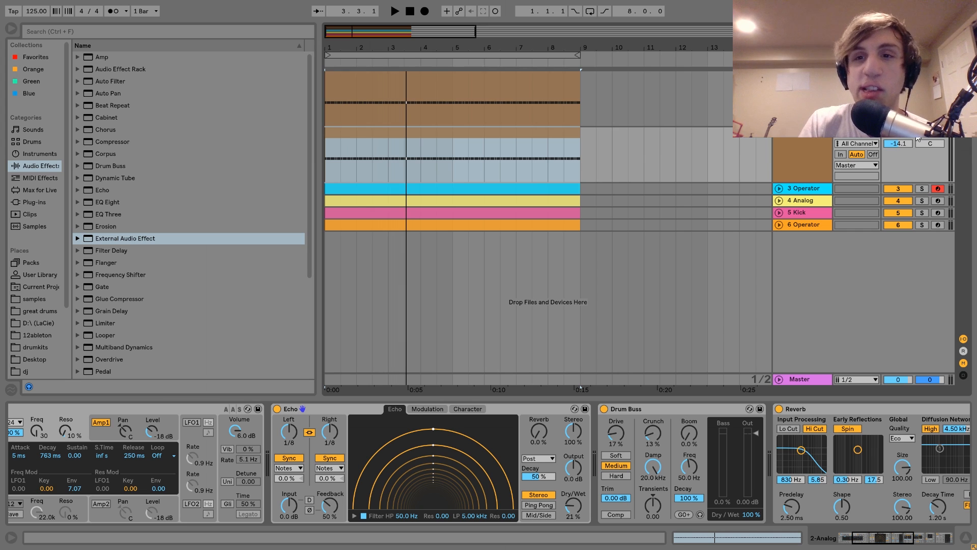
key(space)
key(space)
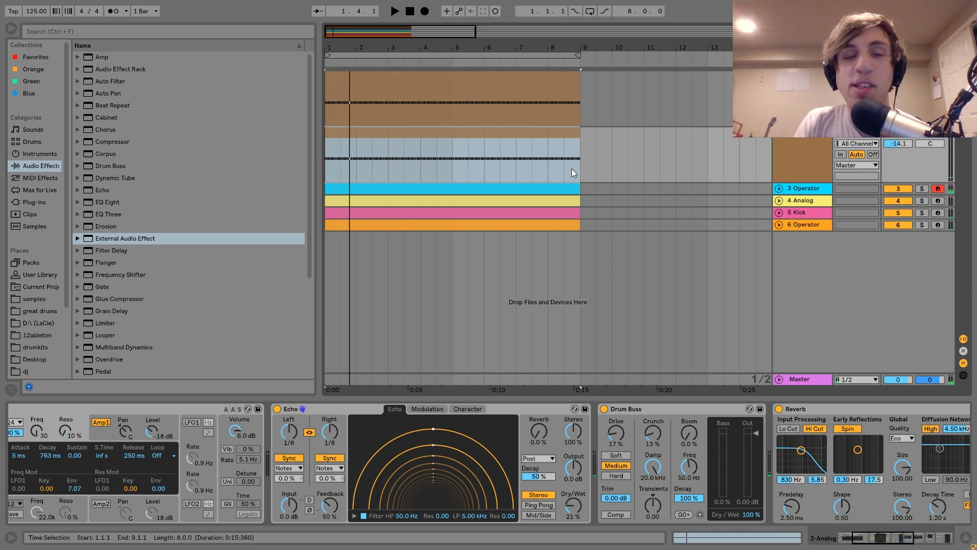
key(space)
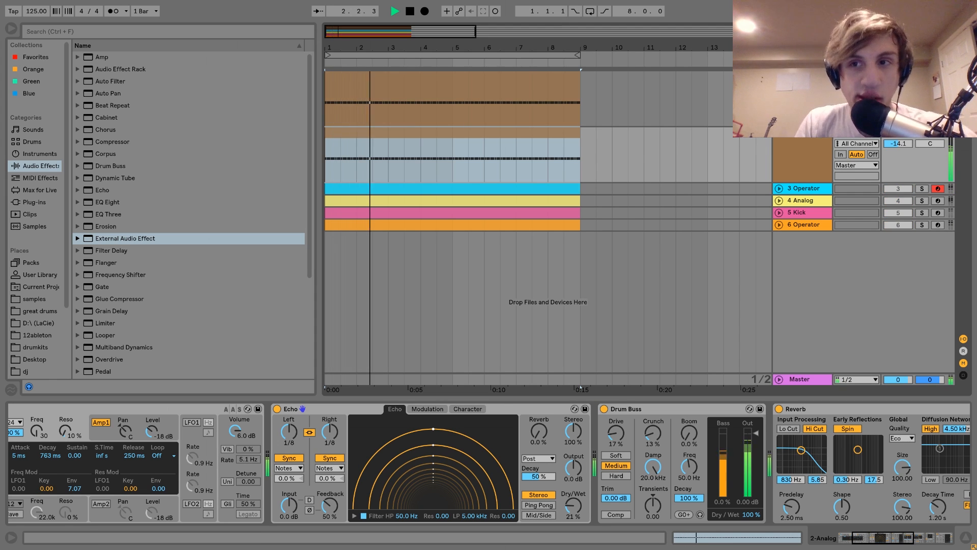
click(922, 131)
key(space)
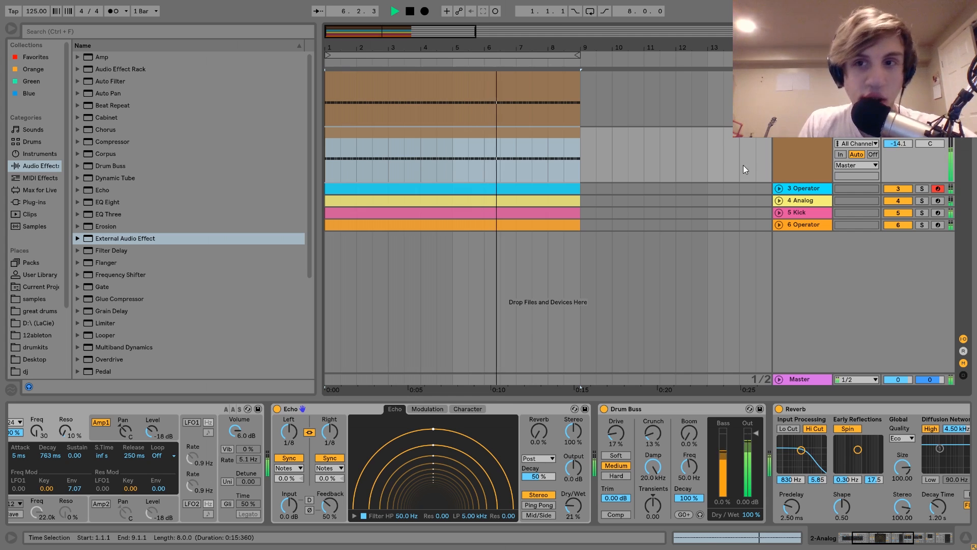
click(782, 154)
key(space)
click(919, 131)
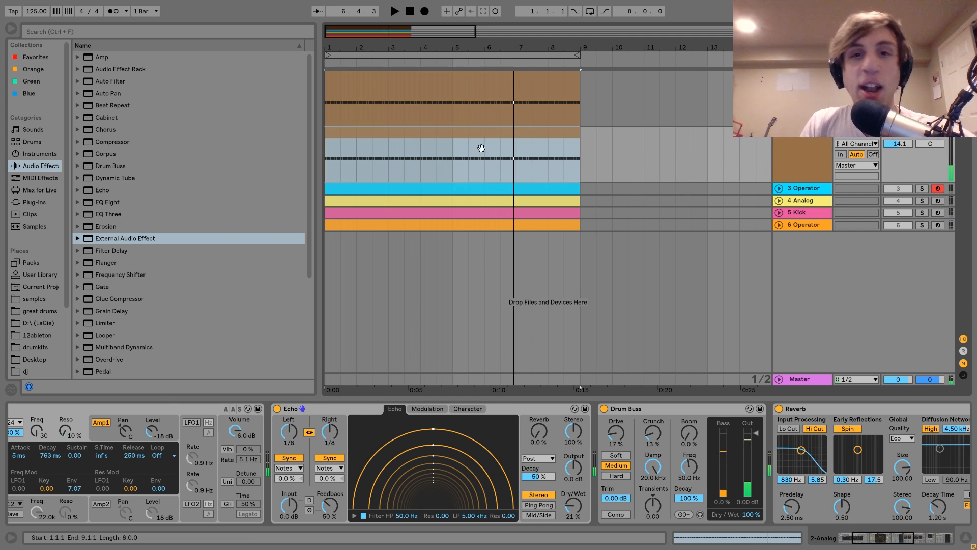
Step: Display the second Analog synth's Osc1 pulse width settings and its Filter 1 envelope settings
click(490, 146)
scroll(442, 460, up, 1)
scroll(442, 459, up, 2)
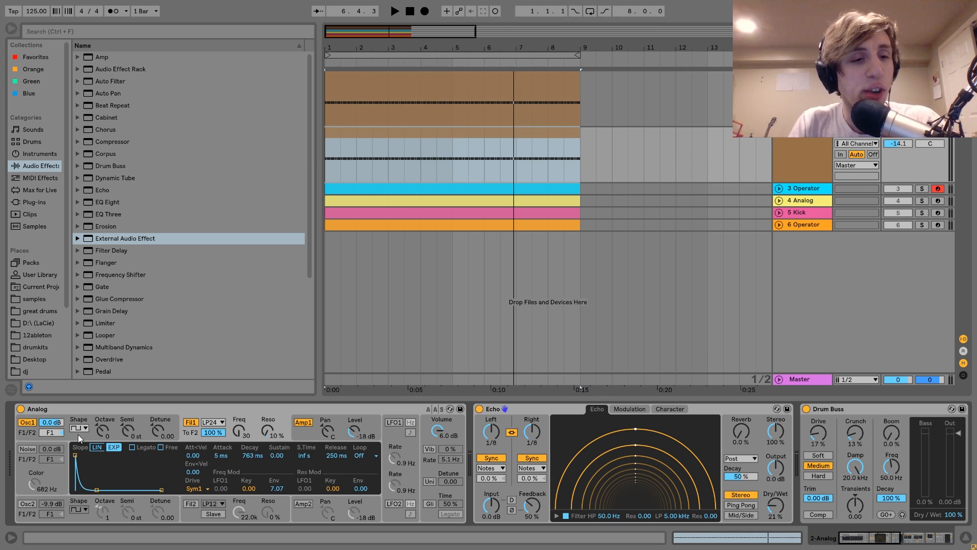
click(94, 437)
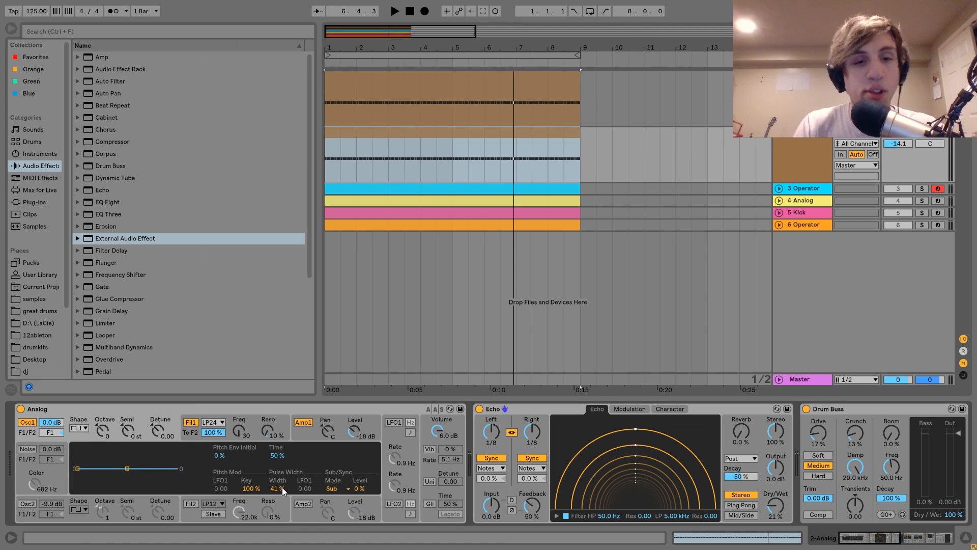
click(229, 417)
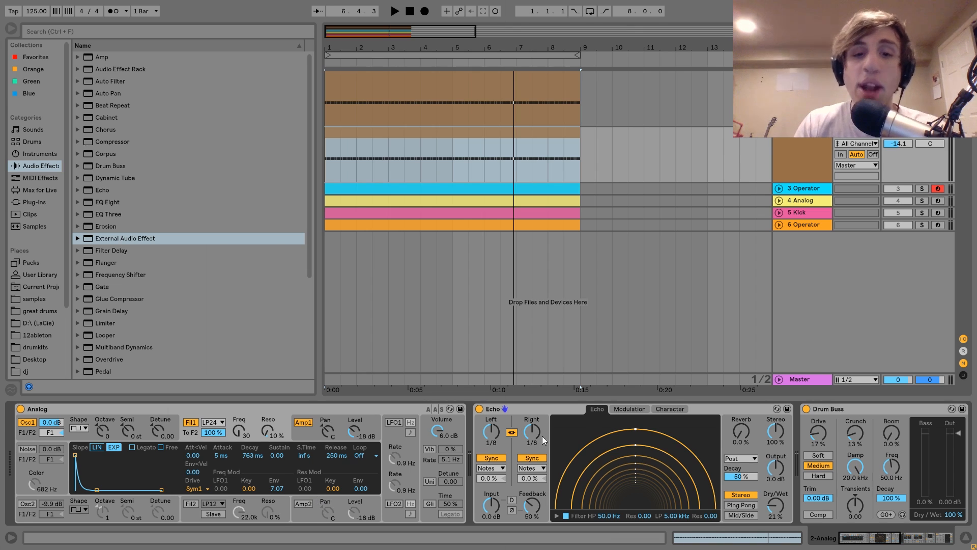
Step: Check the first Analog track's effects chain for comparison, return to the second Analog track and listen to its Echo
scroll(545, 435, right, 3)
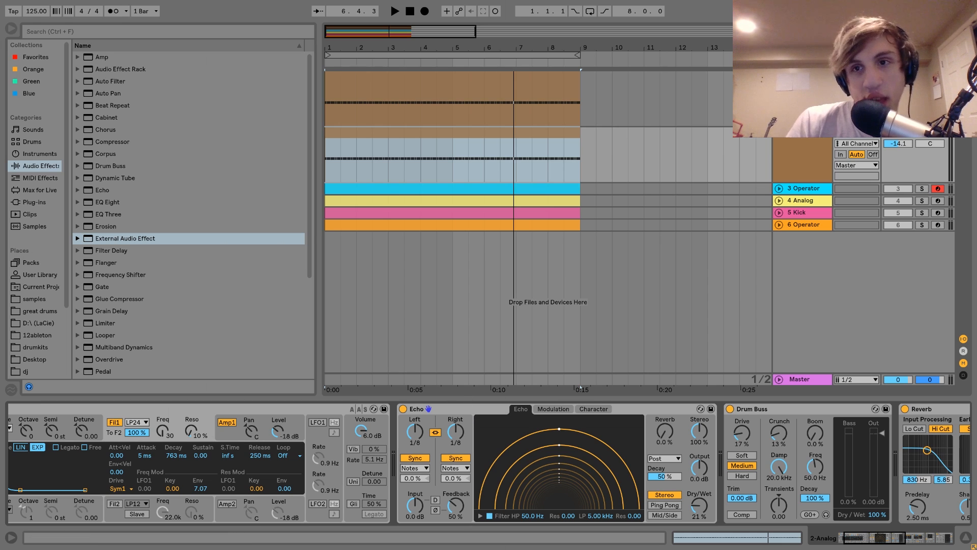
click(804, 76)
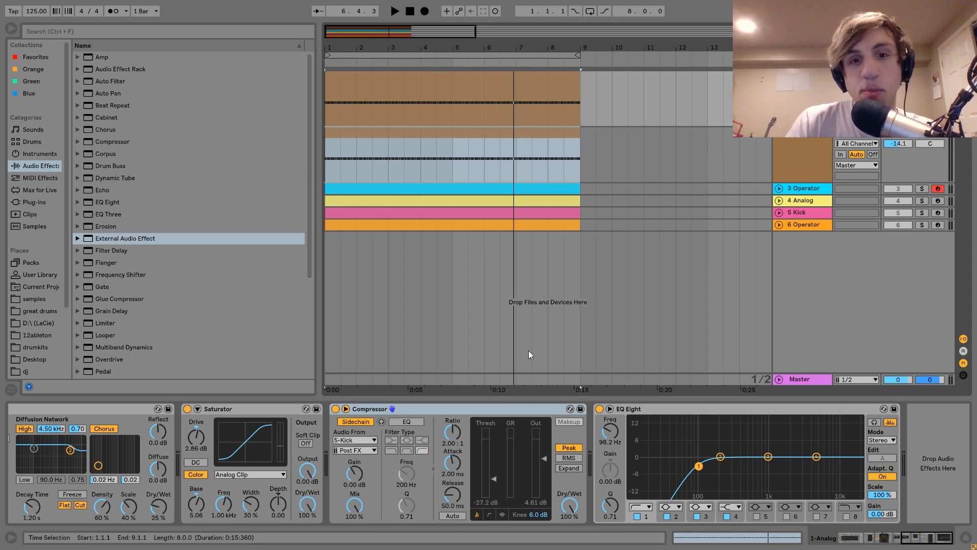
click(800, 137)
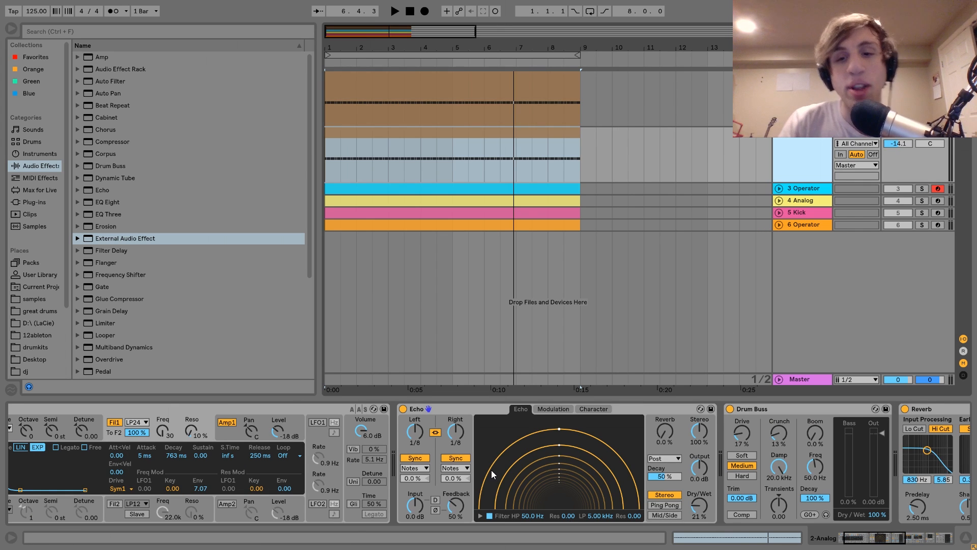
key(space)
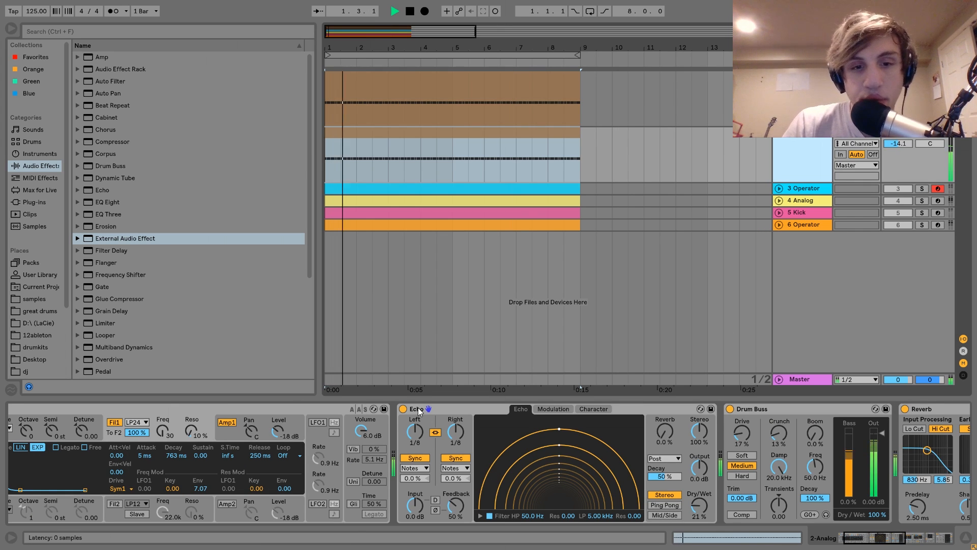
key(space)
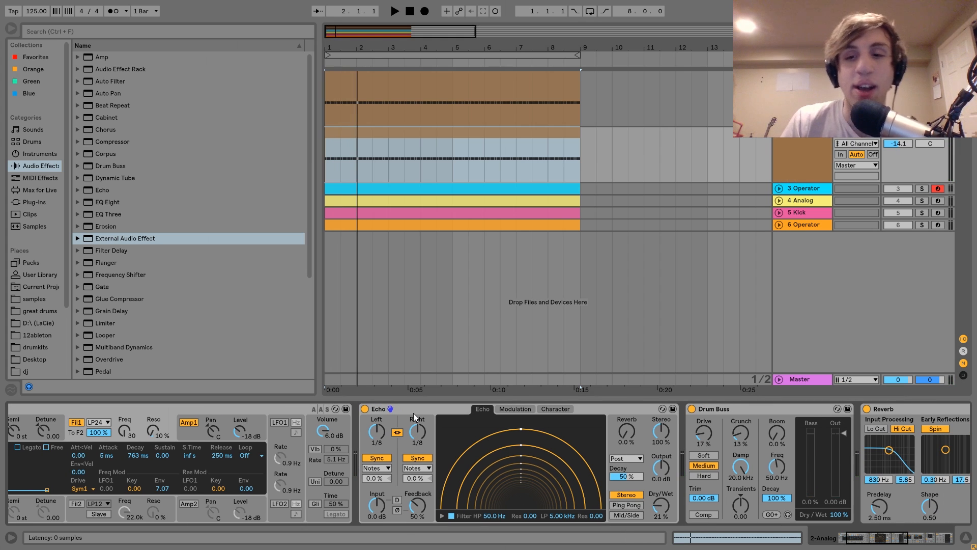
Step: Compare playback with the Drum Buss bypassed and enabled, leaving the effect on
scroll(414, 413, right, 6)
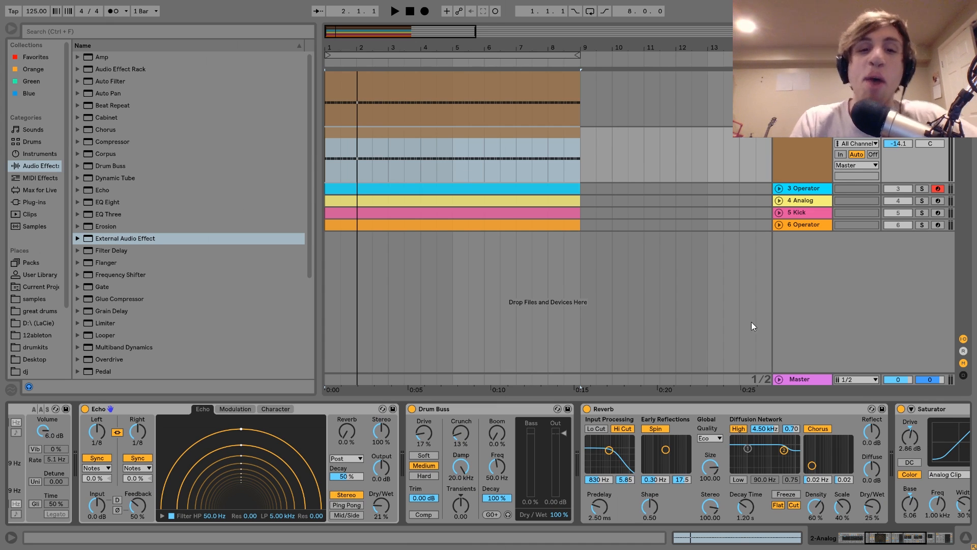
key(space)
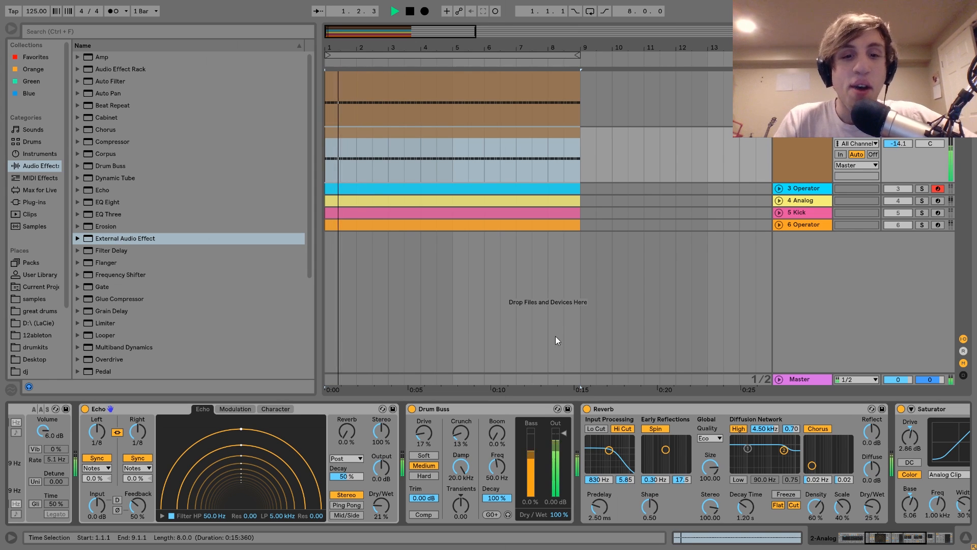
click(412, 410)
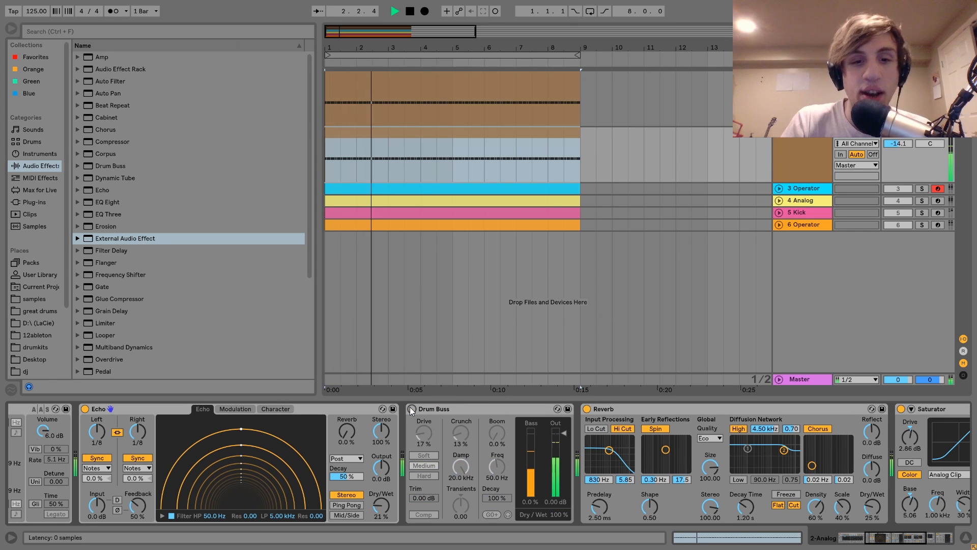
click(412, 410)
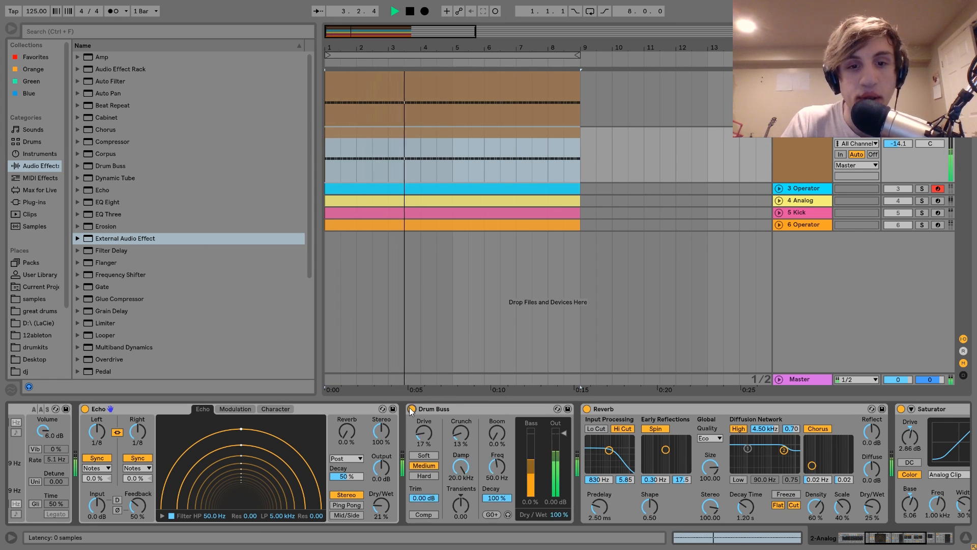
key(space)
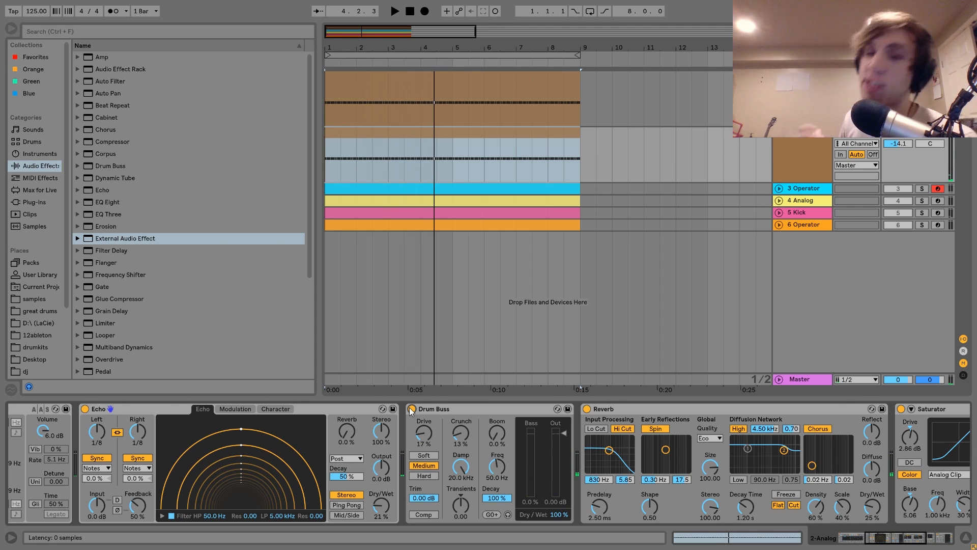
key(space)
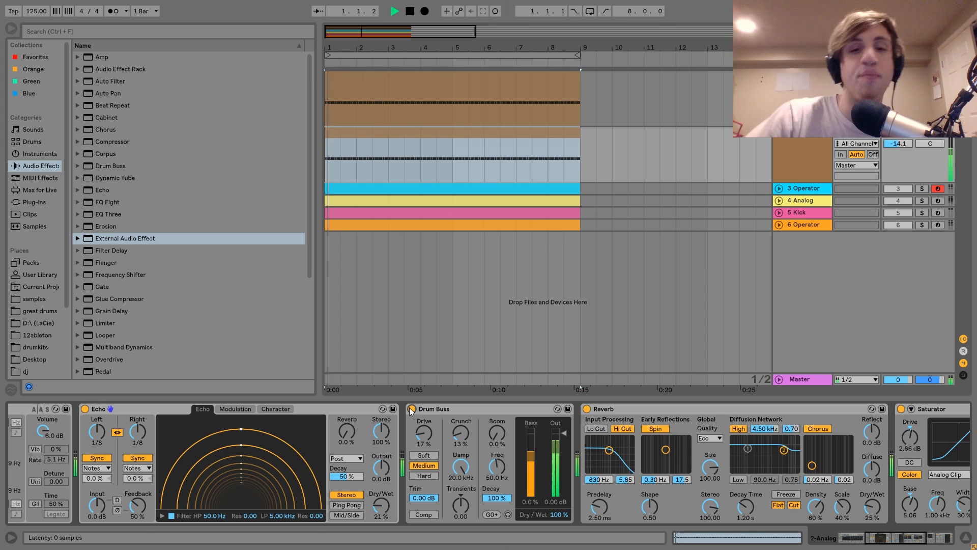
key(space)
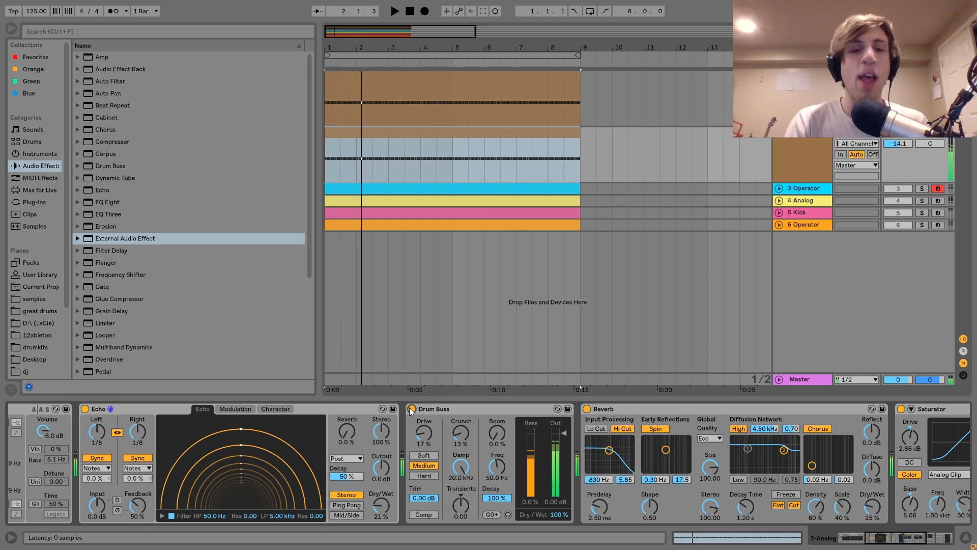
Step: Listen to the soloed second Analog track while examining its Drum Buss settings
scroll(410, 408, left, 5)
scroll(410, 411, right, 5)
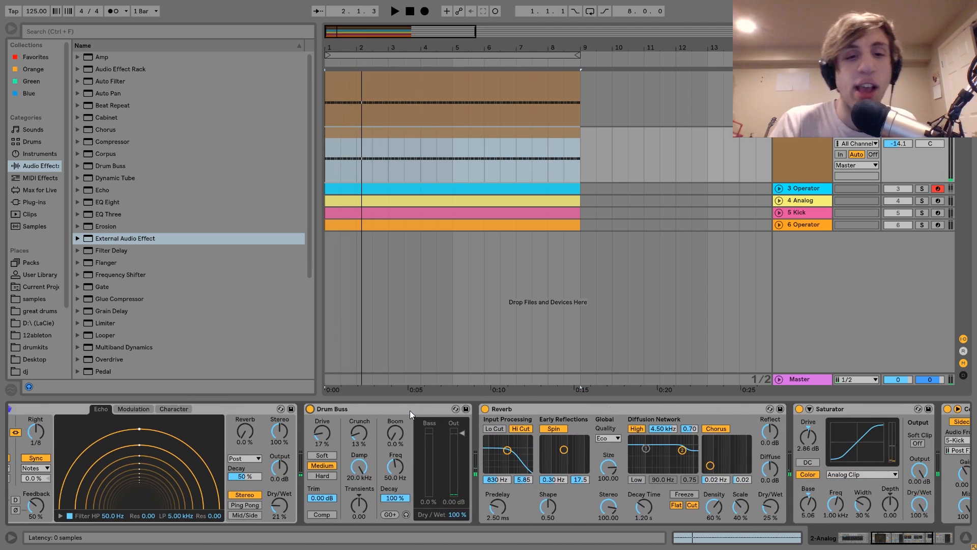
key(space)
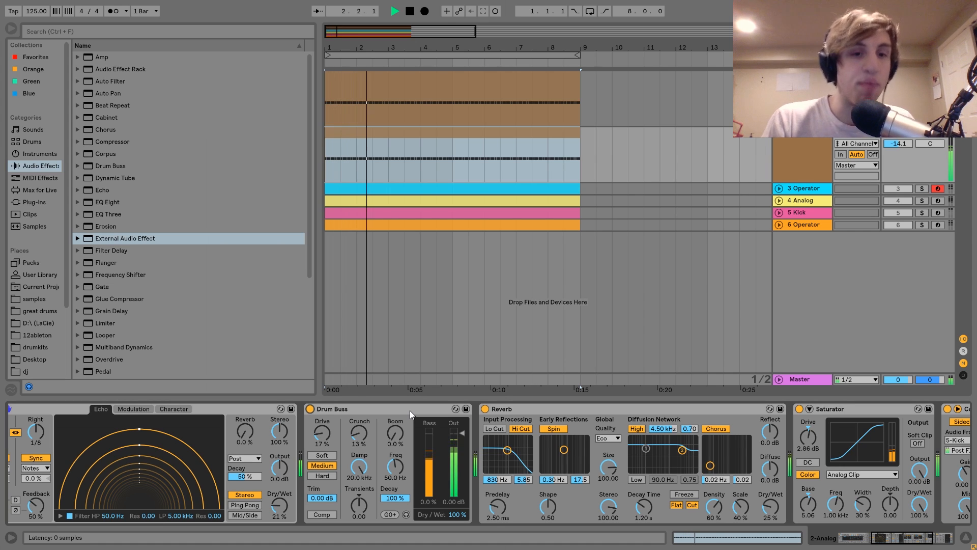
key(space)
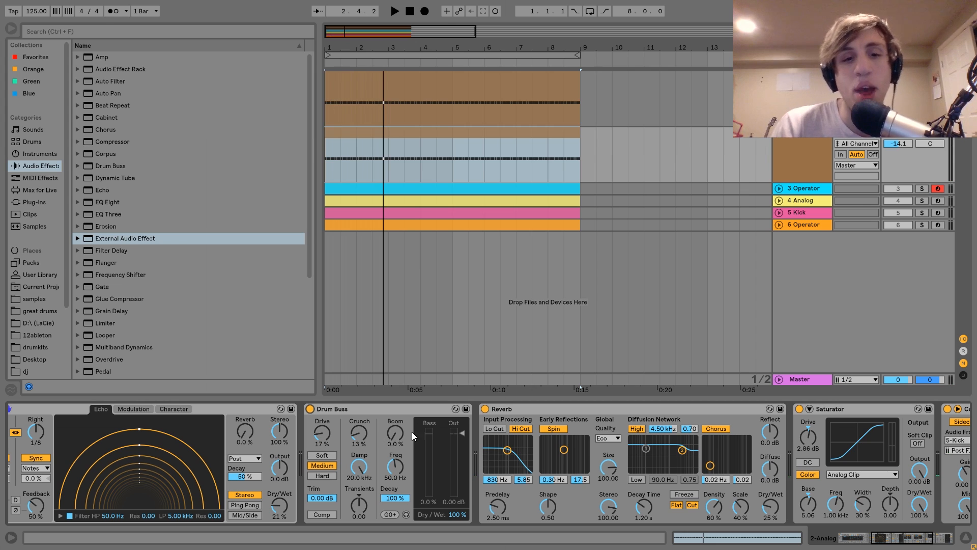
key(space)
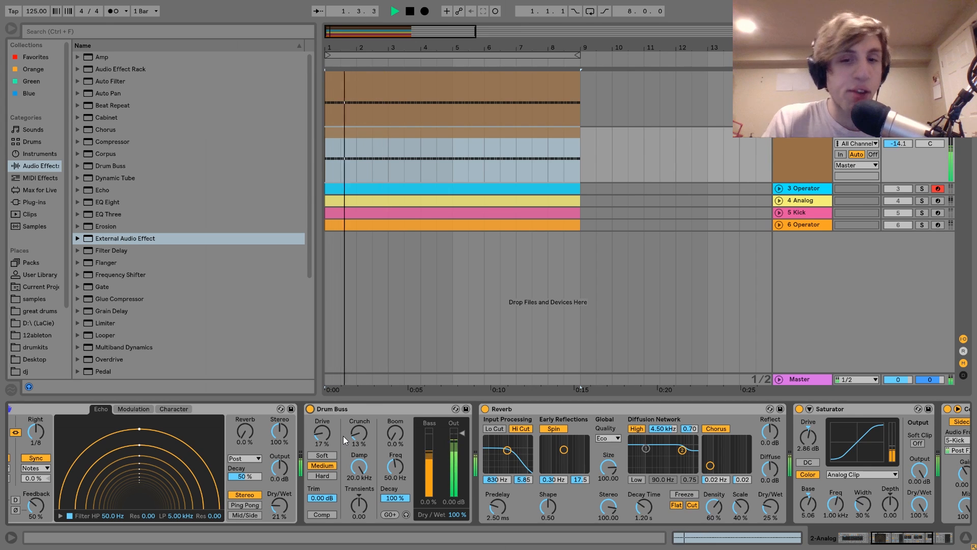
scroll(343, 436, right, 2)
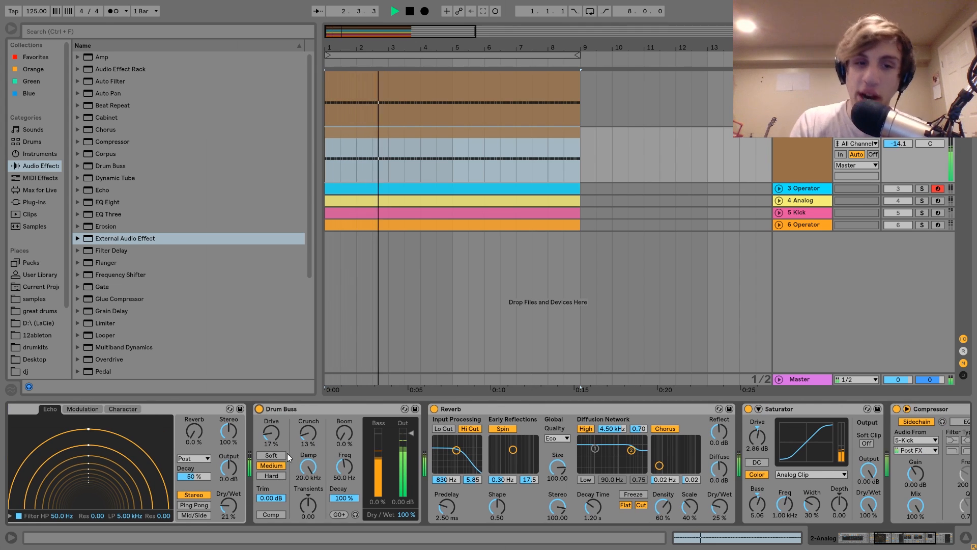
key(space)
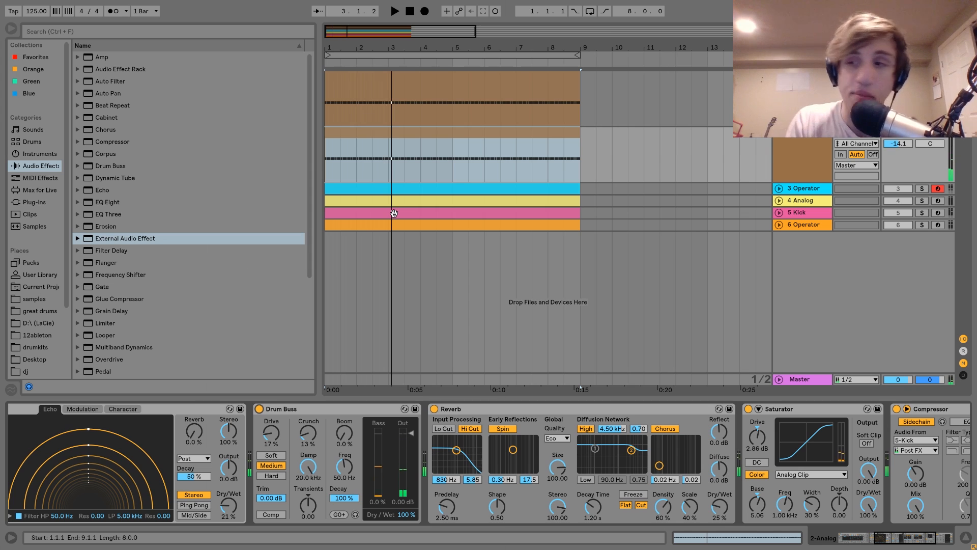
Step: Play the second Analog track while examining its Reverb settings, and display the Saturator and Compressor at the end of the chain
scroll(394, 213, right, 3)
scroll(423, 232, left, 3)
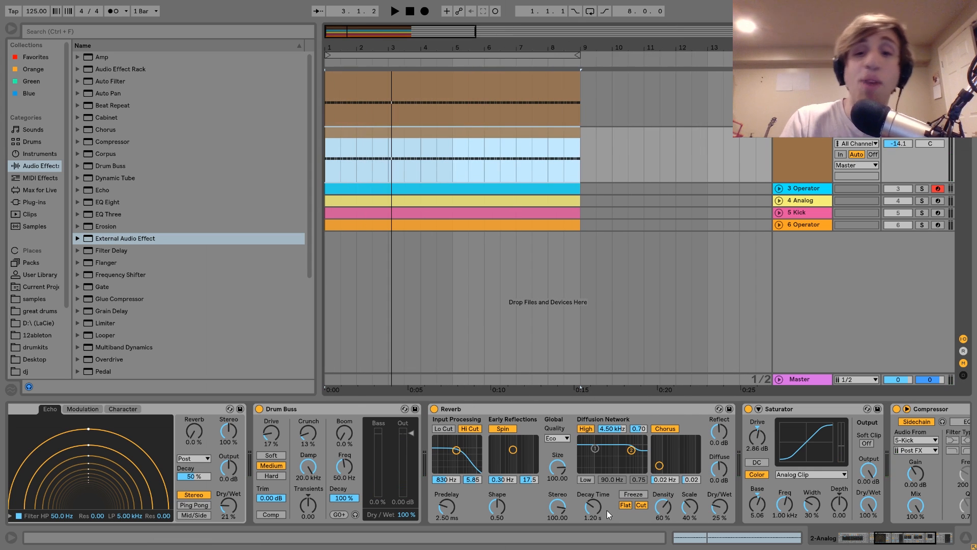
scroll(608, 511, right, 6)
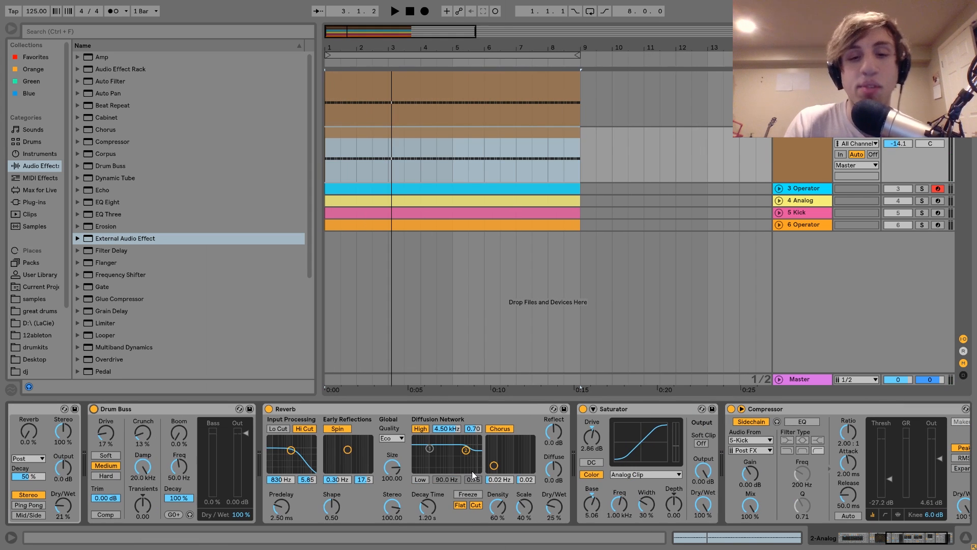
key(space)
key(space)
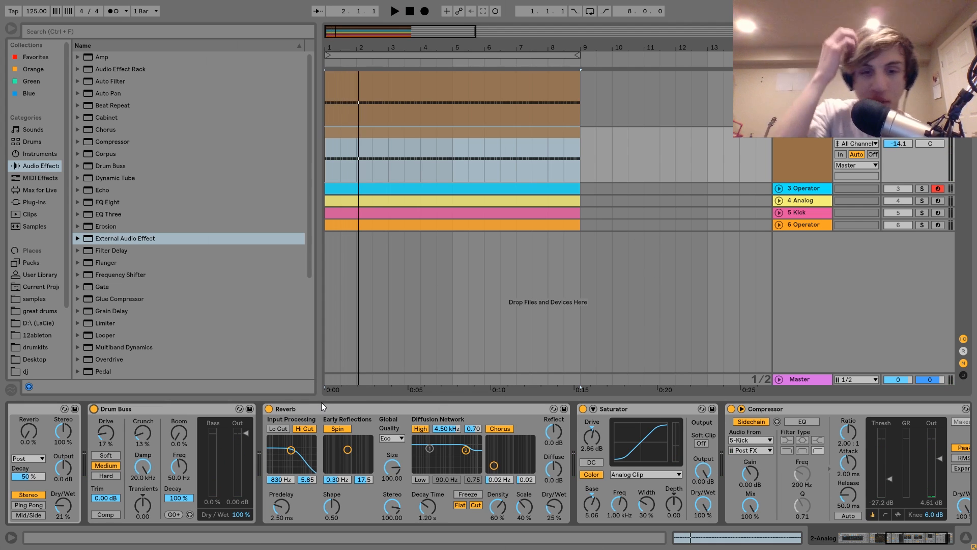
key(space)
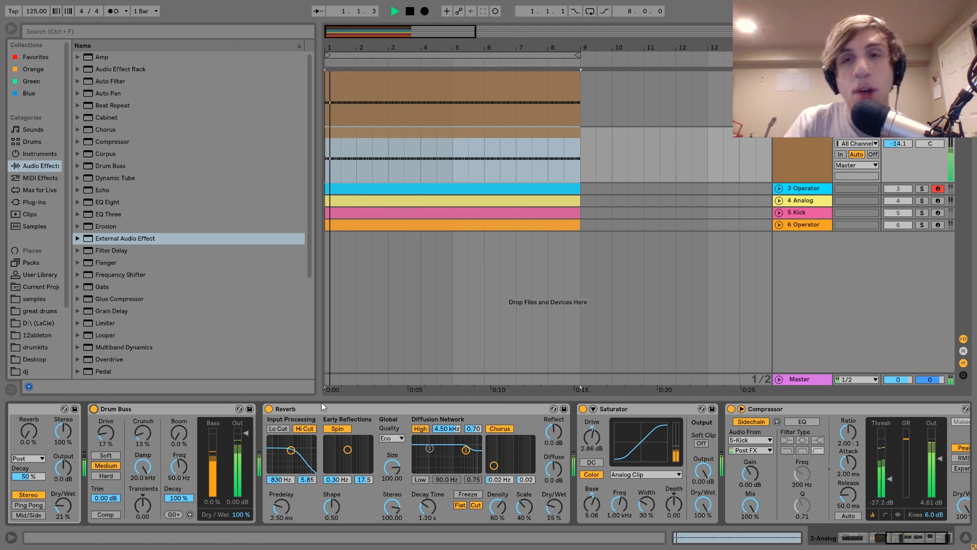
key(space)
key(Delete)
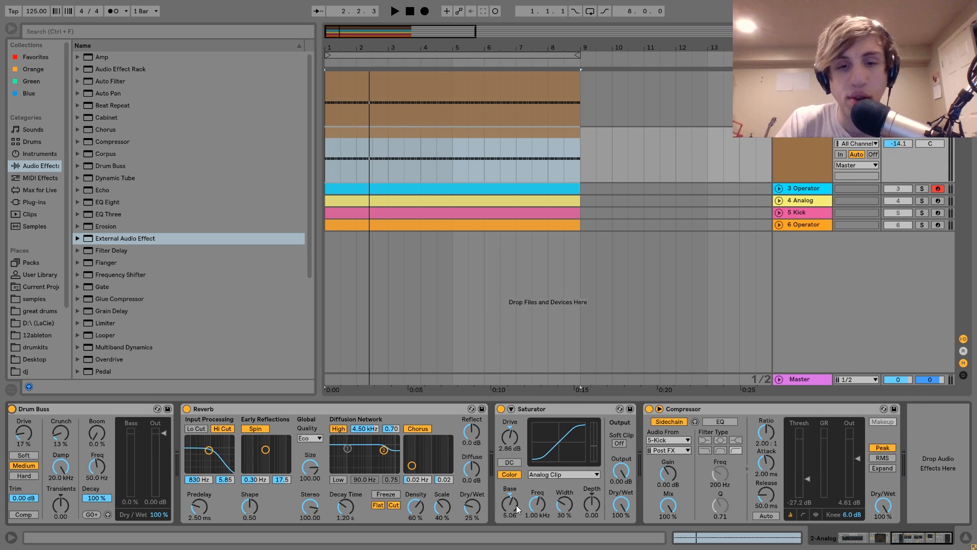
Step: Compare playback with the Saturator bypassed and enabled, leaving the effect on
key(space)
click(501, 409)
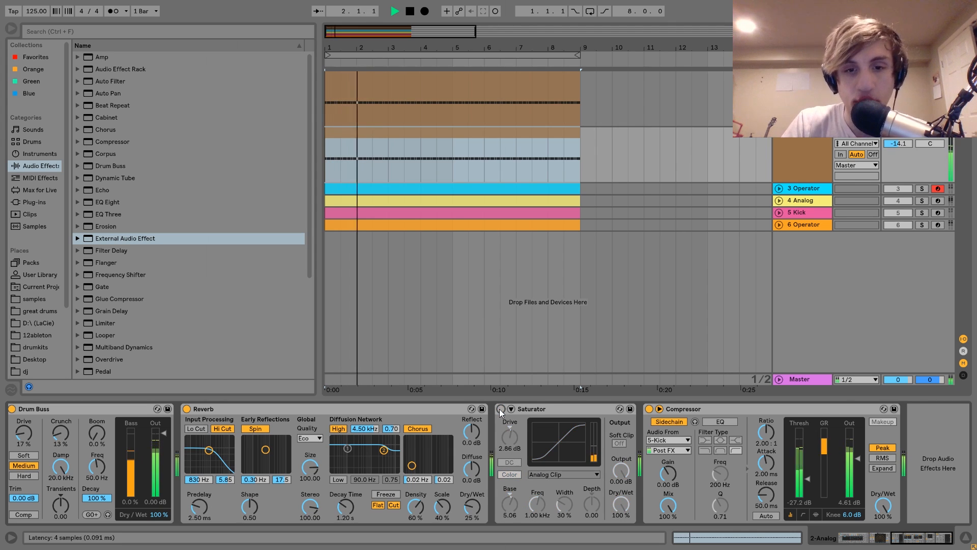
click(501, 409)
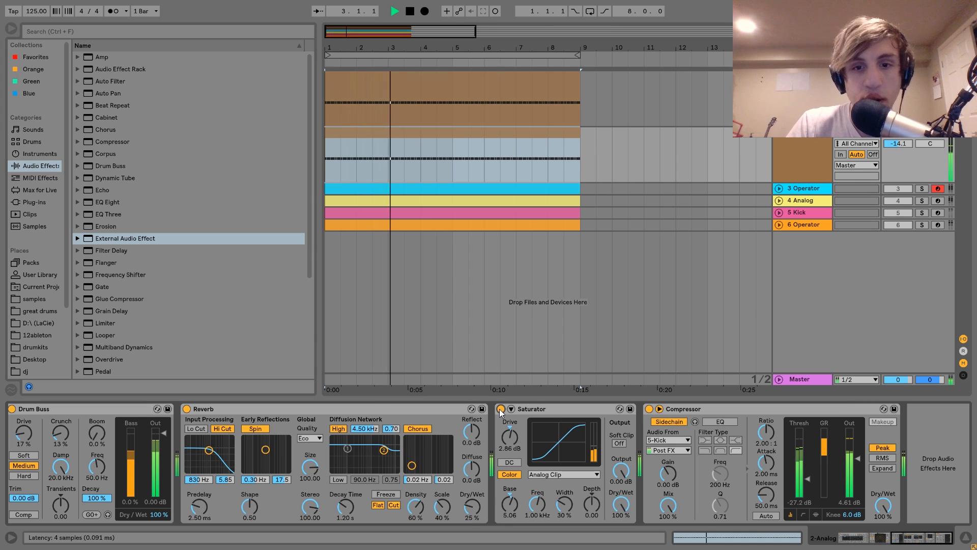
key(space)
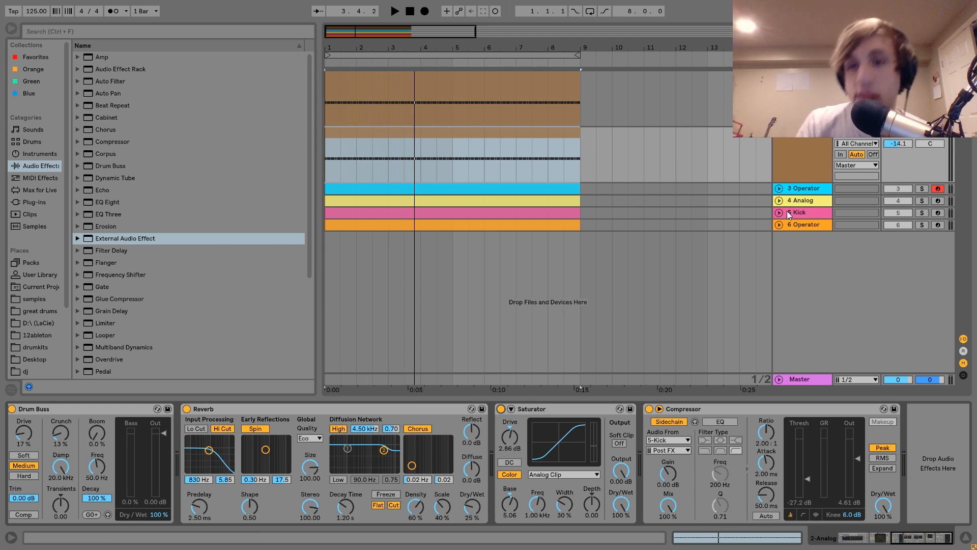
Step: Unfold the third track, Operator, solo it and listen to its clip alone
click(799, 188)
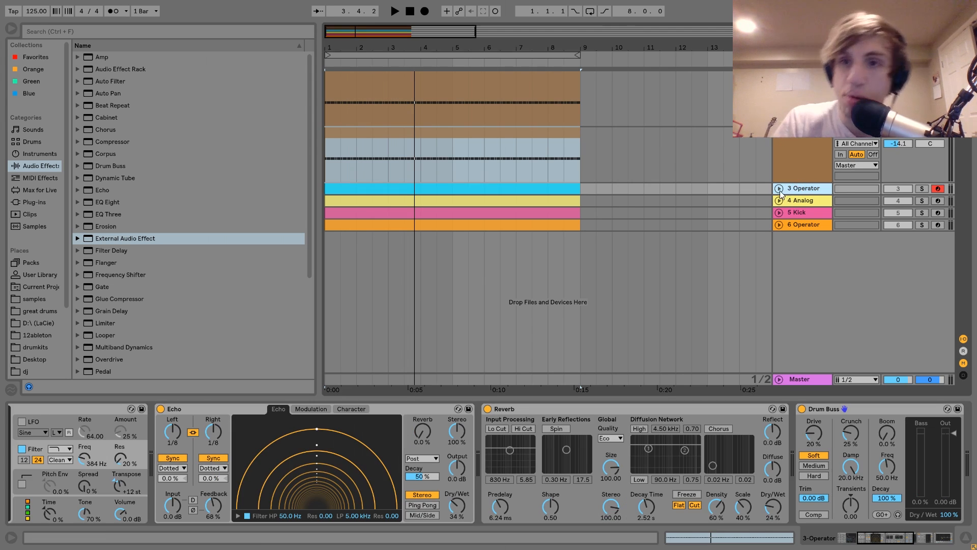
click(779, 189)
click(491, 187)
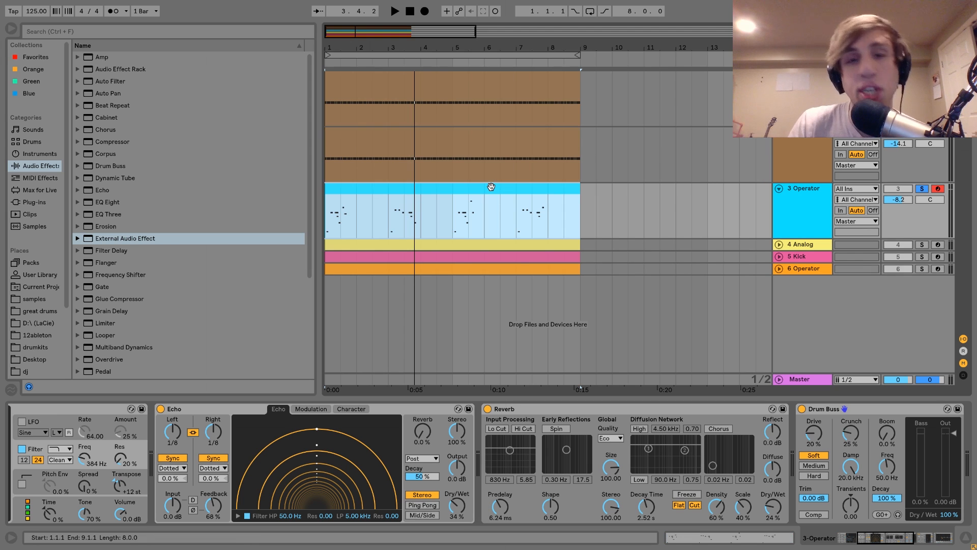
key(space)
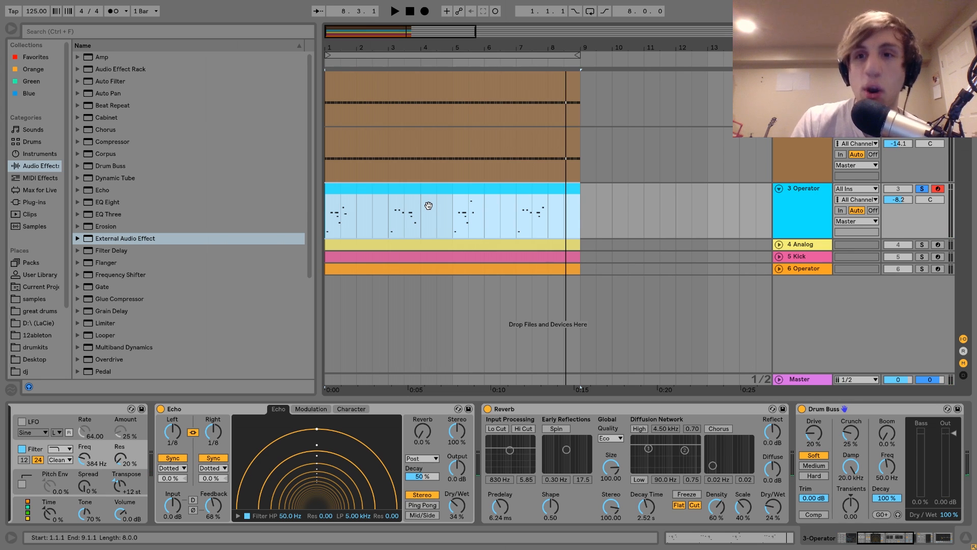
Step: Unsolo the third track and listen to the full mix with that Operator track muted
click(902, 191)
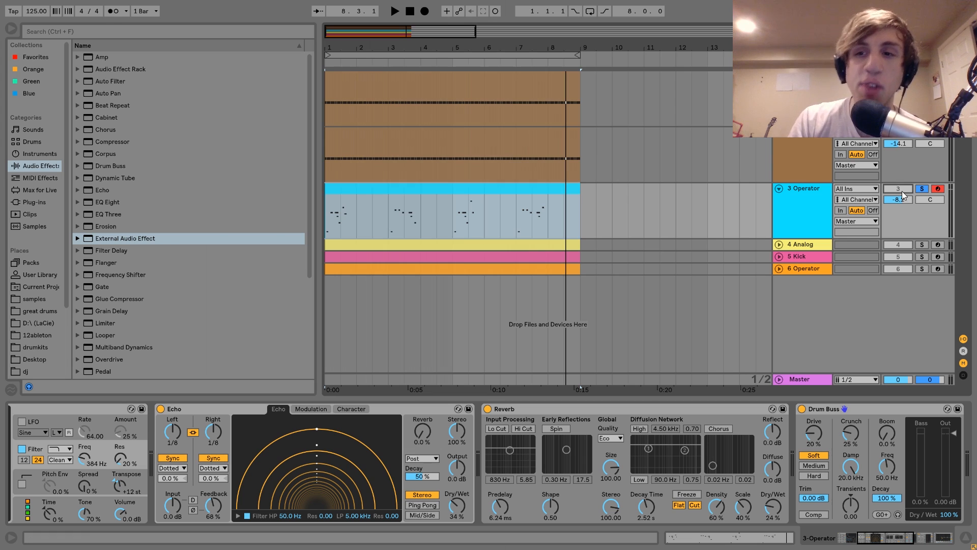
key(space)
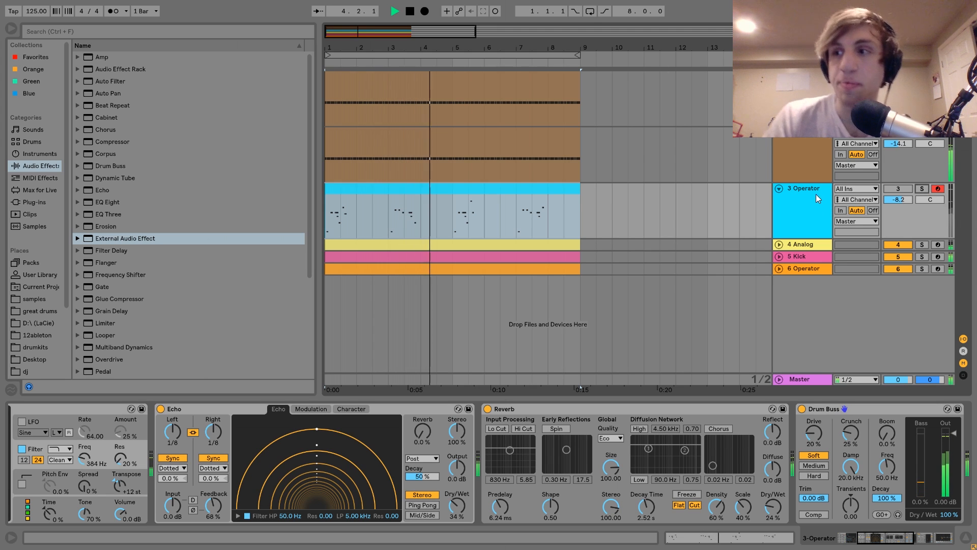
key(space)
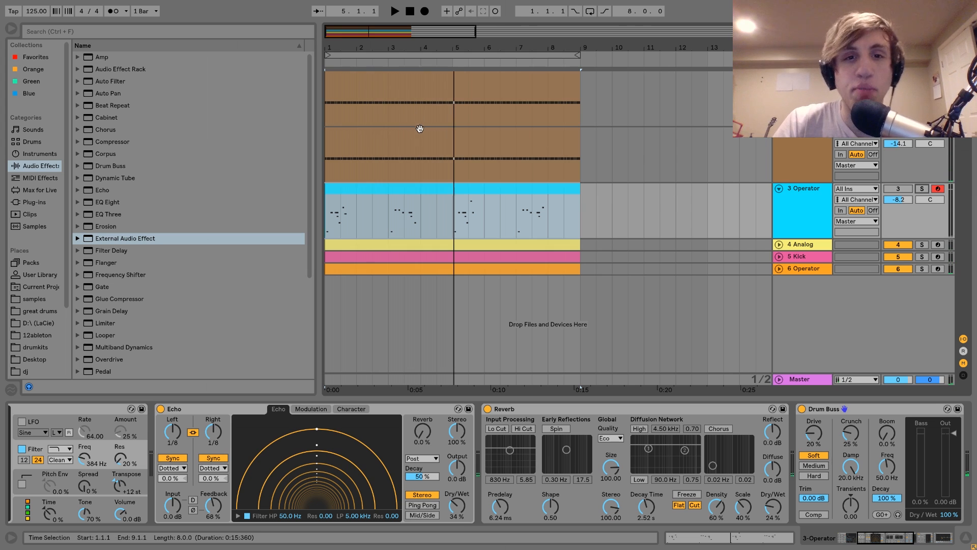
Step: Try a copy of the first Analog clip's F1 notes at A2 and G#2 during playback, then delete the copied notes
double_click(415, 83)
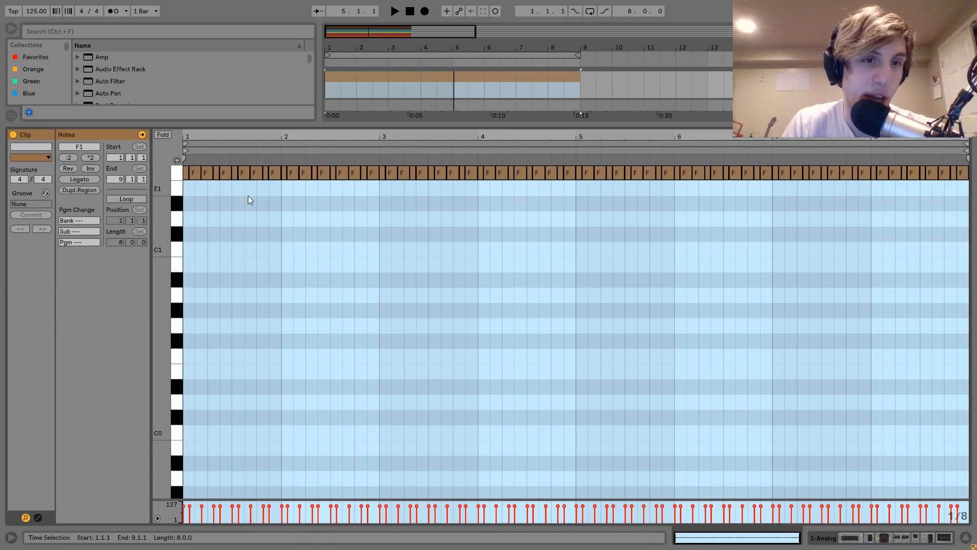
scroll(248, 199, up, 3)
key(ctrl+a)
drag(197, 234, 201, 175)
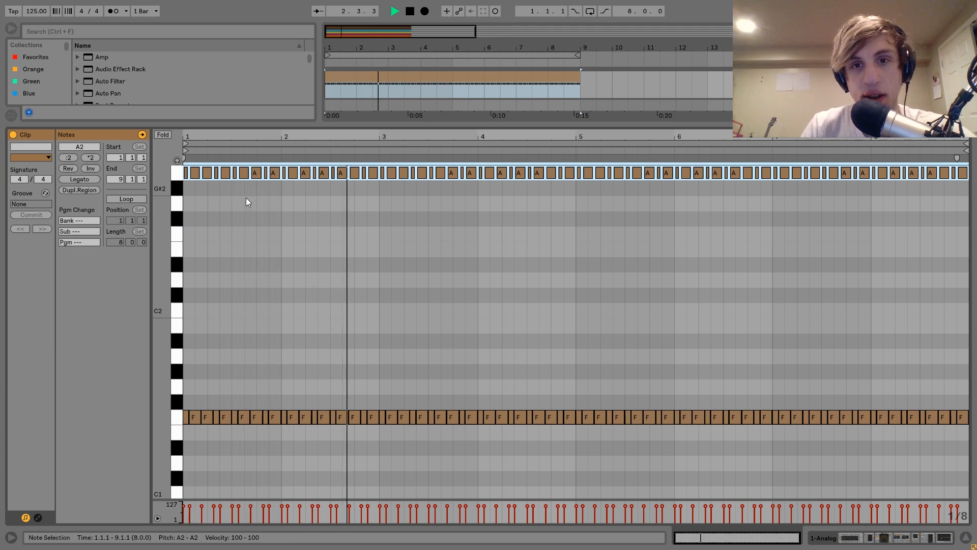
key(Down)
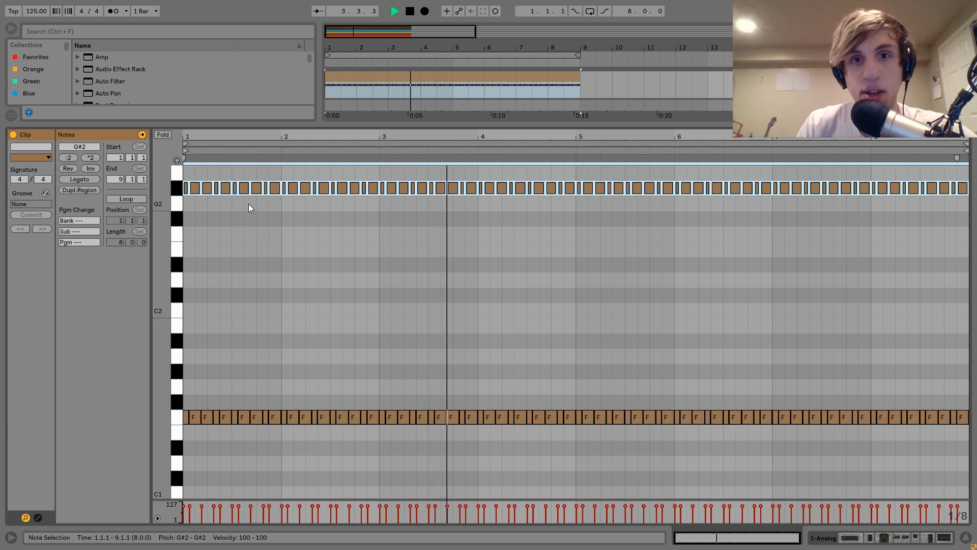
key(Delete)
key(space)
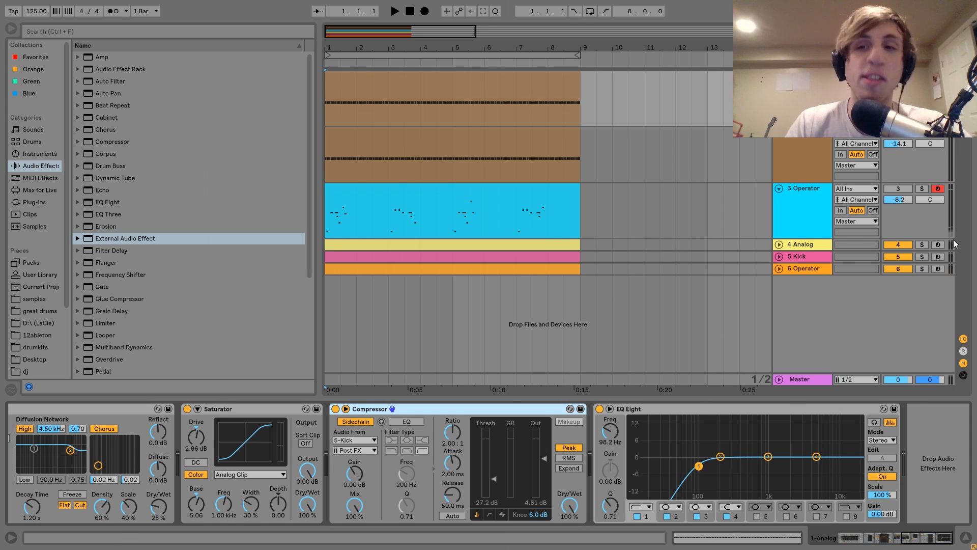
Step: Display the third track's Operator notes, reactivate the track and listen to it in the full mix
double_click(528, 200)
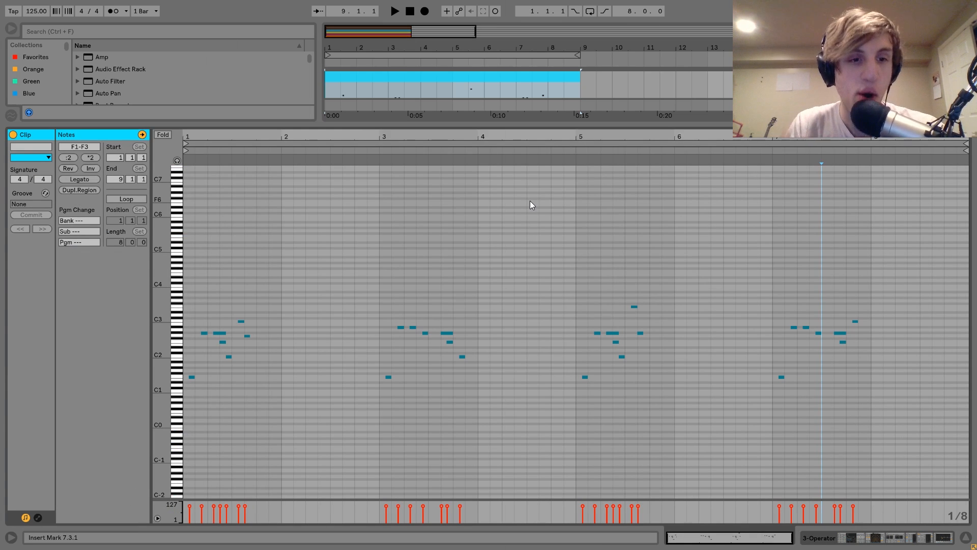
key(space)
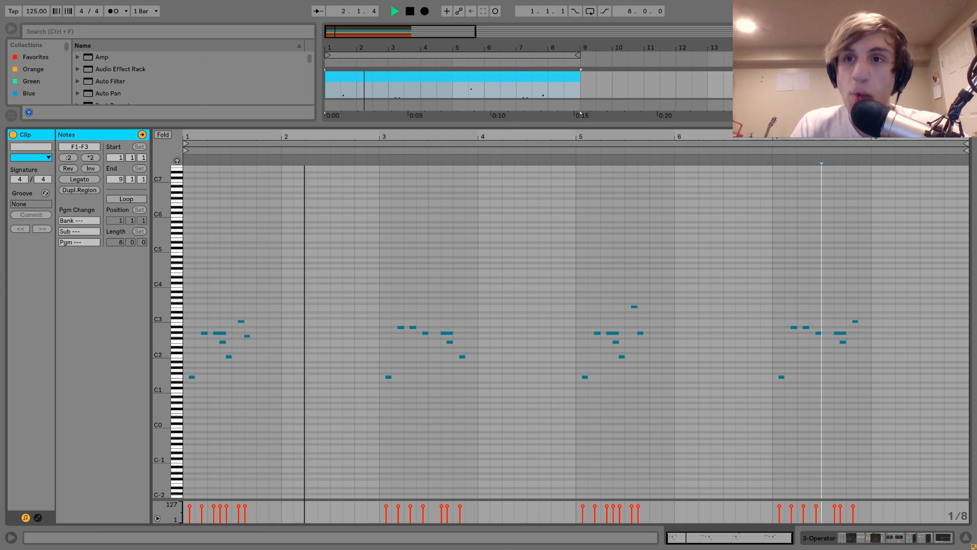
key(shift+Tab)
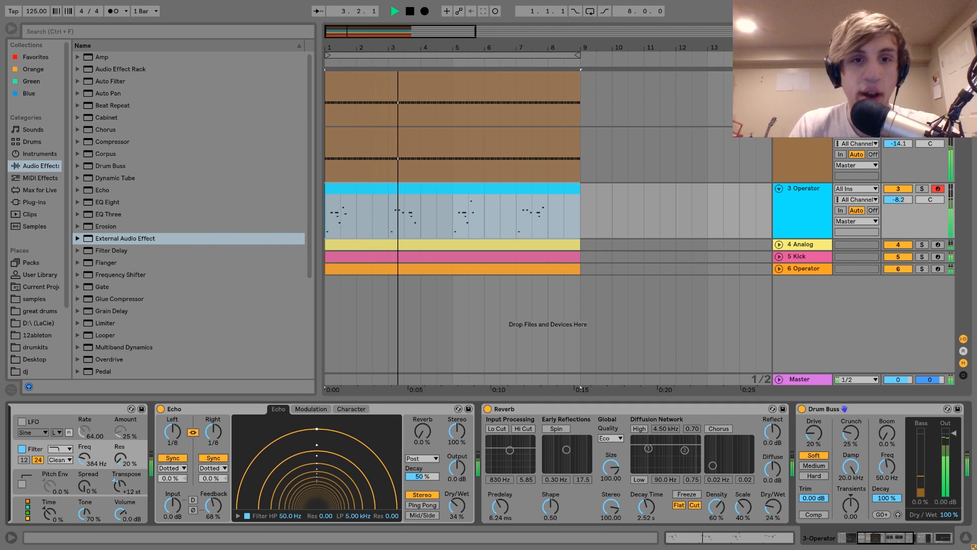
key(space)
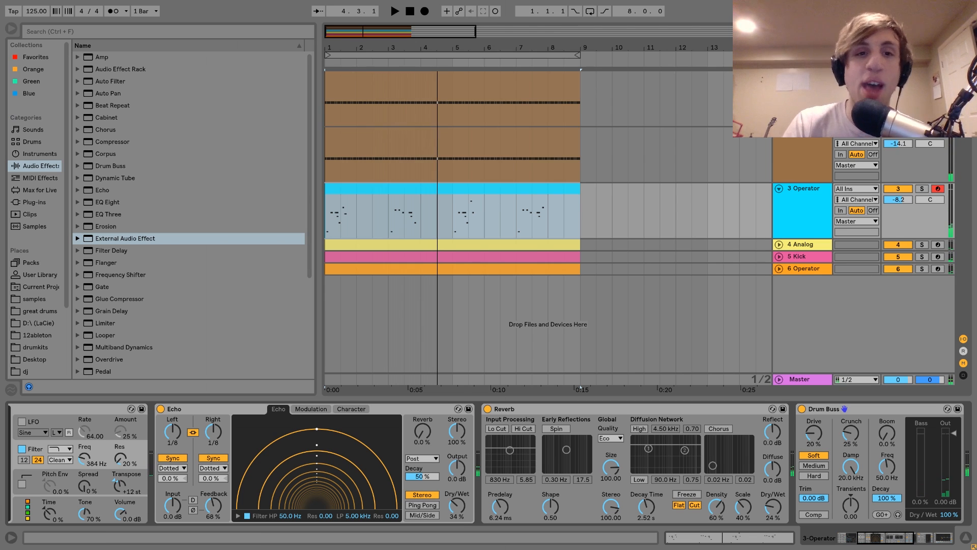
Step: Compare the full mix with the third track's Operator muted and unmuted, leaving the track active
key(space)
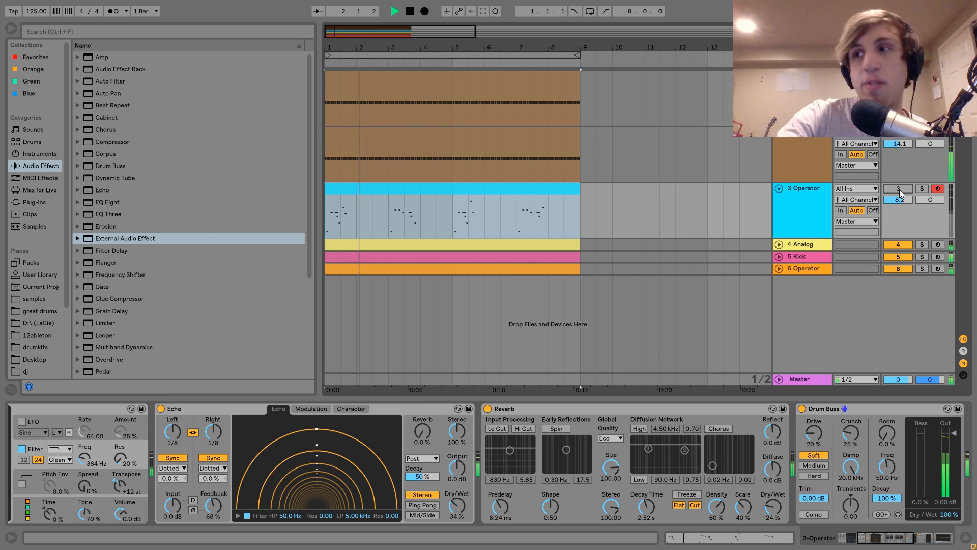
click(898, 189)
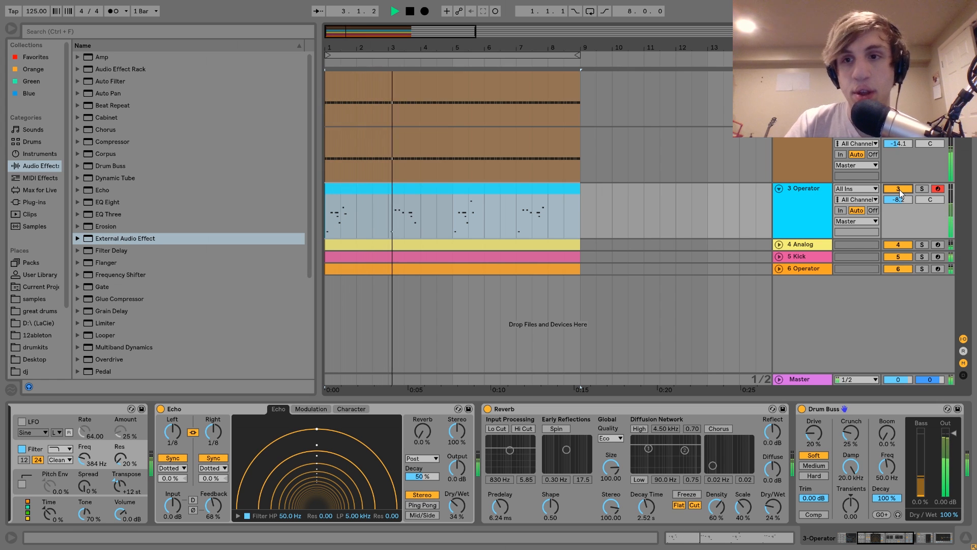
click(813, 201)
key(space)
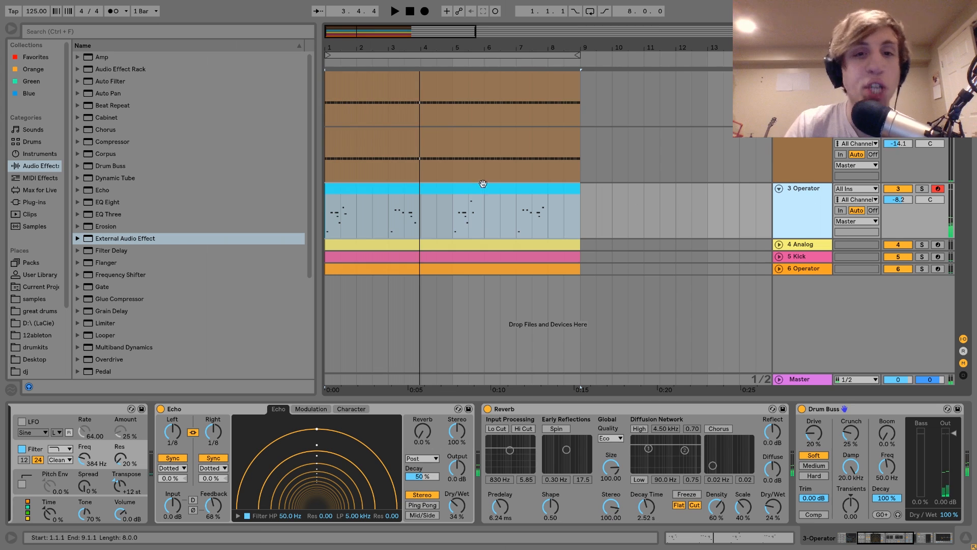
Step: Open the third track's Operator clip, examine individual notes in its first phrase and play the pattern
double_click(408, 190)
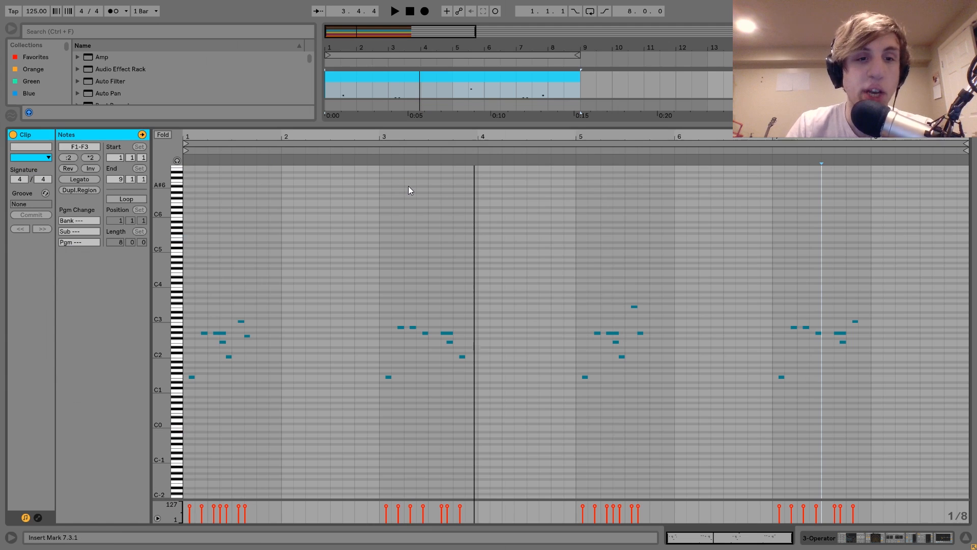
click(192, 376)
double_click(206, 334)
drag(215, 341, 226, 350)
click(229, 356)
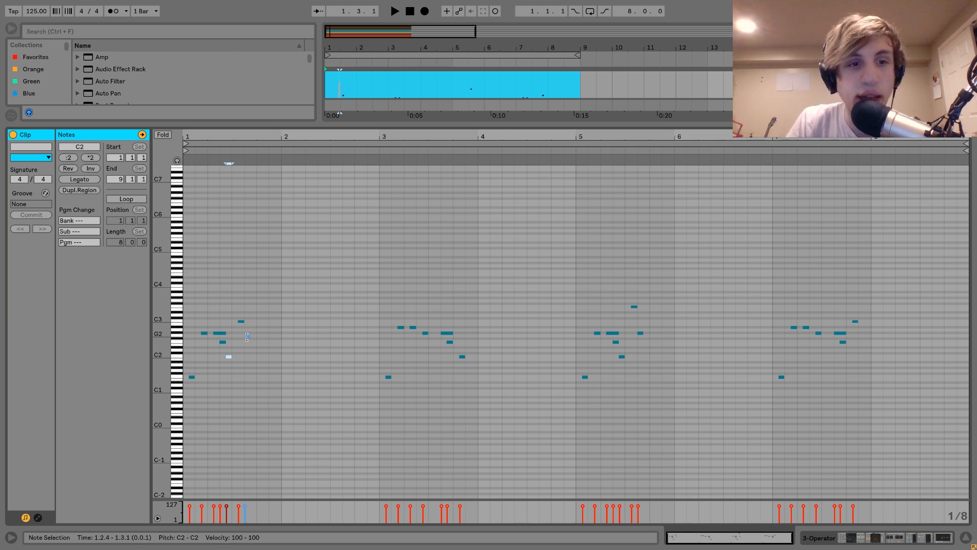
click(226, 333)
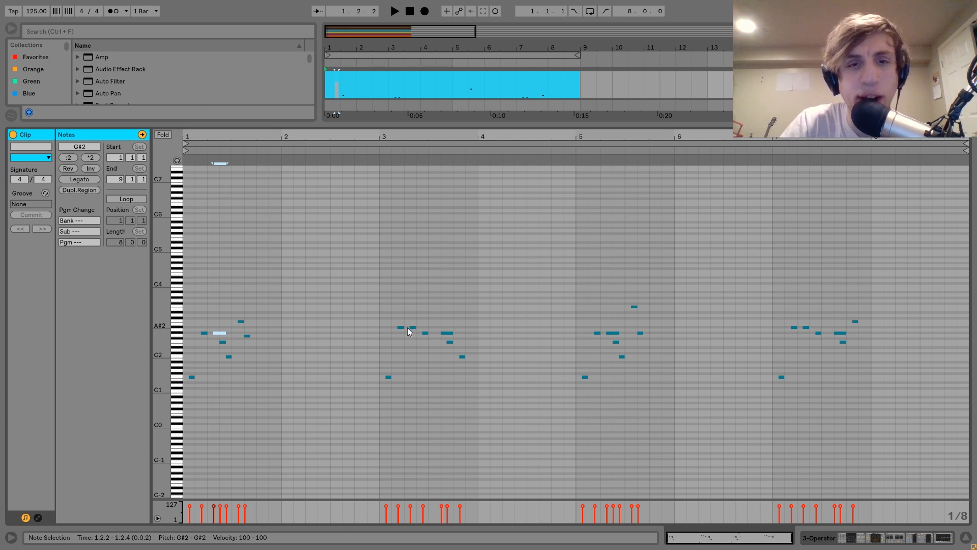
click(381, 192)
key(space)
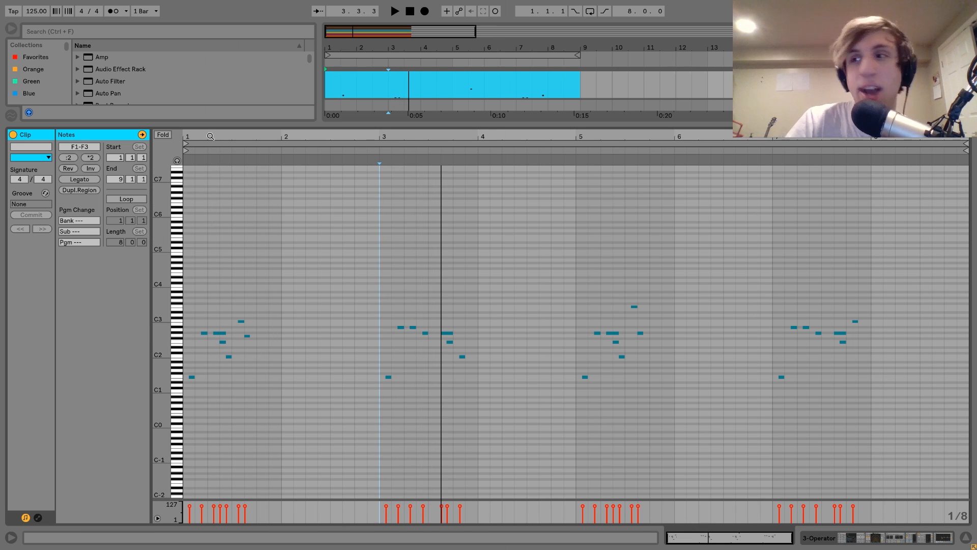
Step: Zoom in on the third track's Operator clip and play its opening phrase from the first bar
drag(210, 136, 210, 163)
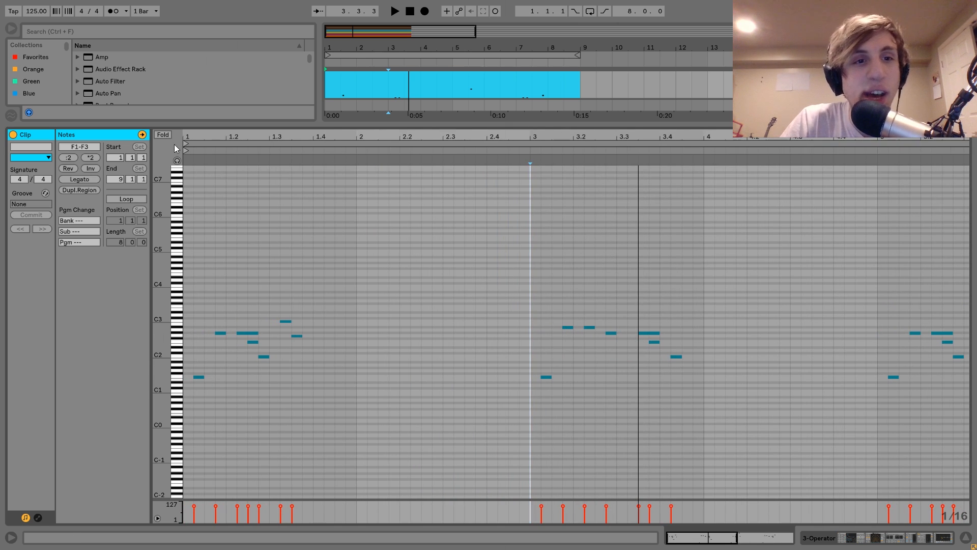
click(213, 151)
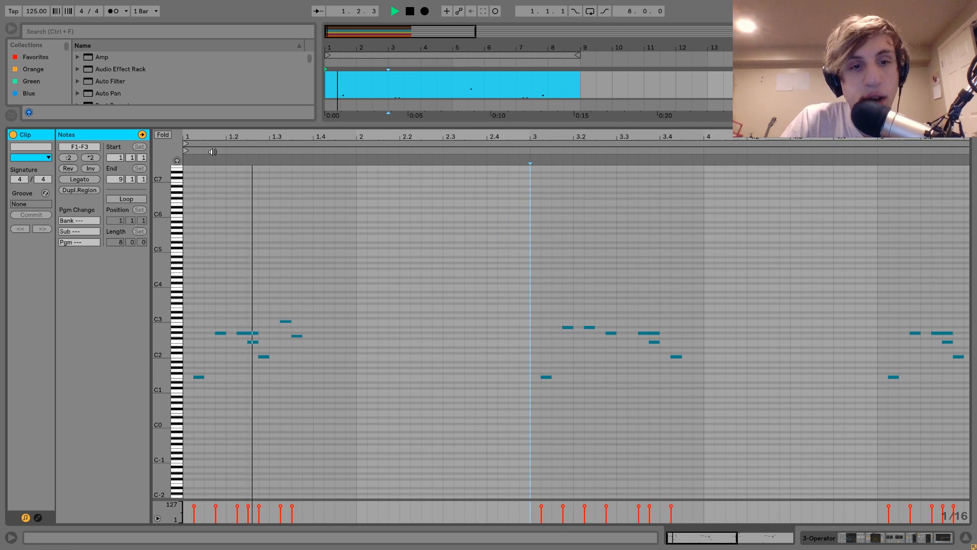
click(213, 152)
key(space)
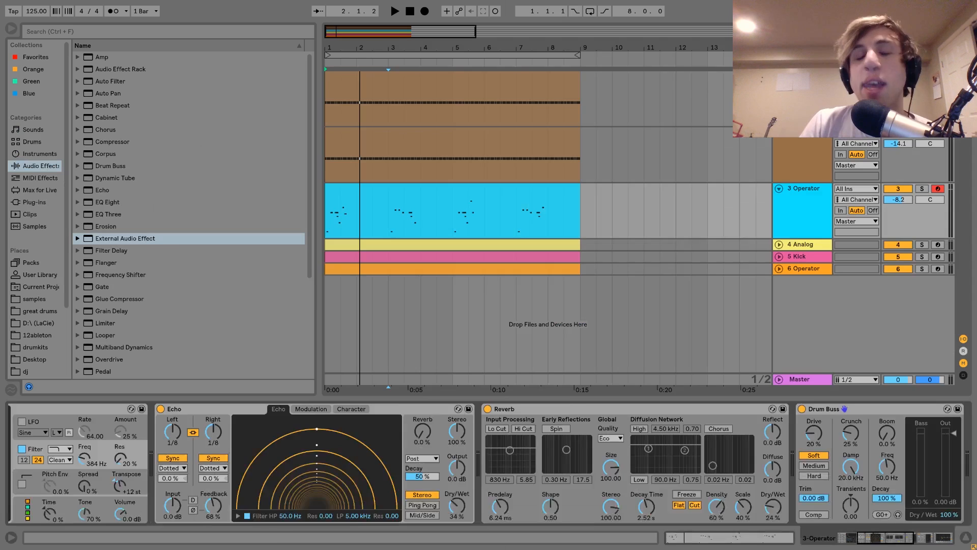
Step: Bring up the third track's device chain, select its whole eight-bar clip and play the loop's opening from bar 1
click(803, 78)
click(799, 205)
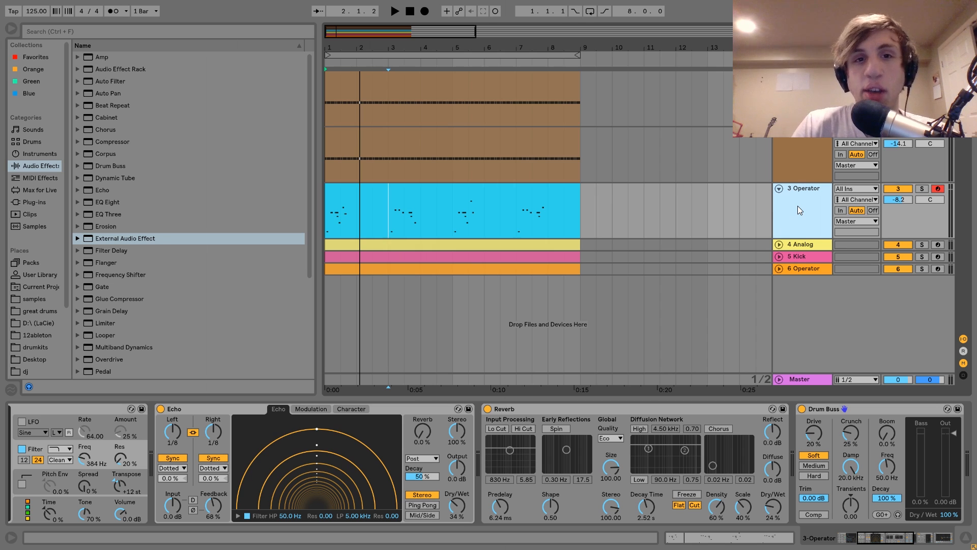
click(402, 366)
click(386, 200)
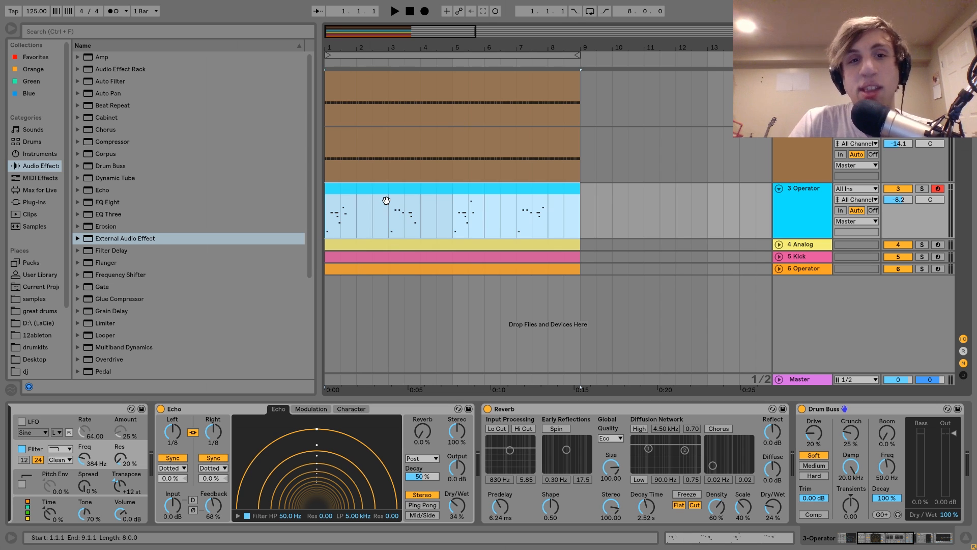
key(space)
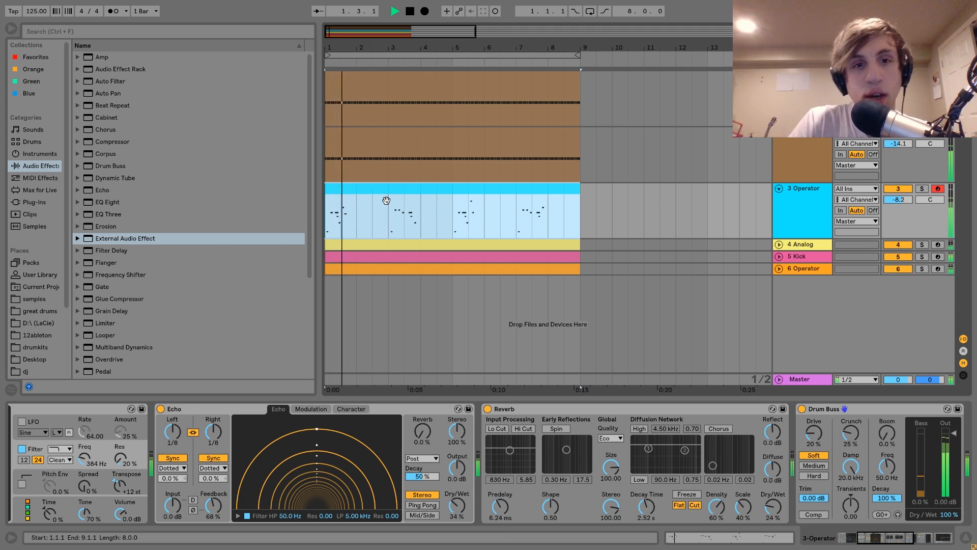
key(space)
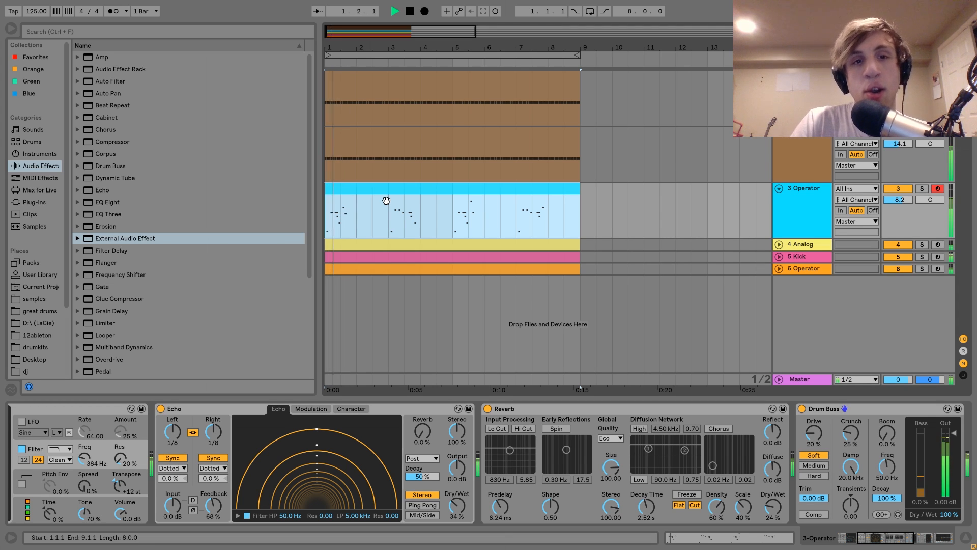
key(space)
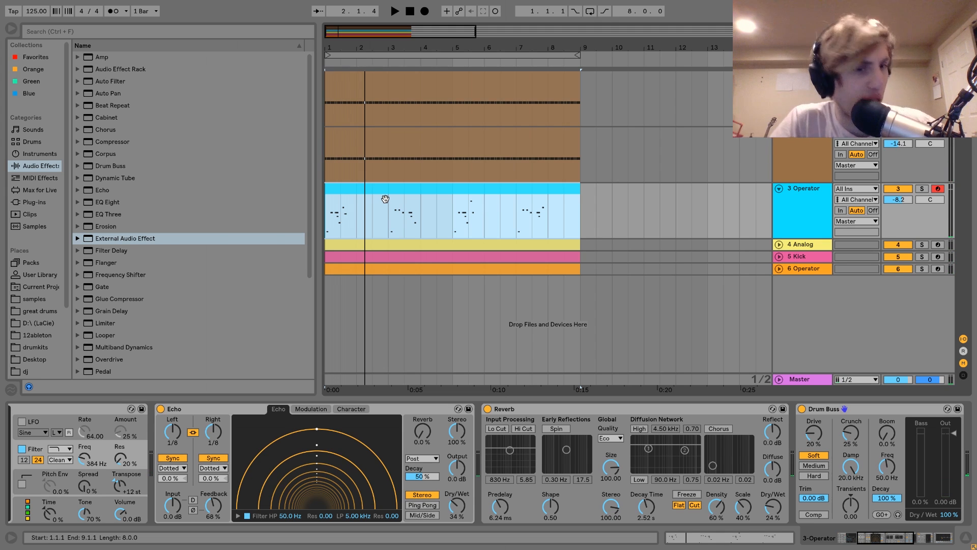
Step: Examine Operator's oscillator A and filter envelope settings on the third track, and audition the sound with a few played notes
scroll(355, 482, up, 5)
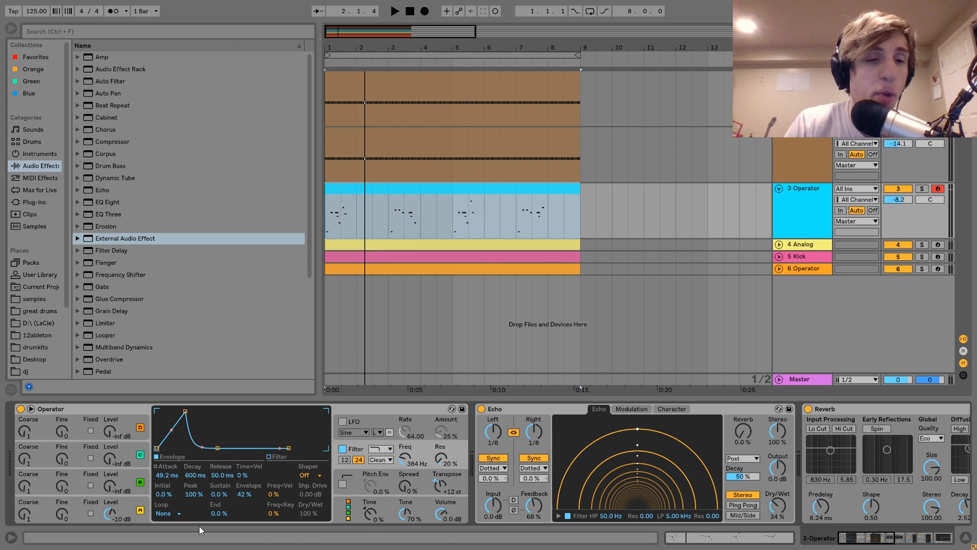
click(147, 499)
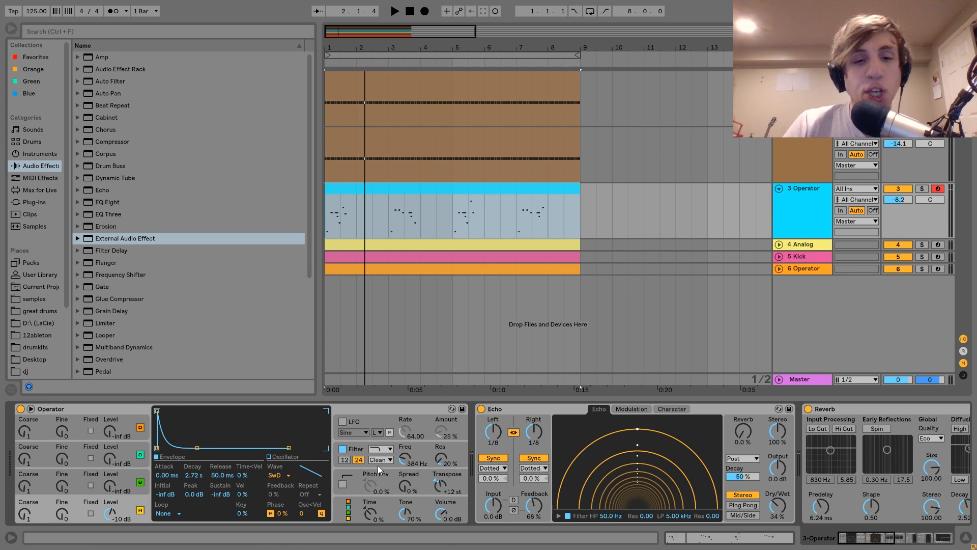
click(359, 450)
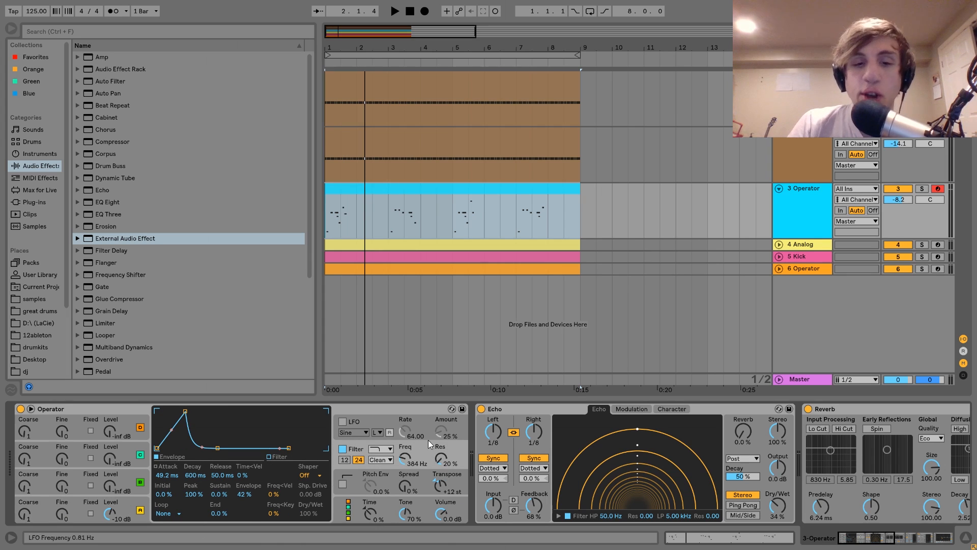
key(a)
key(z)
key(x)
key(a)
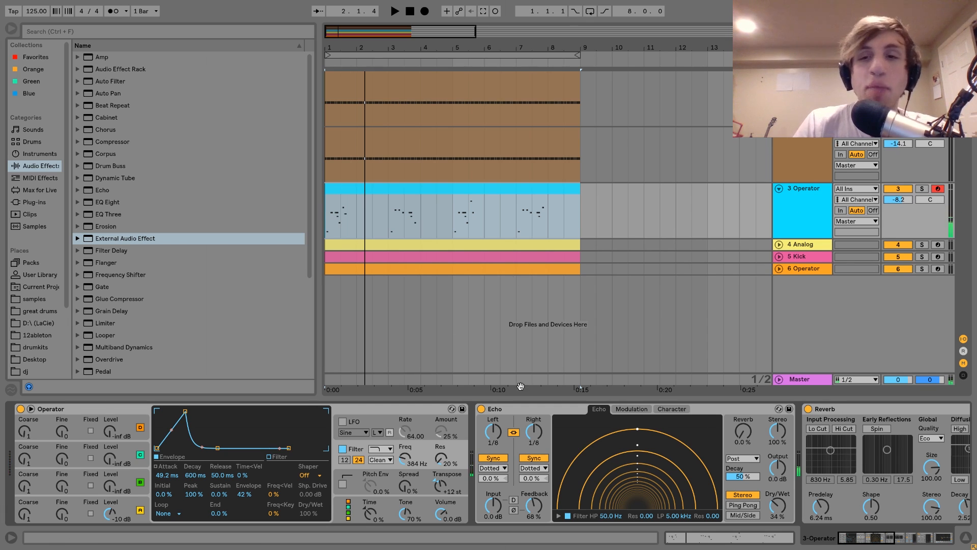
Step: Reselect the armed third track and examine Operator's global voice settings and its pitch envelope and glide settings
click(941, 138)
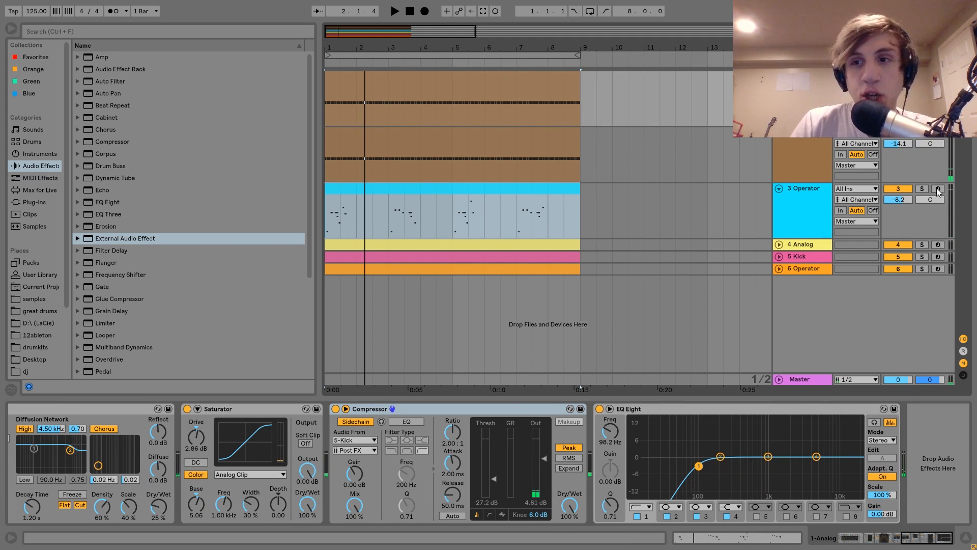
click(819, 191)
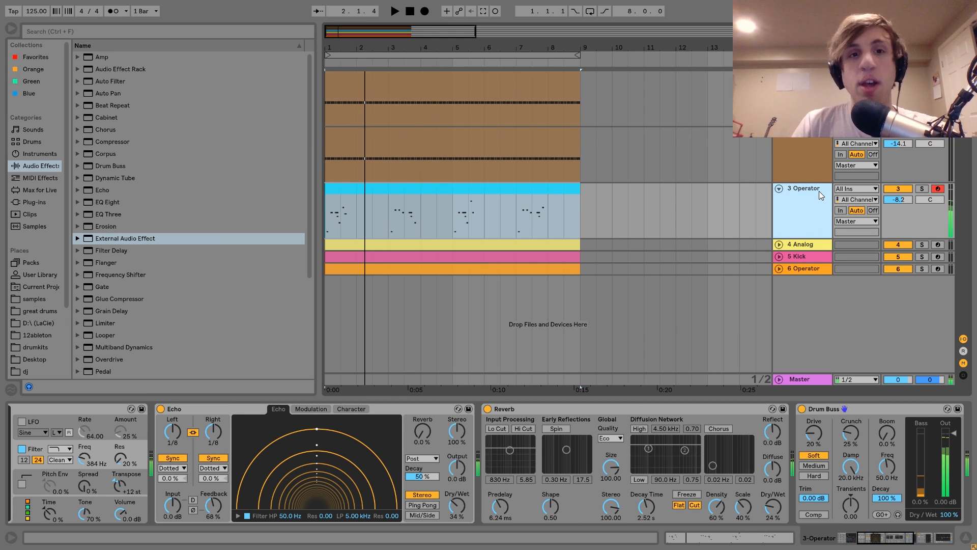
click(21, 464)
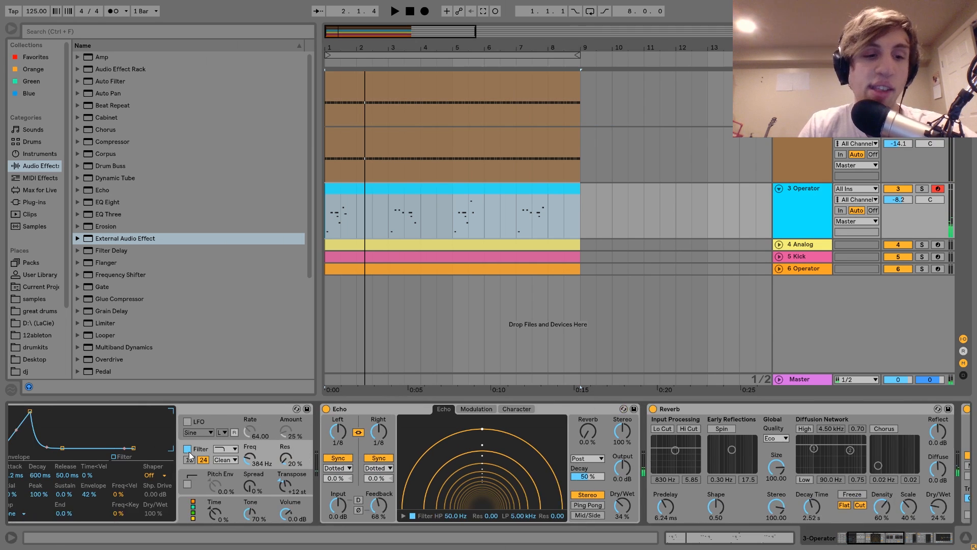
scroll(189, 452, left, 6)
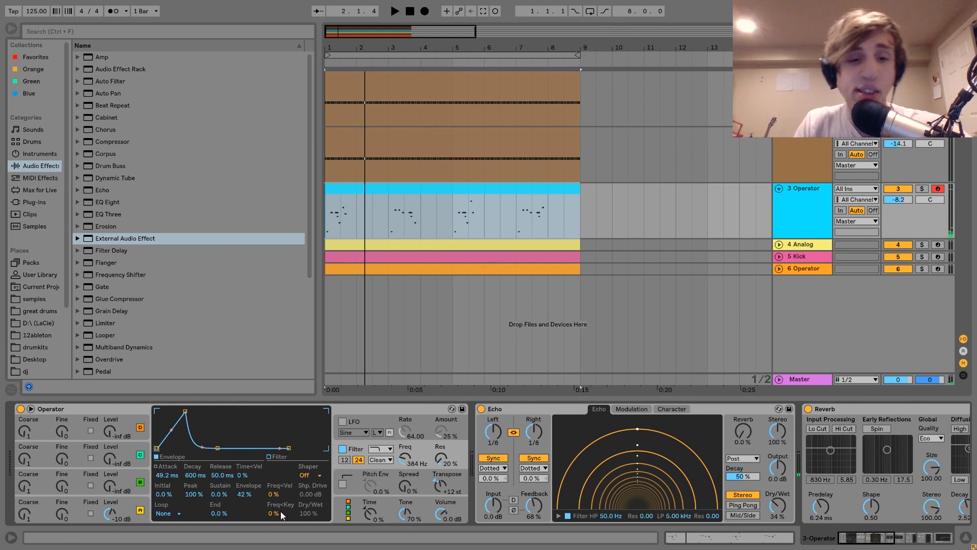
click(337, 513)
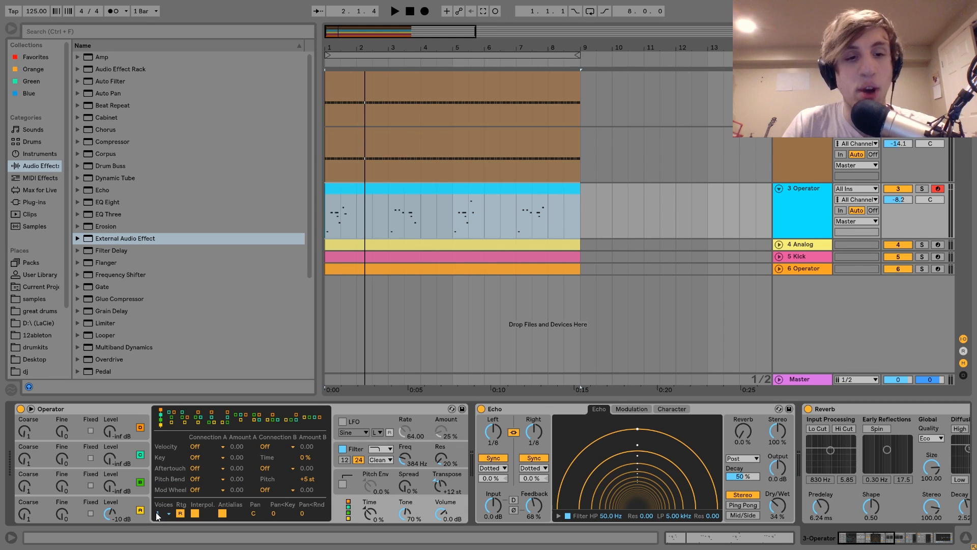
click(350, 478)
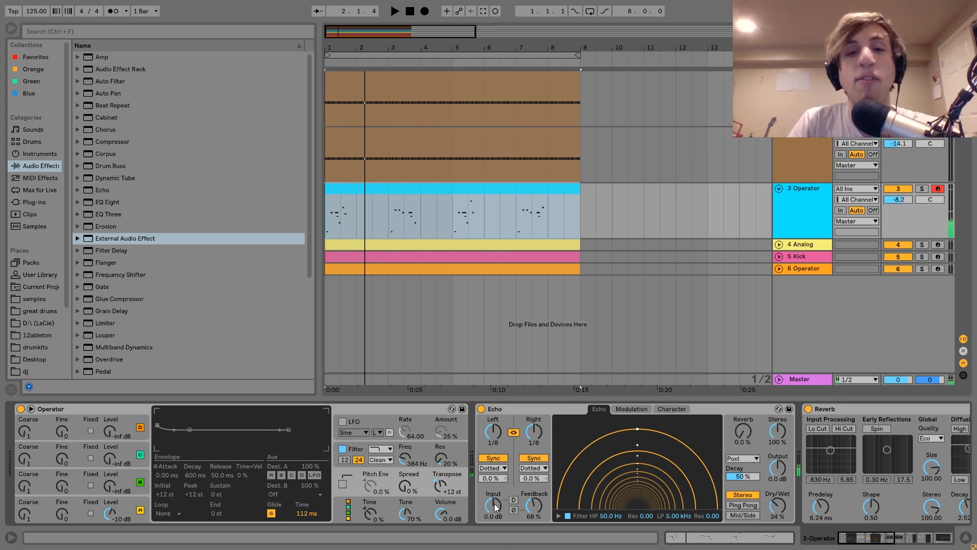
Step: Examine the Echo on the third track's Operator chain and listen to it during playback of the loop's opening
scroll(495, 504, right, 5)
scroll(495, 507, right, 1)
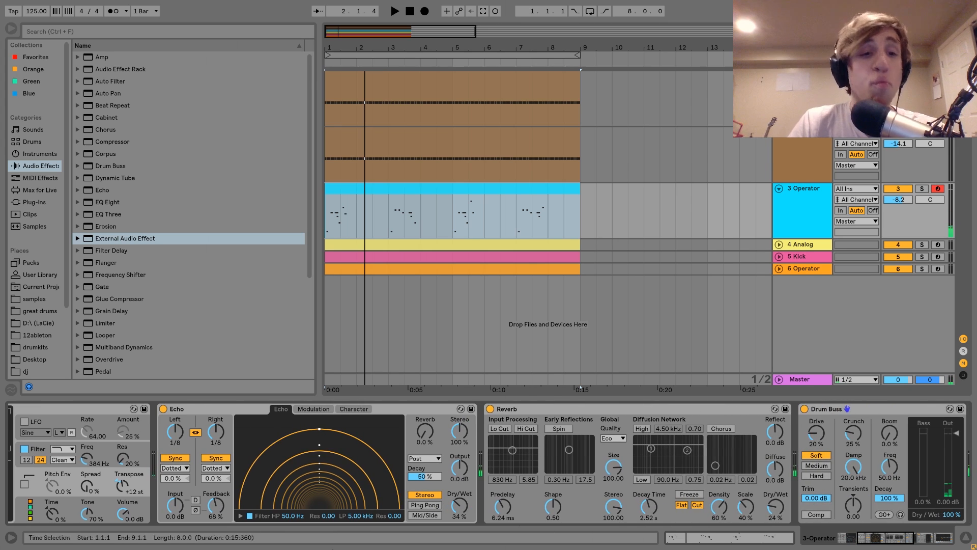
click(209, 413)
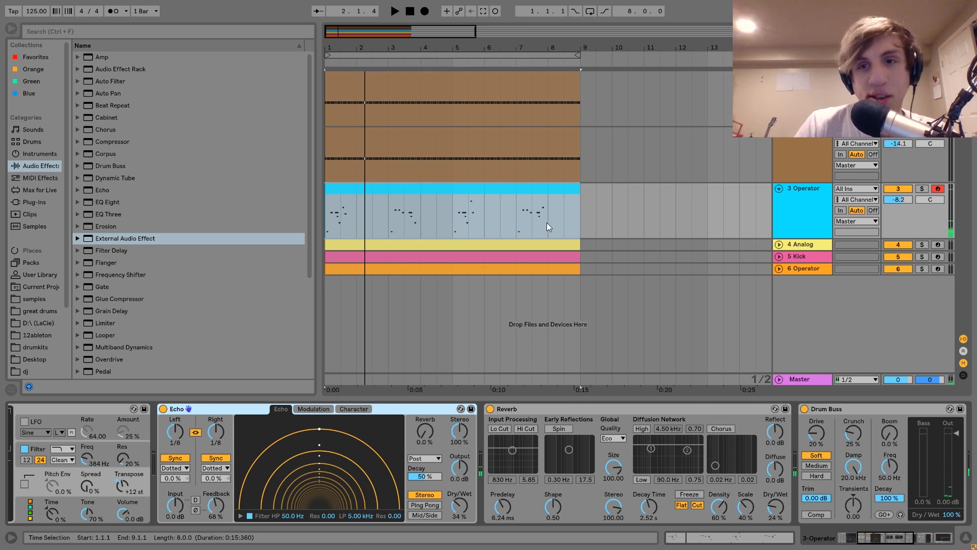
click(600, 169)
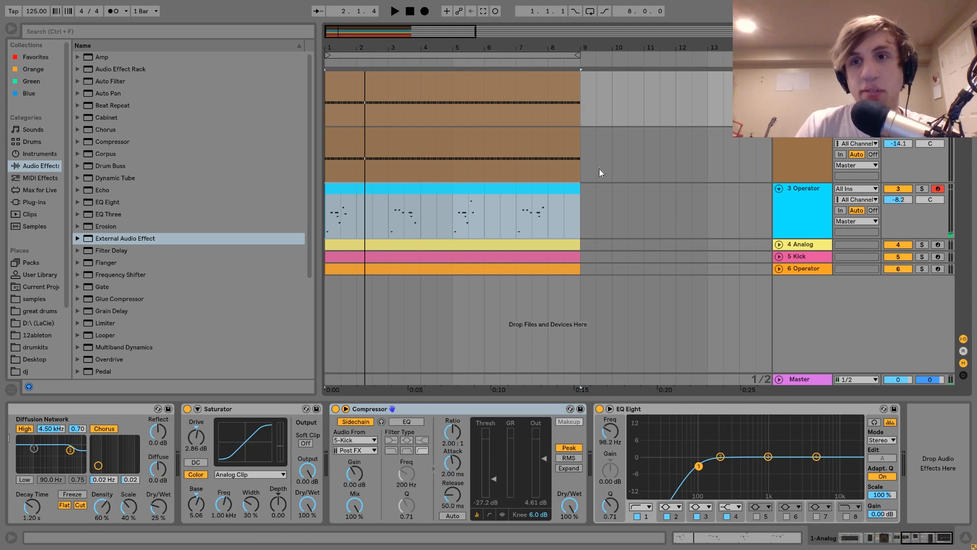
click(817, 219)
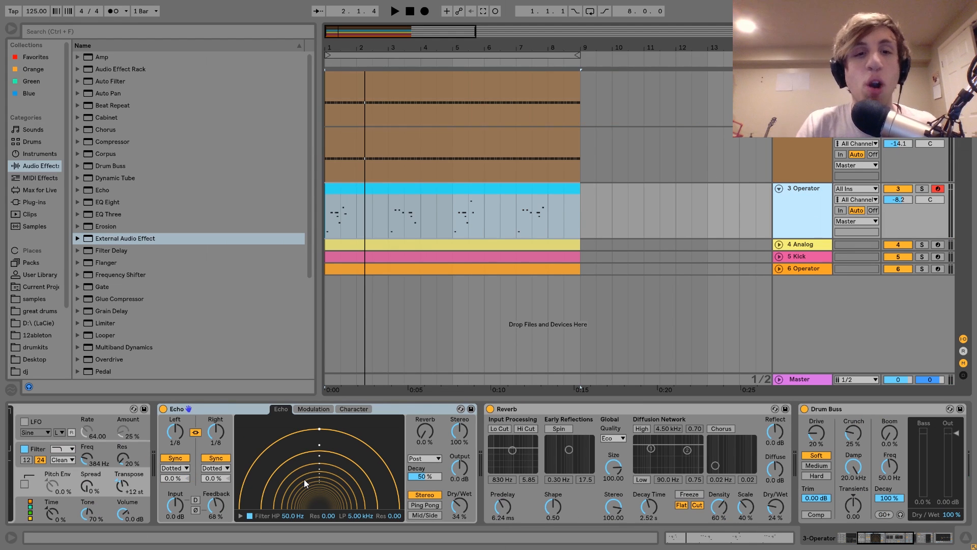
key(space)
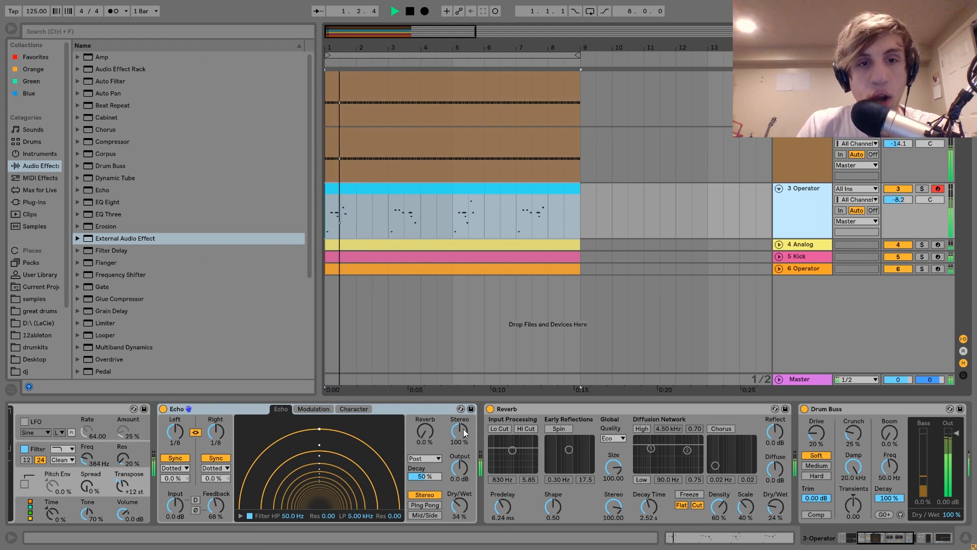
key(space)
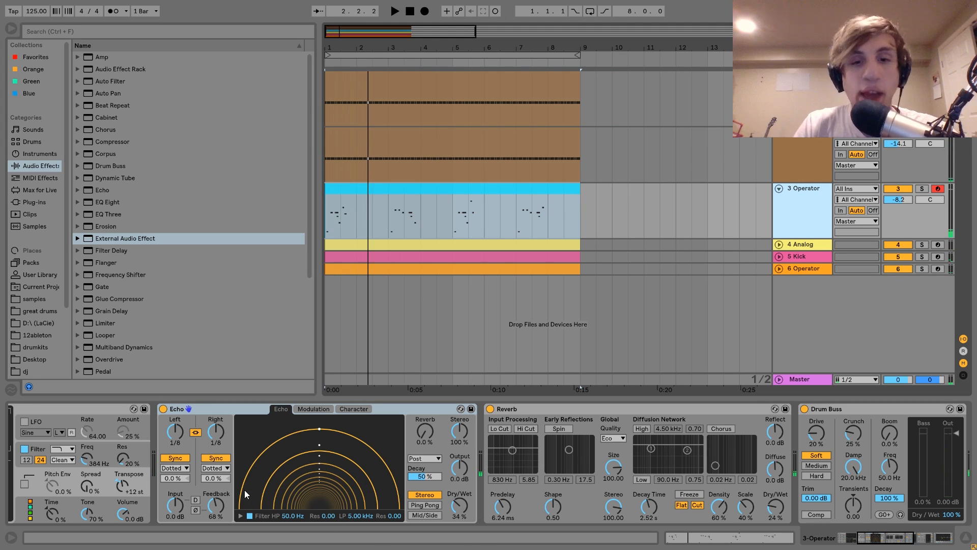
Step: Select the Reverb after the Echo on the third track and listen to its effect during playback
scroll(245, 490, right, 5)
click(294, 409)
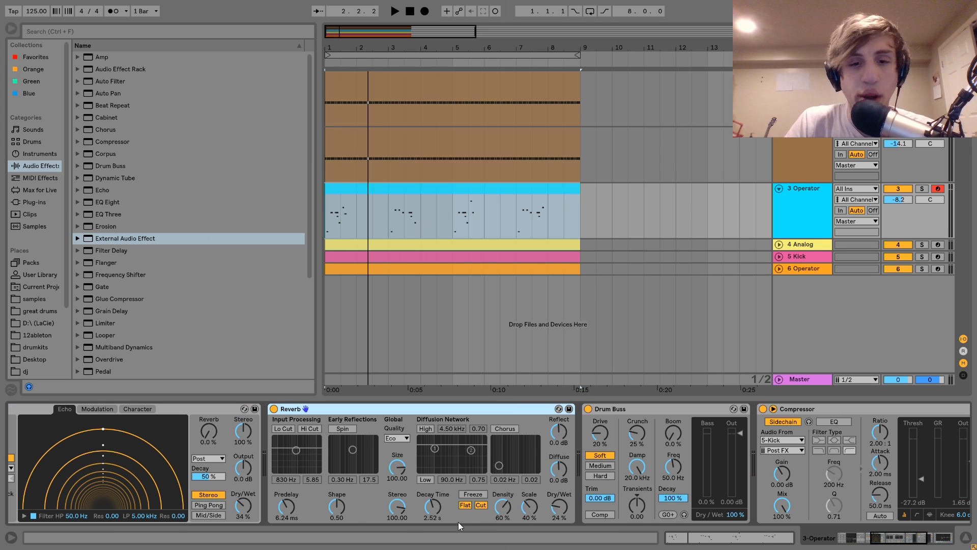
key(space)
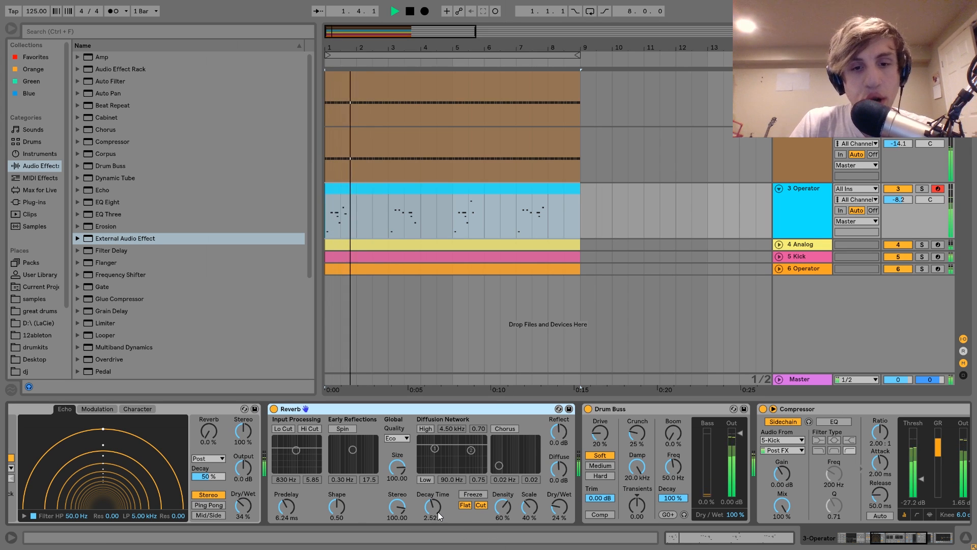
key(space)
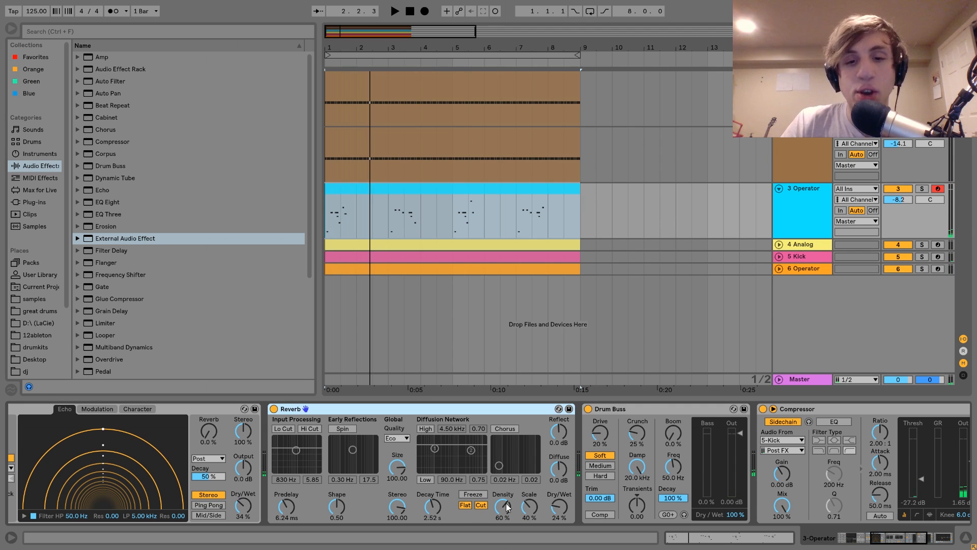
Step: Set the Reverb's decay time to 4.15 s, audition its dry/wet at 42%, and bring dry/wet down to 23%
drag(557, 509, 559, 502)
key(space)
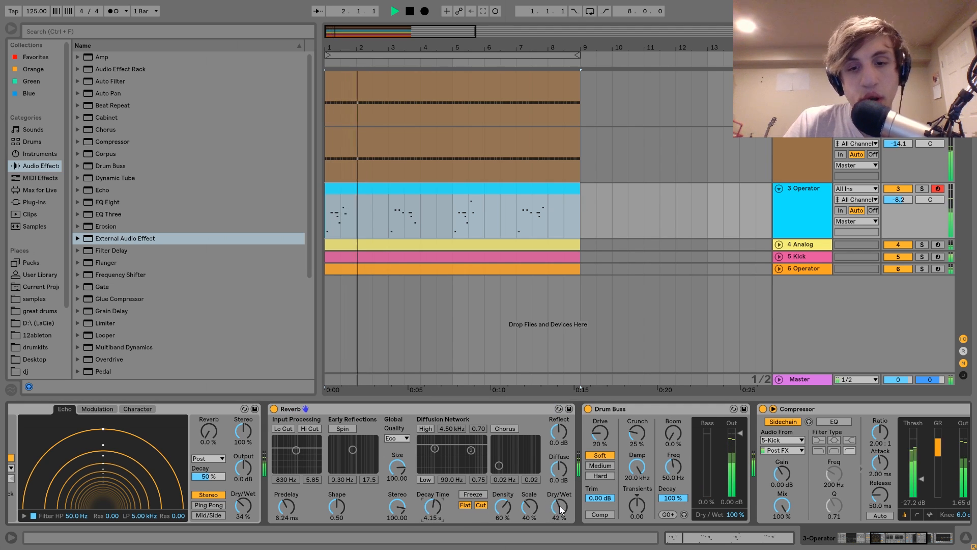
key(space)
key(space)
mouse_move(559, 508)
mouse_down()
mouse_move(559, 520)
mouse_move(560, 506)
mouse_up()
key(space)
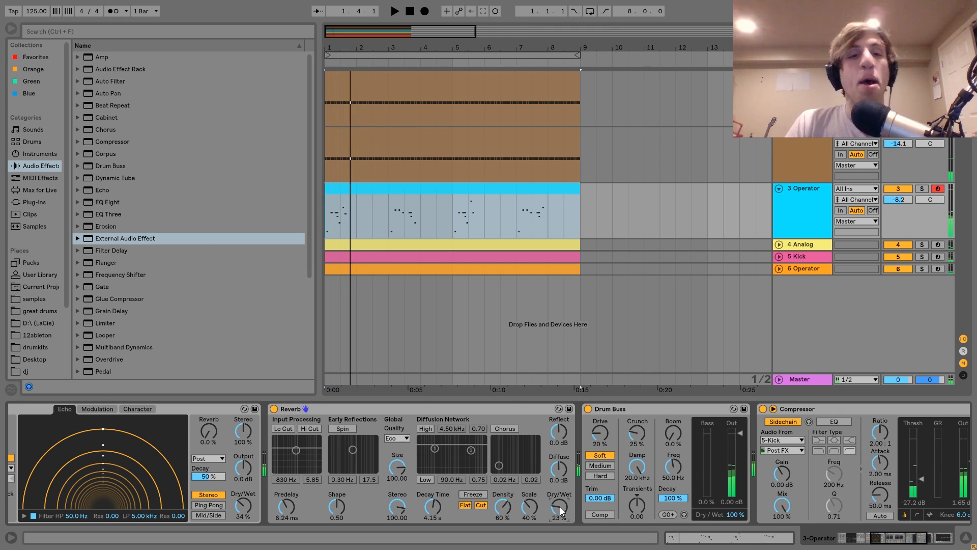
Step: Compare the third track's sound with the Drum Buss bypassed and enabled during playback, leaving the effect on
scroll(560, 509, right, 3)
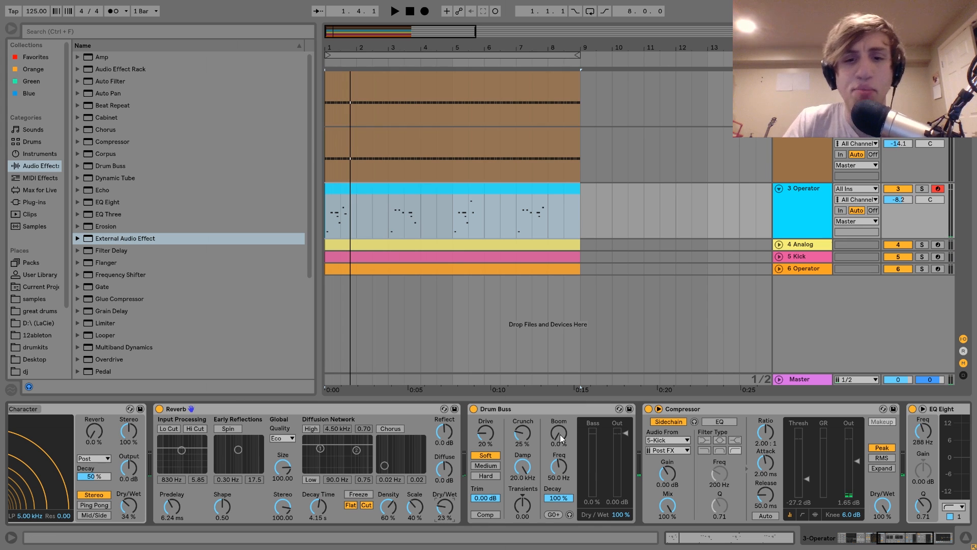
key(space)
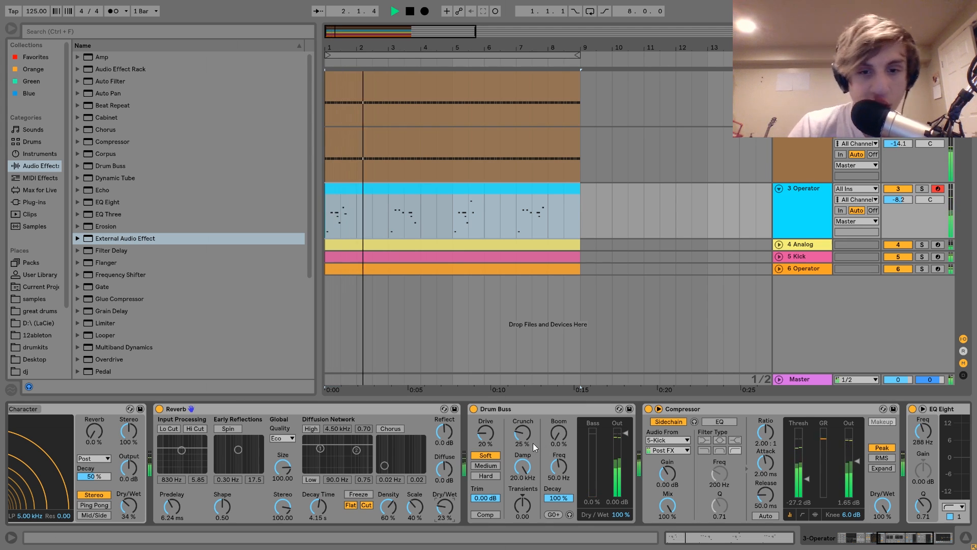
scroll(576, 490, right, 1)
scroll(576, 491, right, 3)
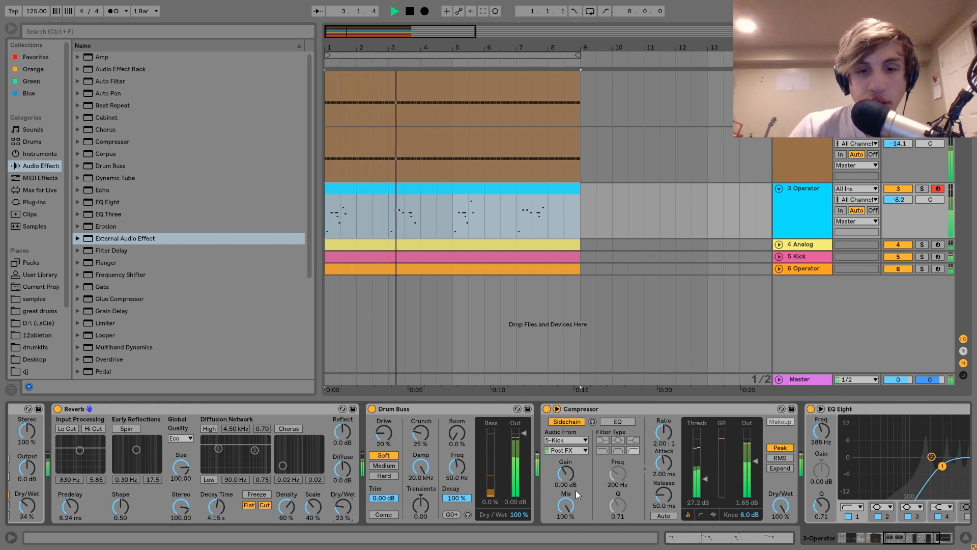
click(372, 410)
key(space)
key(space)
click(372, 409)
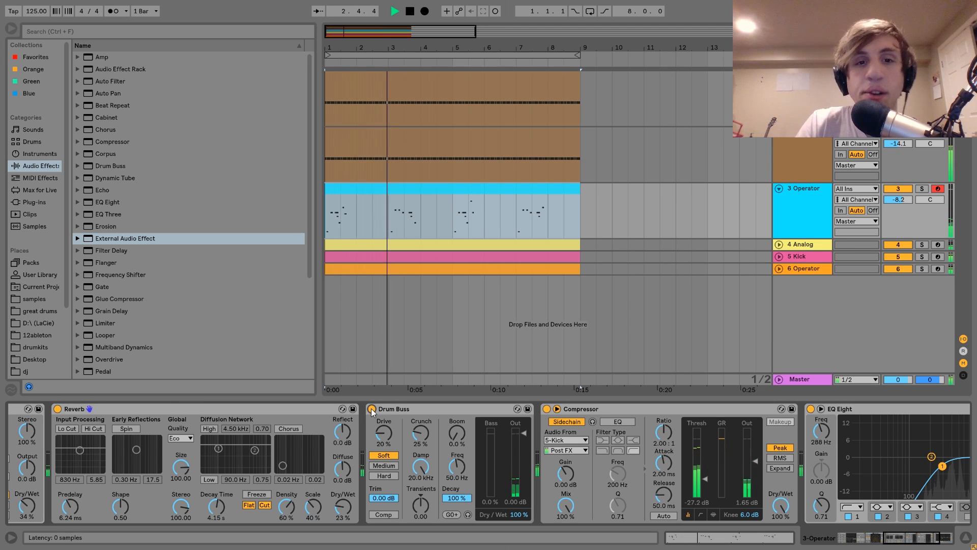
key(space)
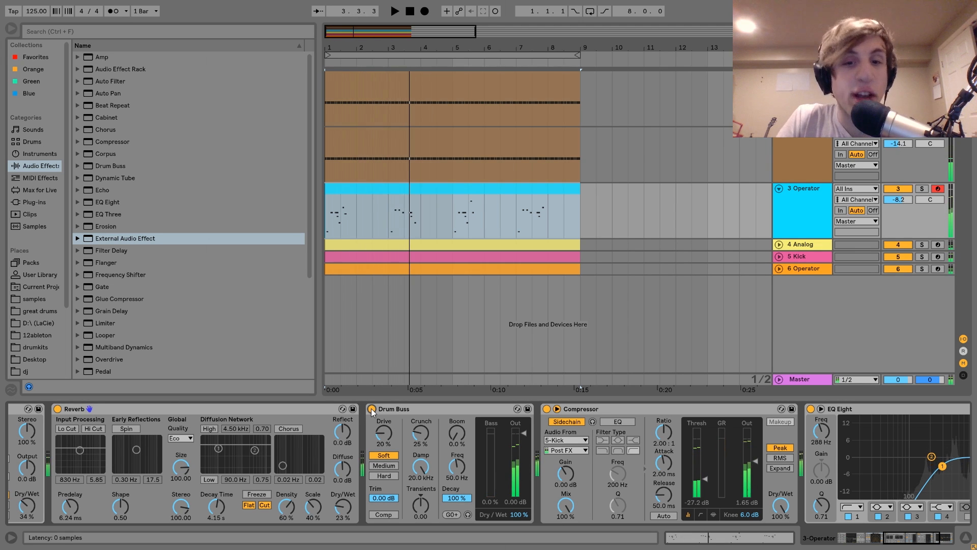
scroll(372, 412, right, 4)
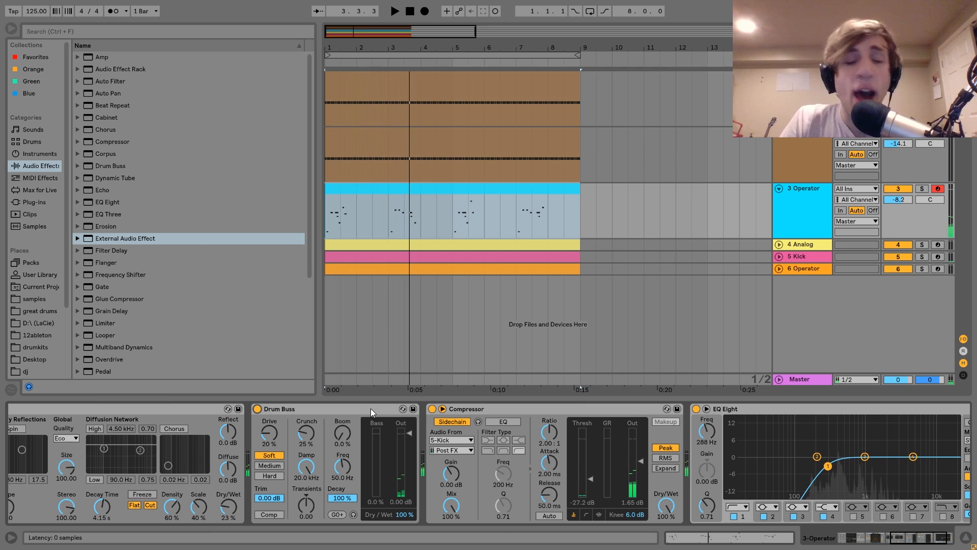
Step: Expand the fourth track (Analog), listen to the start of its clip soloed, and release the solo
scroll(636, 463, right, 3)
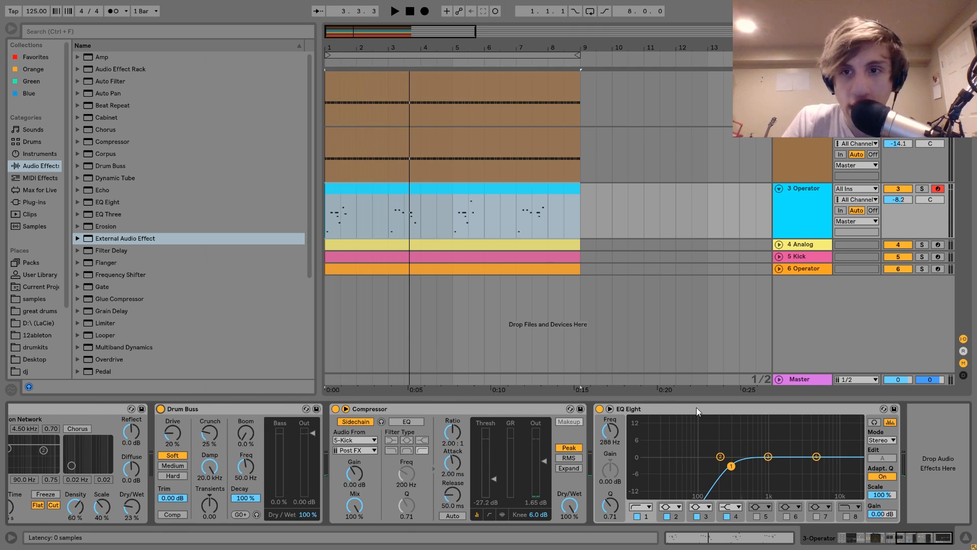
click(805, 244)
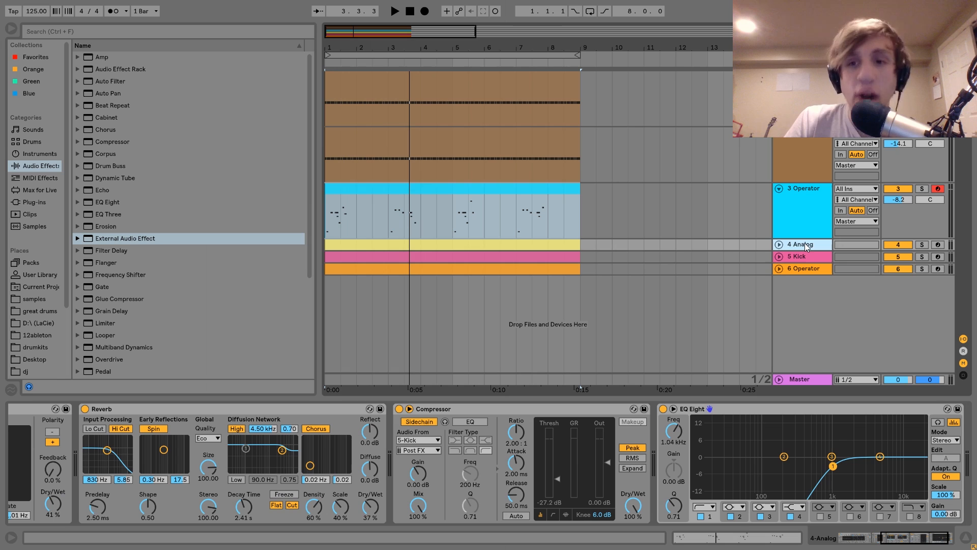
click(779, 245)
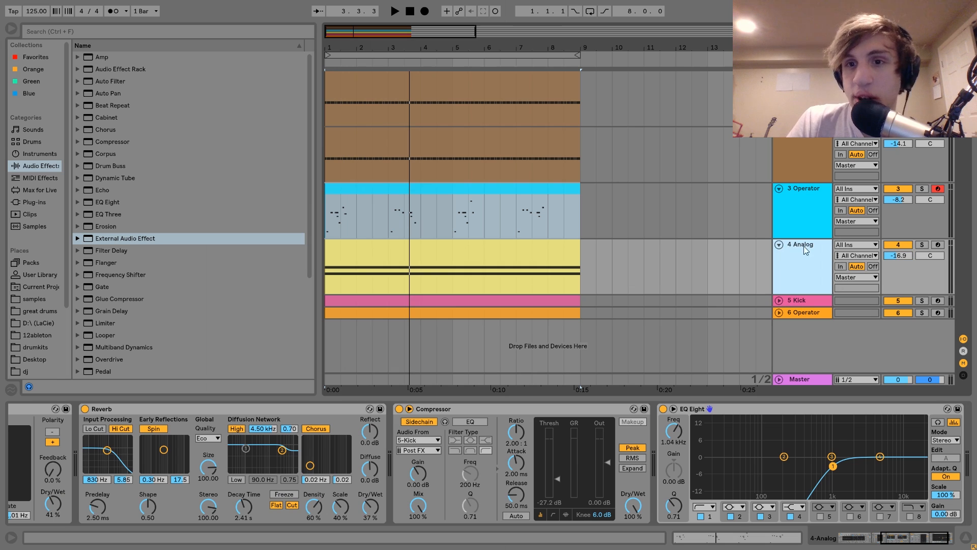
click(540, 244)
key(space)
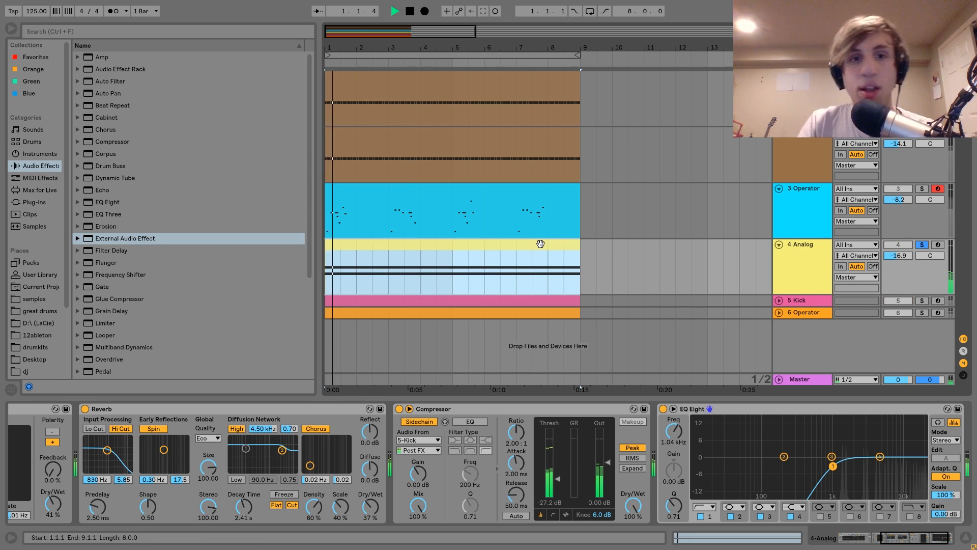
key(space)
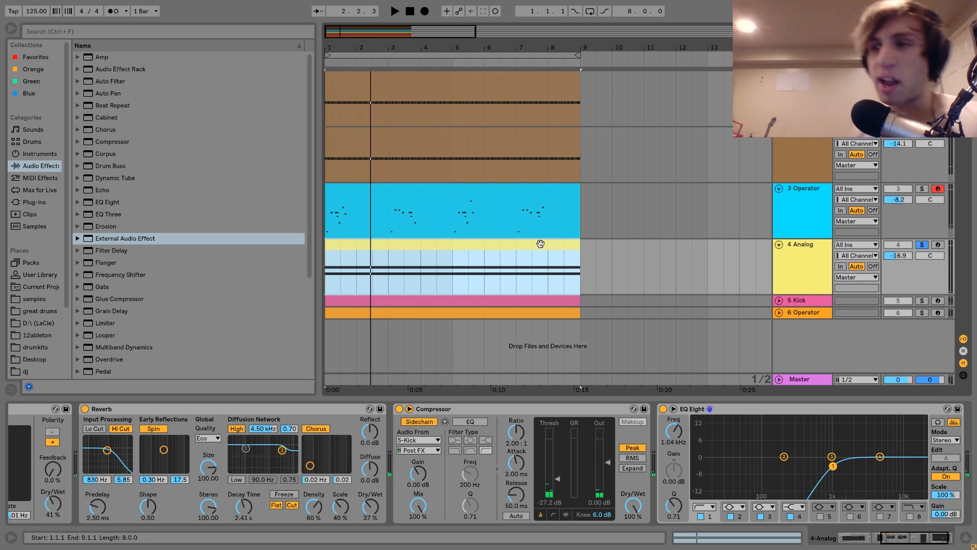
click(922, 244)
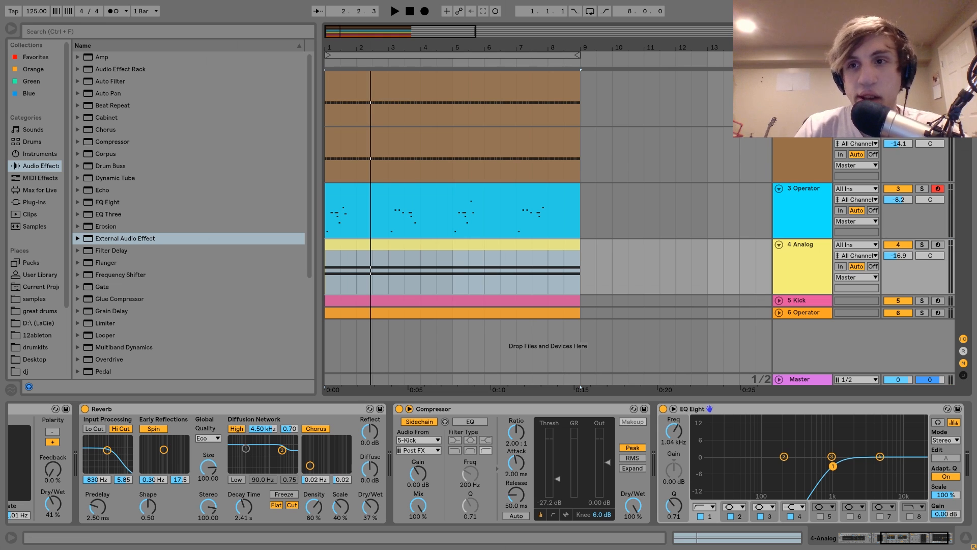
Step: Compare the full loop with the Analog track muted and active during playback
key(space)
click(922, 189)
click(922, 244)
click(922, 245)
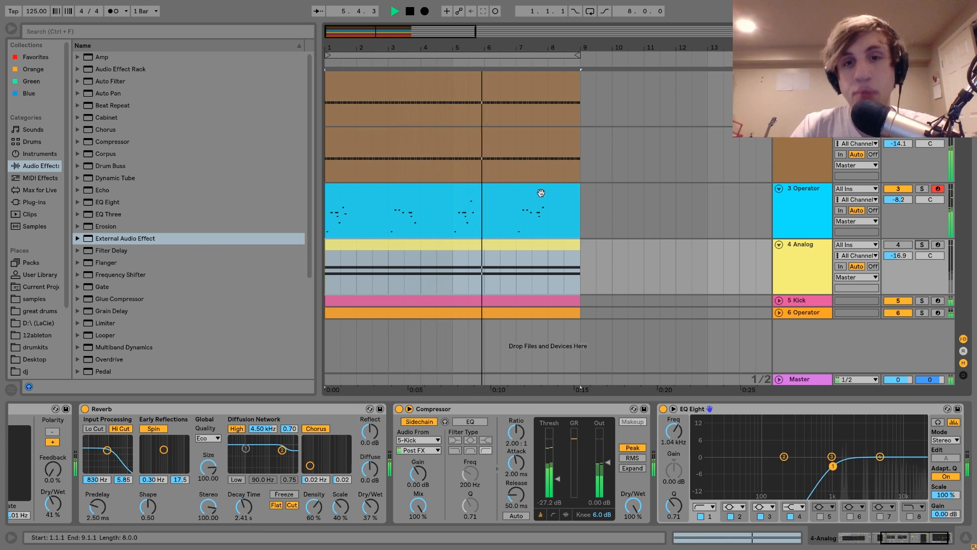
key(space)
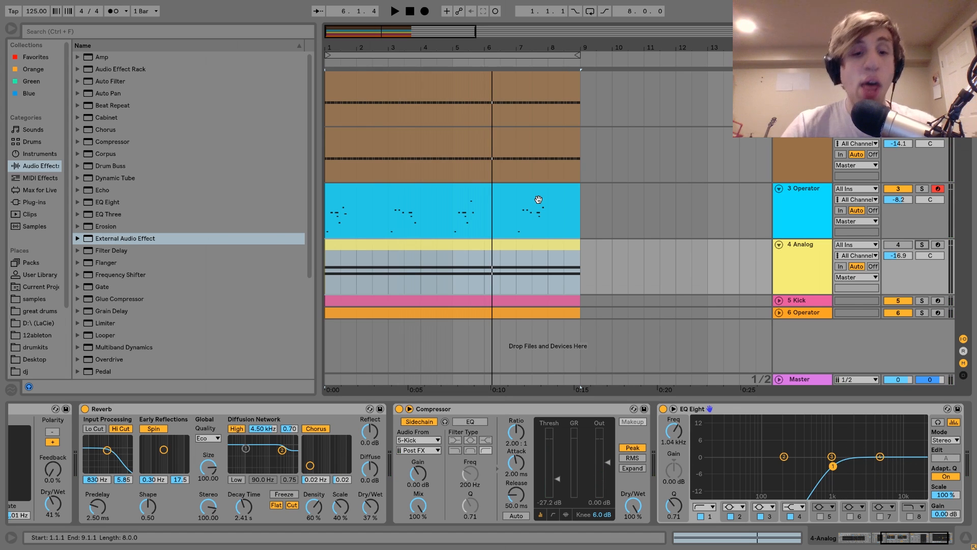
key(space)
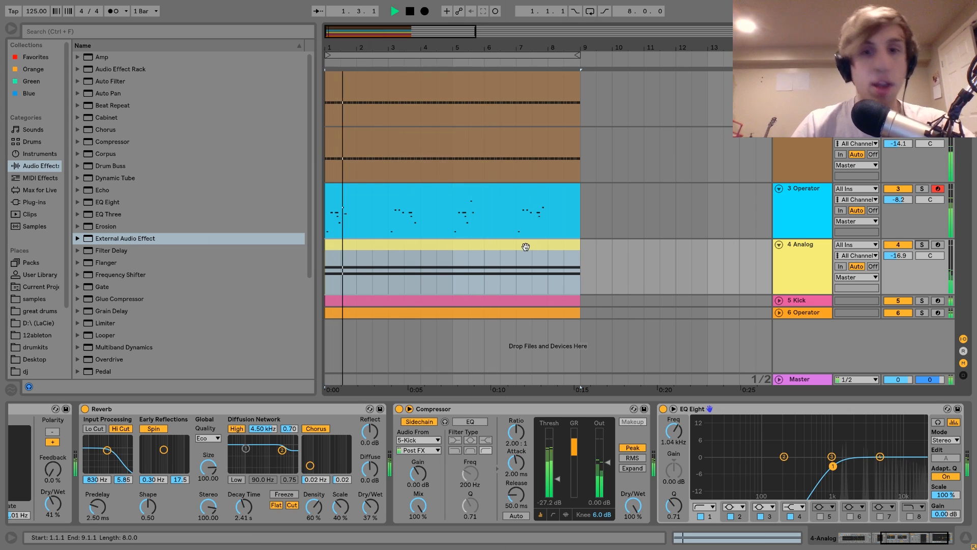
Step: Loop the Analog clip's eight bars, solo the track, and examine the clip's held notes
click(501, 245)
key(ctrl+l)
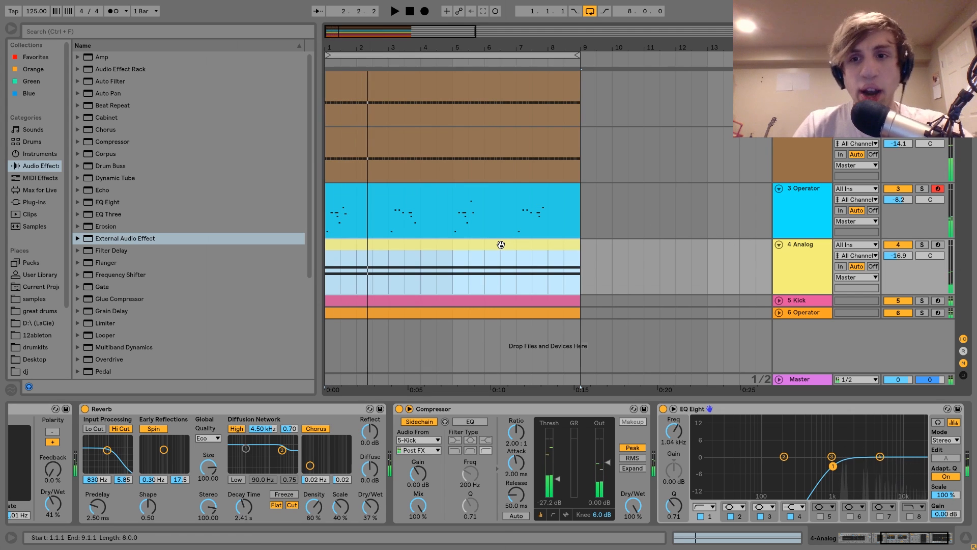
click(922, 245)
double_click(569, 249)
key(space)
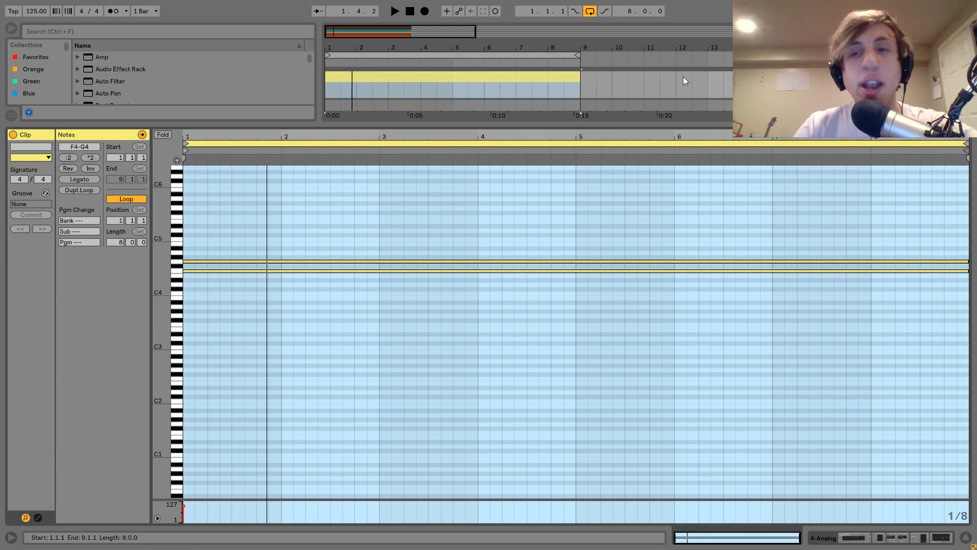
key(shift+Tab)
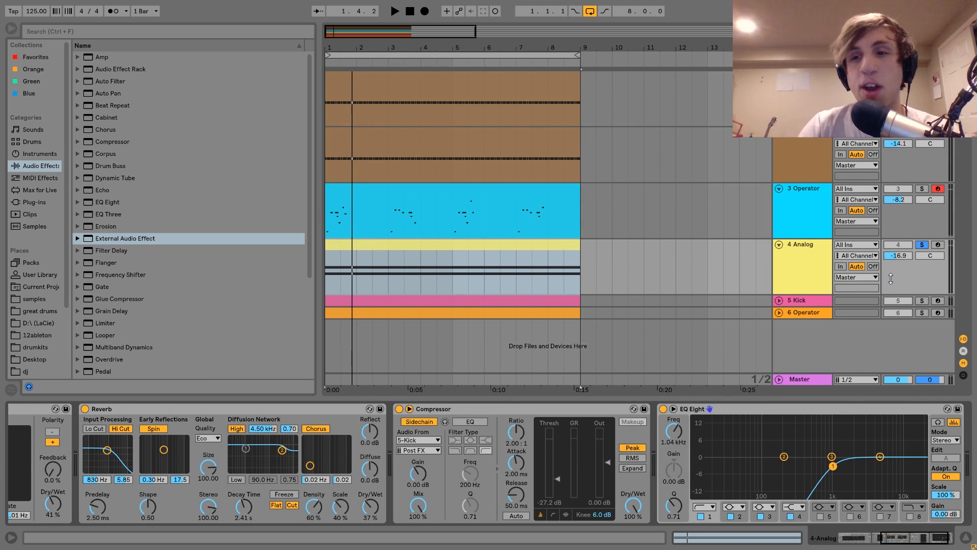
Step: Release the Analog track's solo, leave the third and fourth tracks muted, and open the first track's clip notes during playback
click(909, 245)
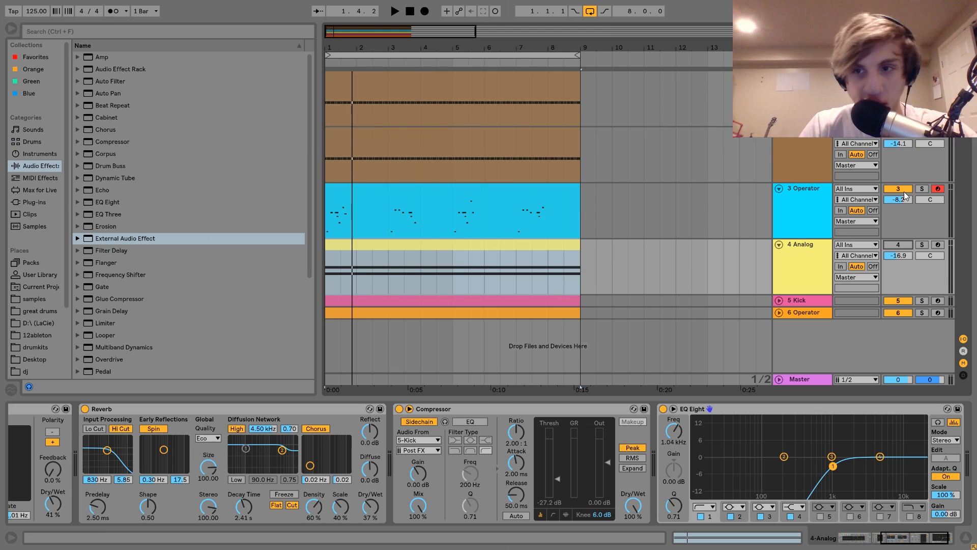
key(space)
double_click(482, 75)
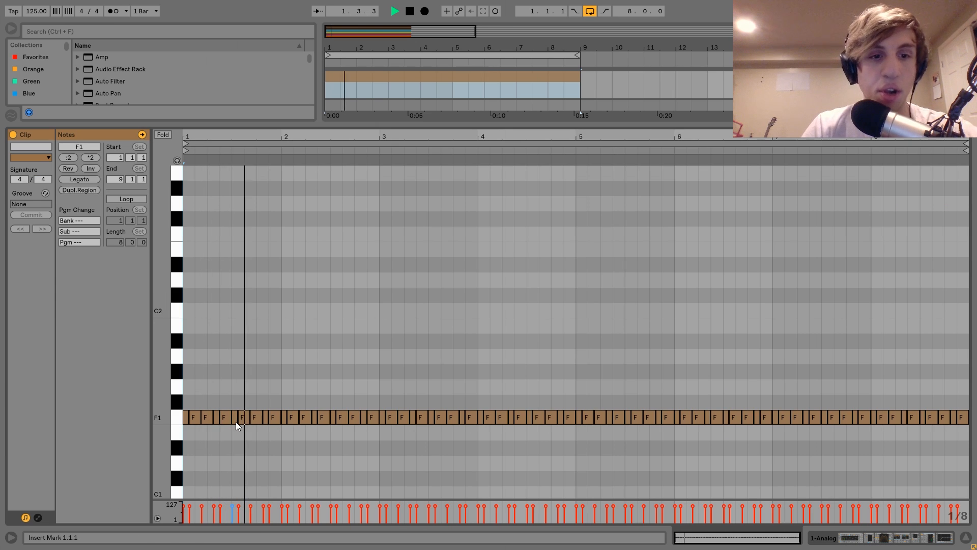
key(space)
Step: Duplicate all F1 notes of the first track's clip up to A2, audition the layered notes, and delete the copies
key(ctrl+a)
drag(243, 420, 242, 358)
key(space)
key(shift+Up)
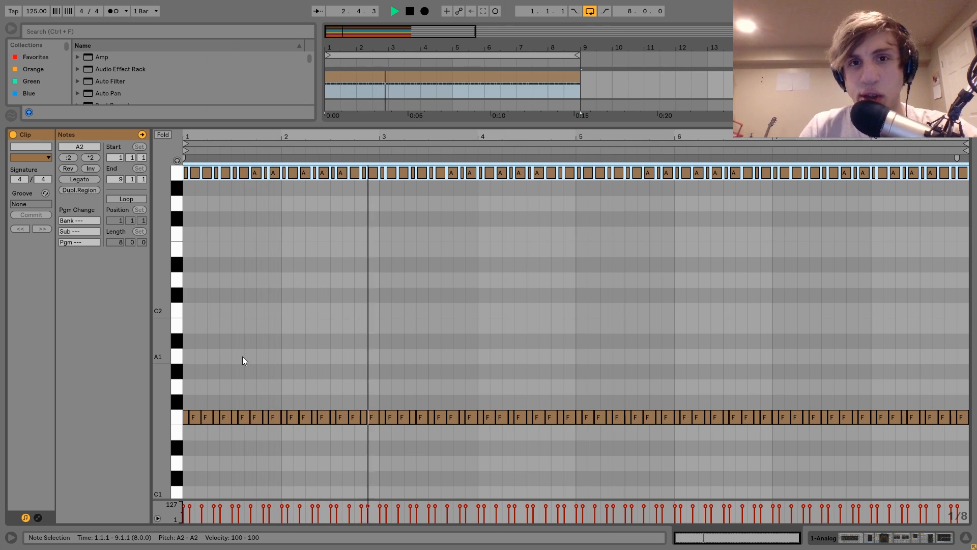
key(space)
key(Delete)
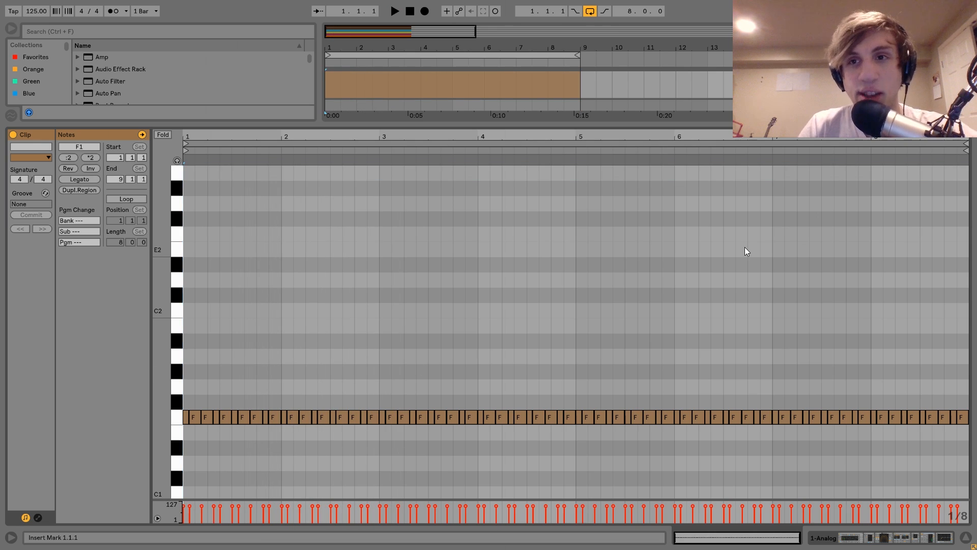
Step: Listen to the loop while reactivating the Analog track first and the third track's Operator melody second
key(space)
key(shift+Tab)
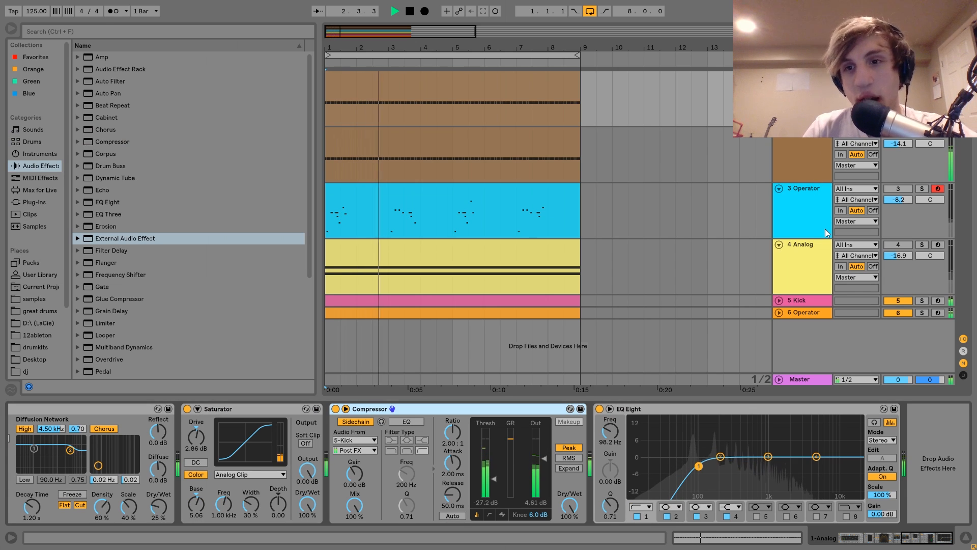
click(795, 280)
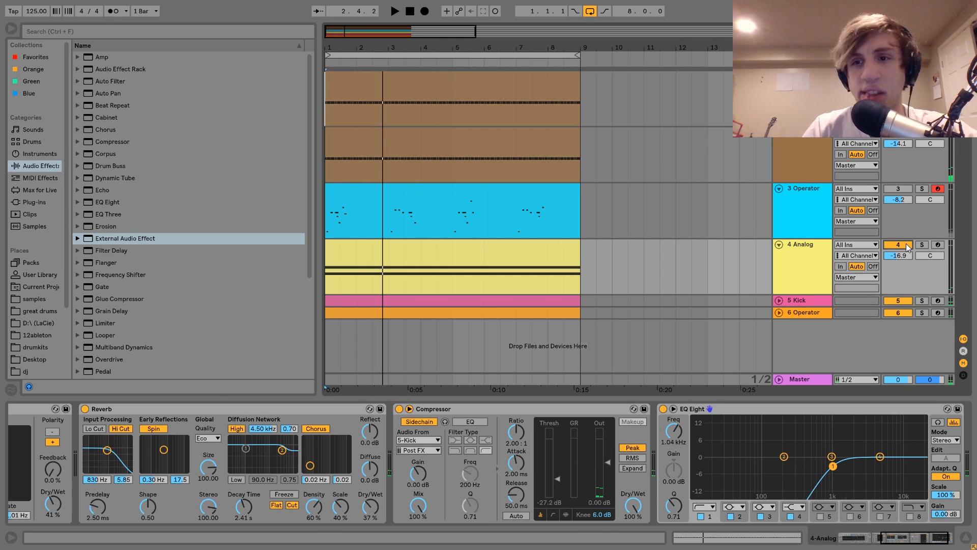
key(space)
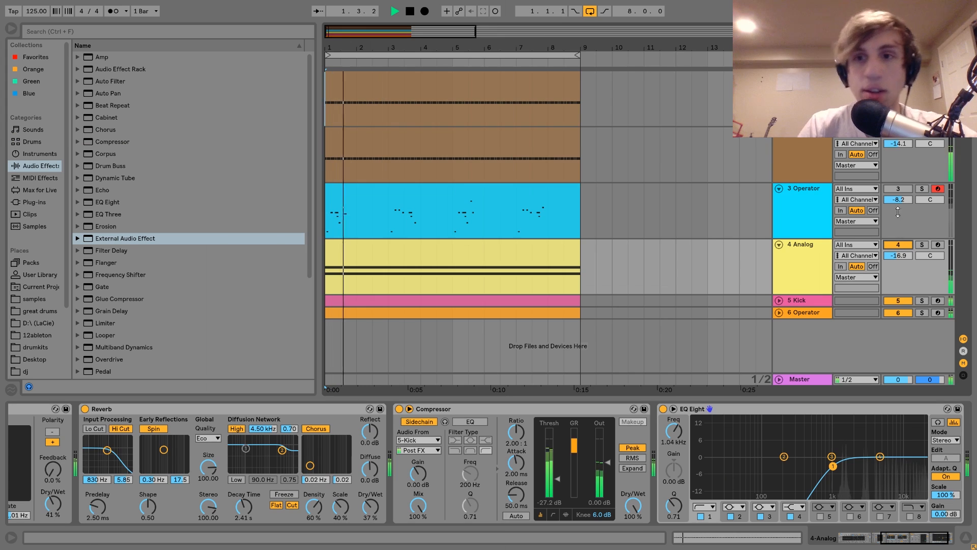
click(899, 189)
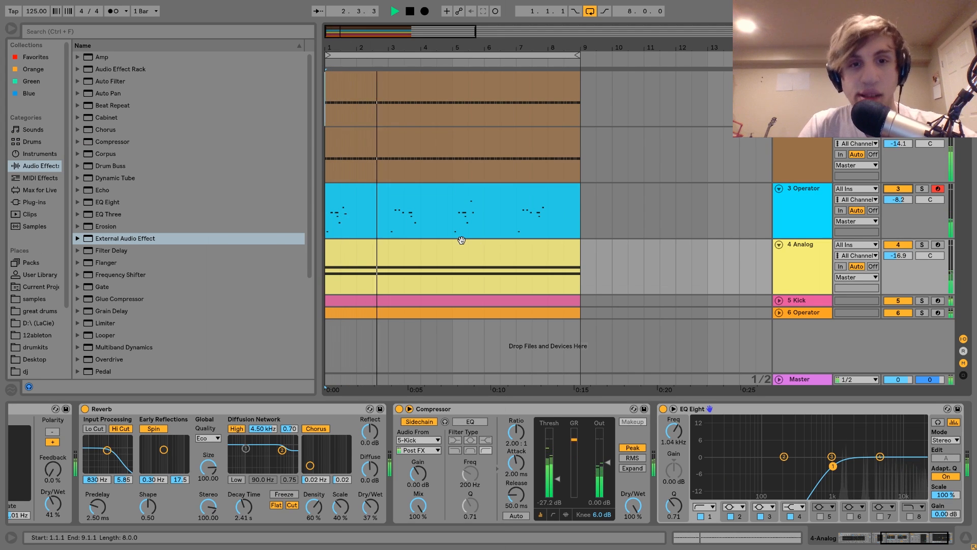
click(820, 246)
key(space)
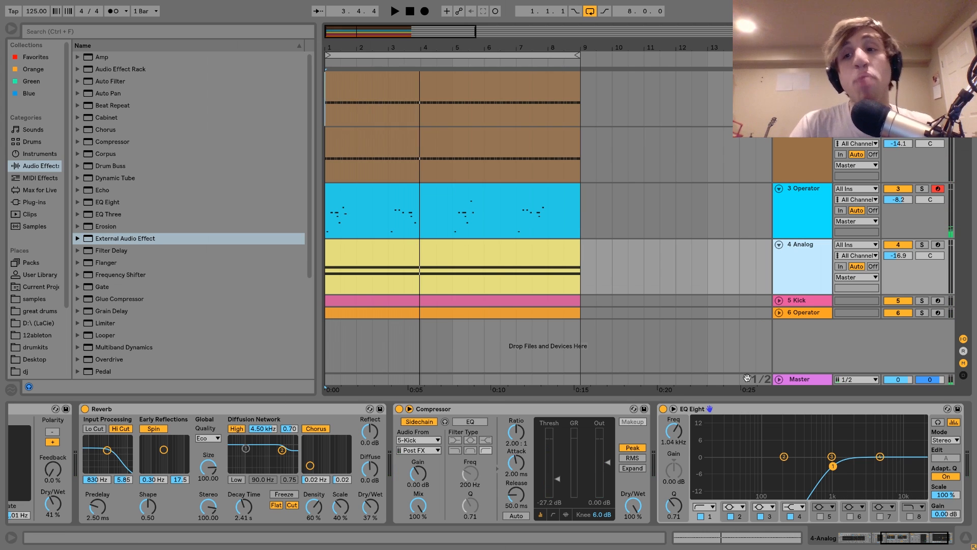
Step: Solo the Analog track and audition stronger vibrato on its synth, settling the vibrato amount at 41%
scroll(473, 458, left, 10)
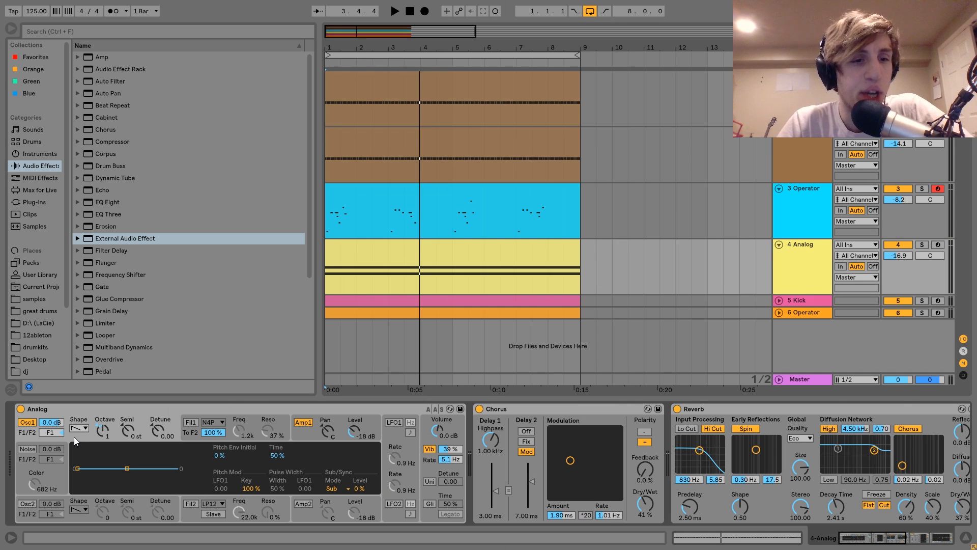
click(430, 463)
key(space)
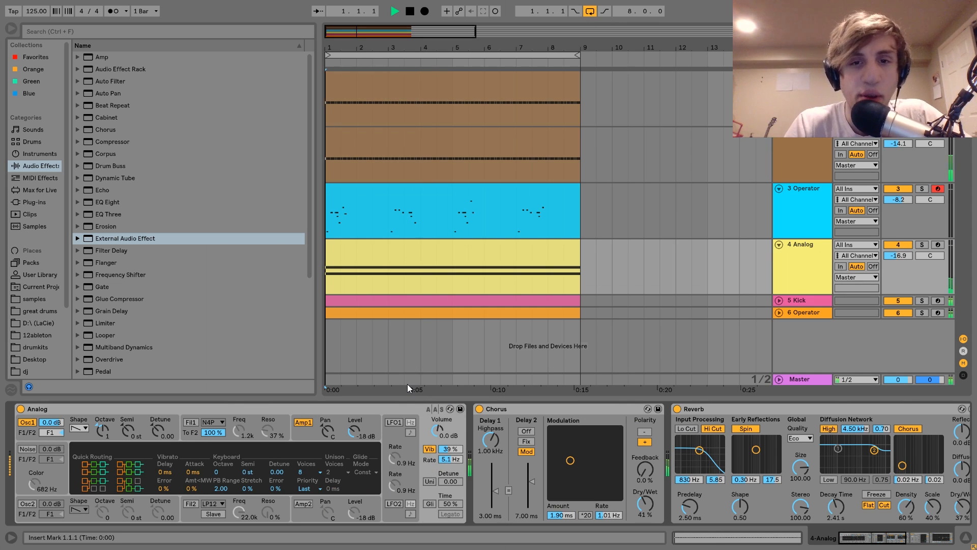
drag(451, 449, 452, 402)
click(922, 245)
drag(451, 449, 452, 471)
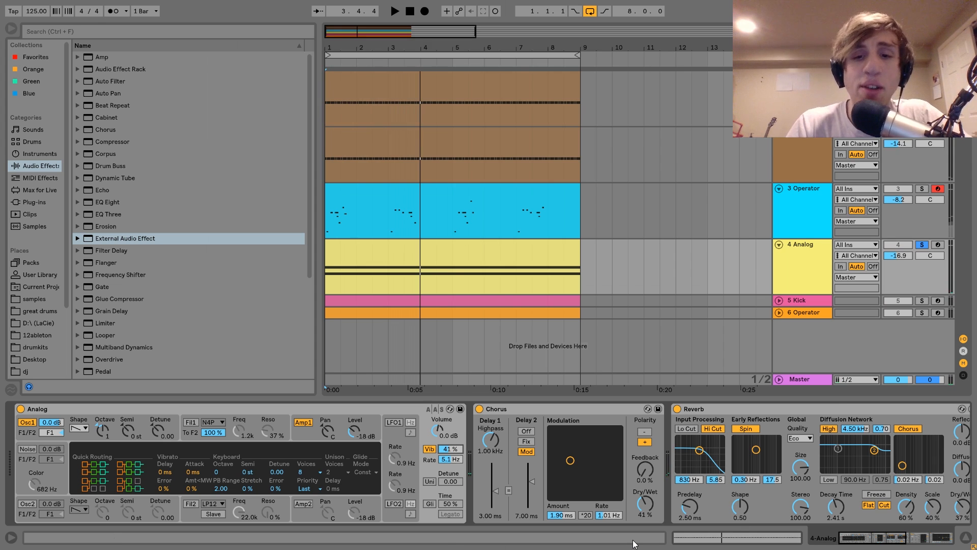
Step: Select the Chorus on the Analog track and listen to its effect during playback
scroll(537, 489, right, 3)
key(space)
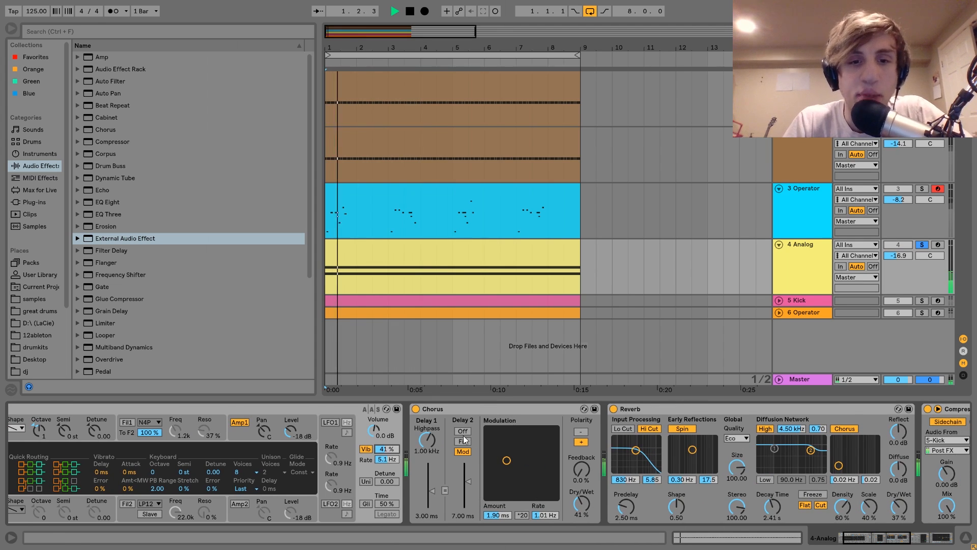
click(420, 410)
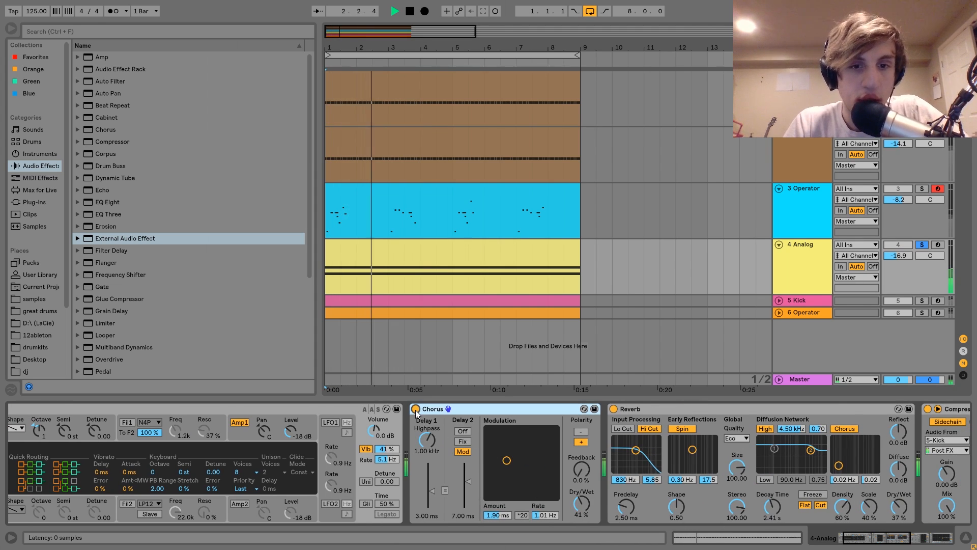
key(space)
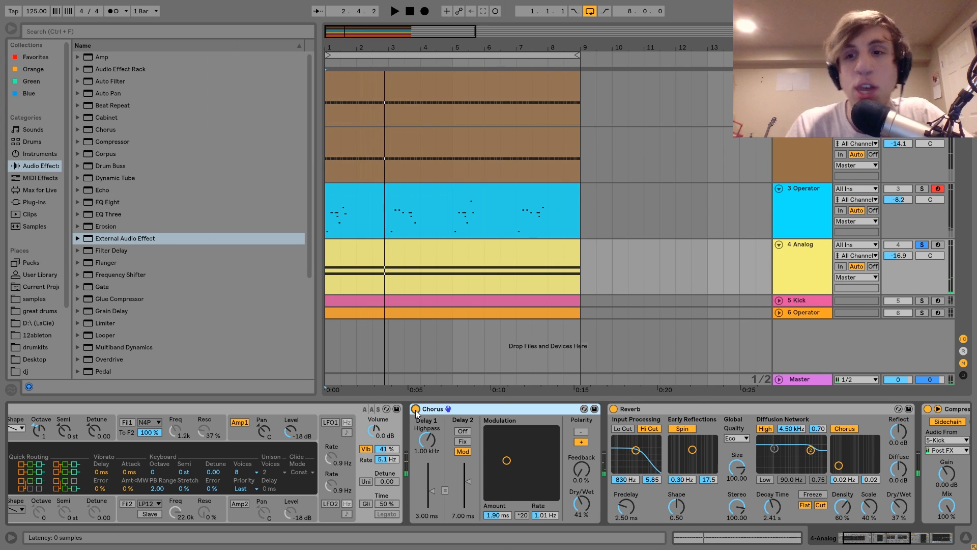
Step: Examine the Reverb, sidechained Compressor and EQ Eight on the Analog track during playback, and release the track's solo
scroll(415, 410, right, 5)
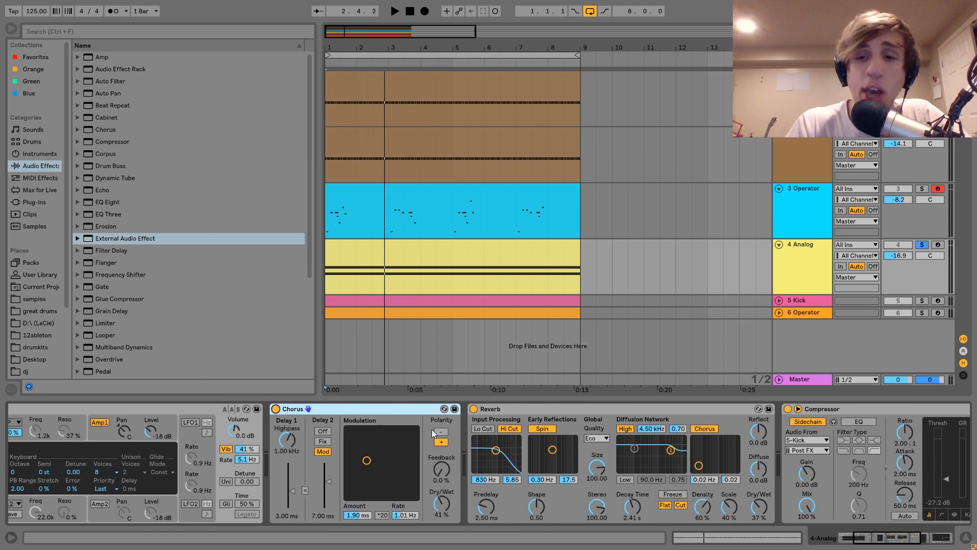
scroll(522, 480, right, 8)
key(space)
key(space)
scroll(522, 480, right, 6)
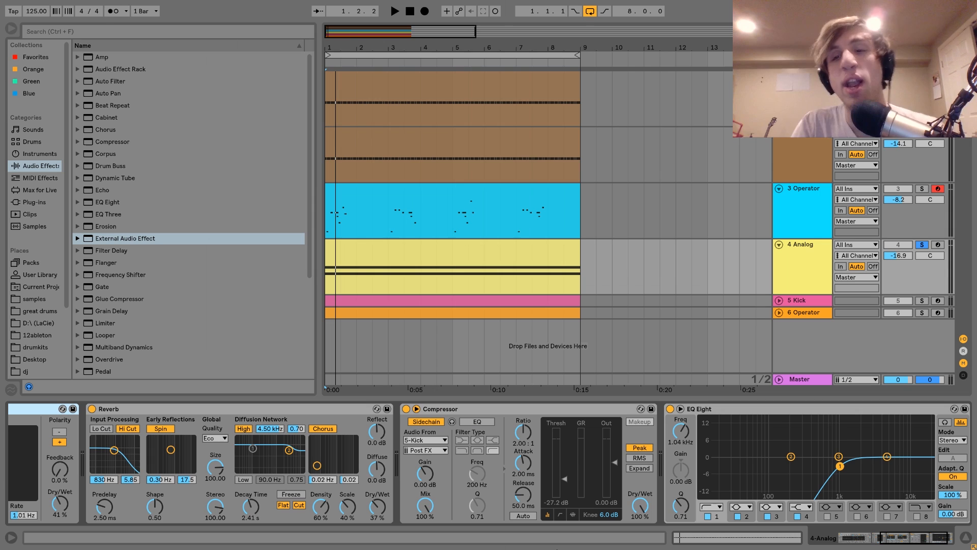
key(space)
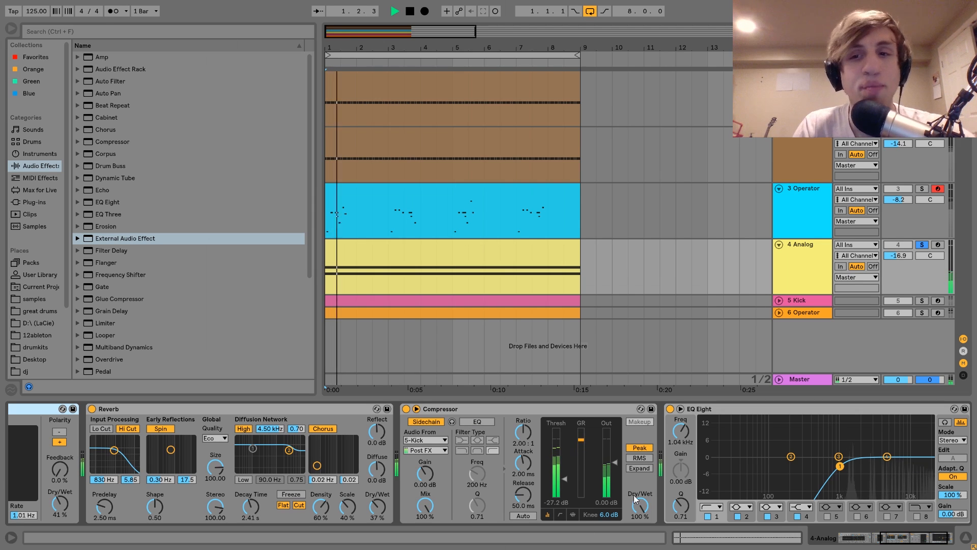
click(923, 245)
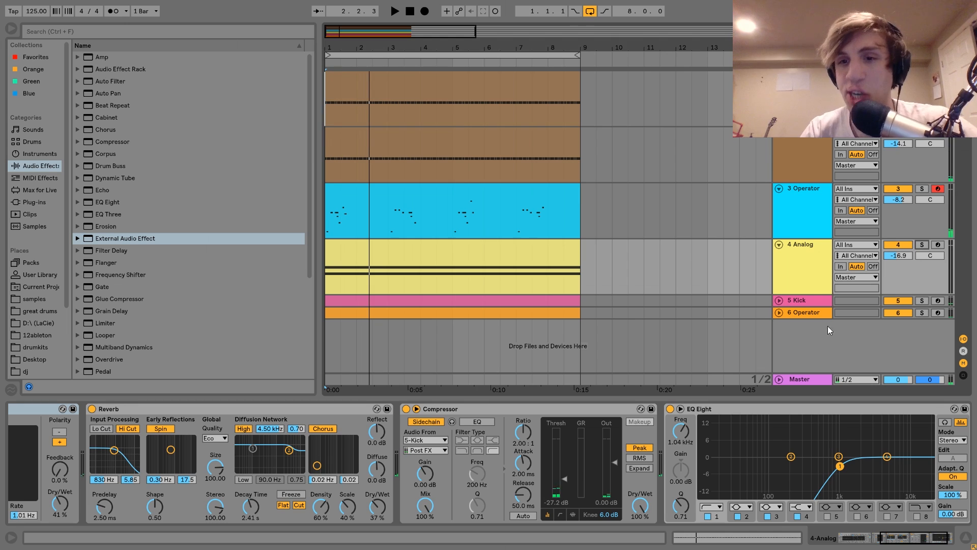
Step: Solo and expand the fifth track (Kick) and listen to it from the loop's start
click(806, 302)
click(921, 301)
key(space)
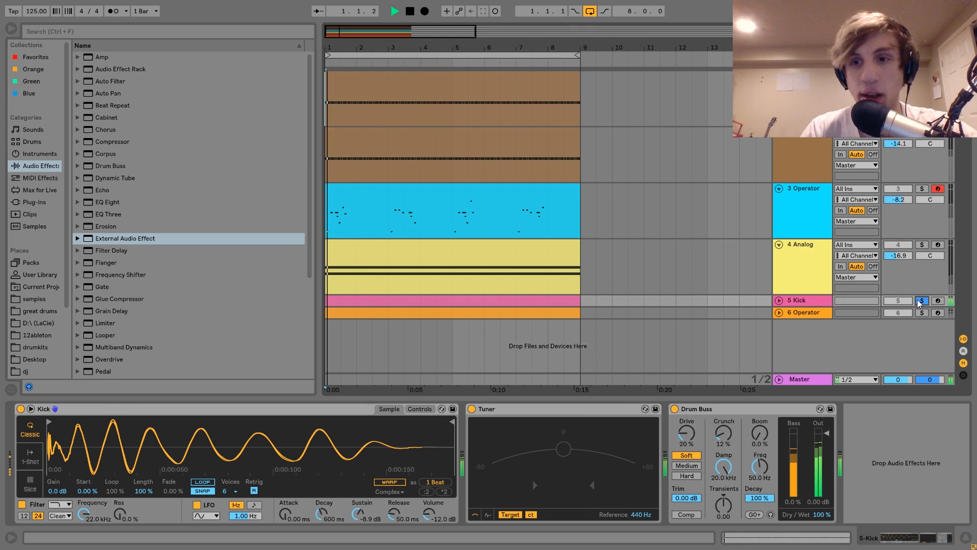
click(780, 301)
Step: Delete the Tuner from the Kick track's device chain and stop playback
click(534, 410)
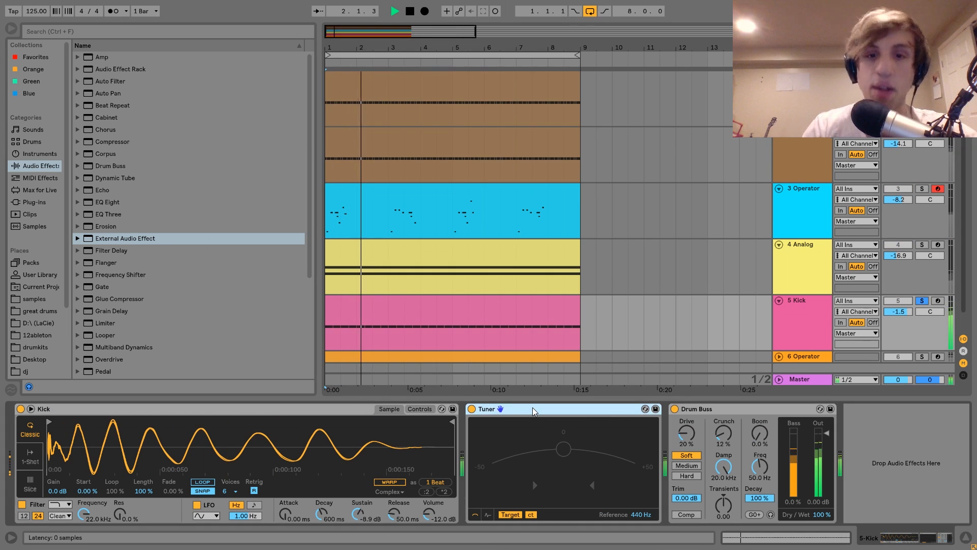
key(Delete)
key(space)
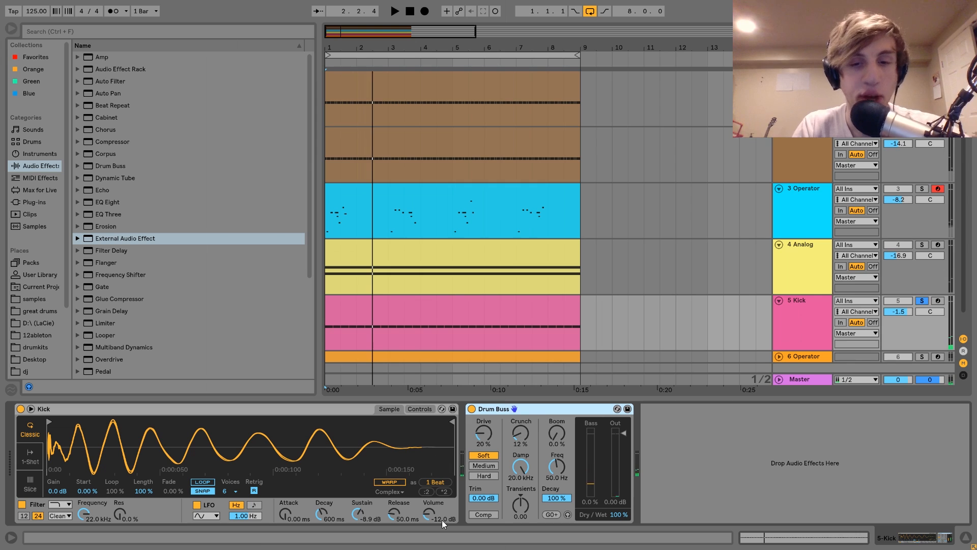
scroll(821, 325, down, 2)
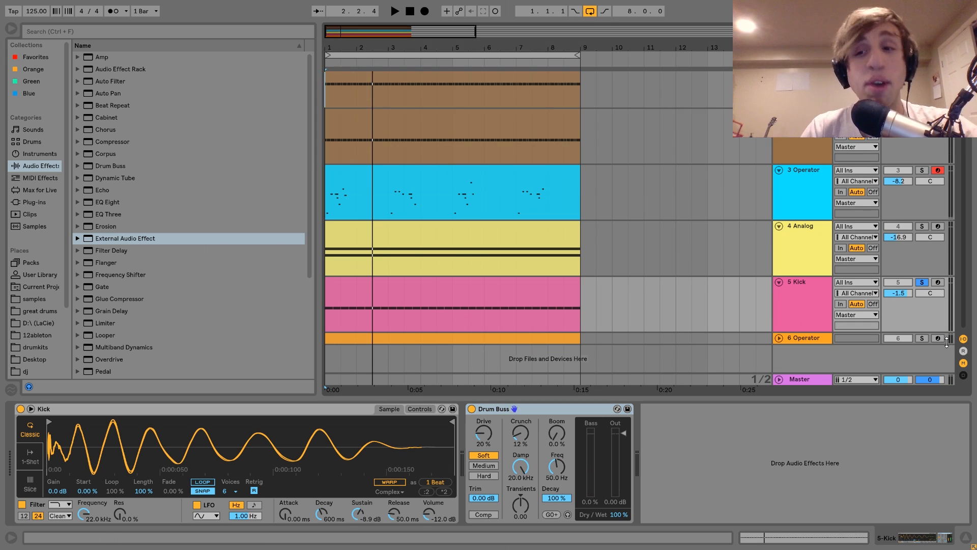
Step: Solo and expand the sixth track (Operator) and listen to it from the loop's start
key(space)
click(787, 338)
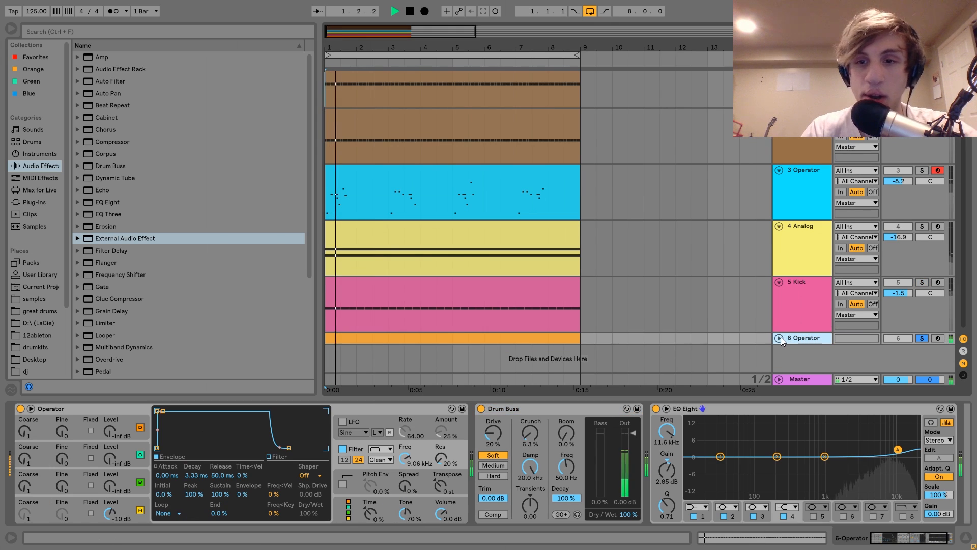
click(779, 338)
key(space)
key(space)
key(space)
Step: Inspect oscillator A's settings in the sixth track's Operator, and compare the sound with its filter off and on during playback
click(136, 507)
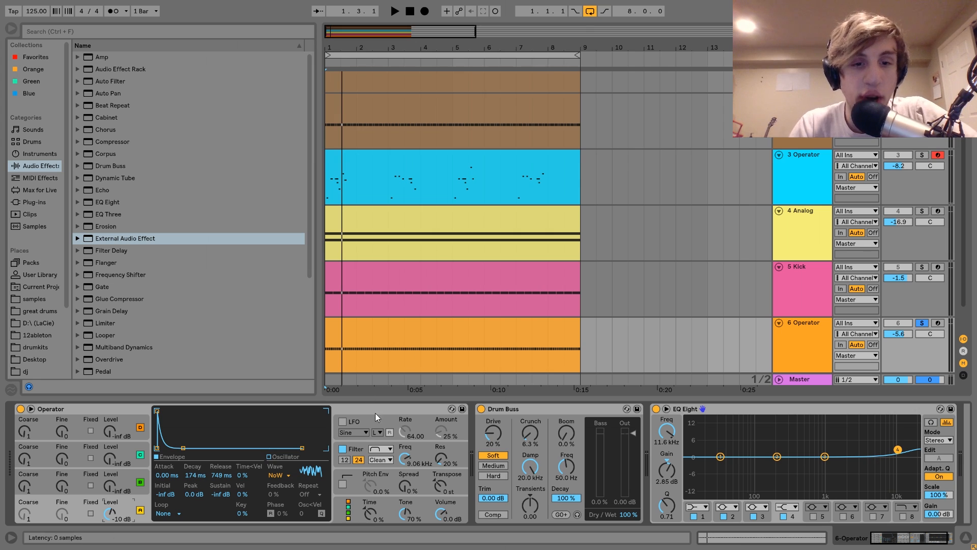
click(355, 450)
key(space)
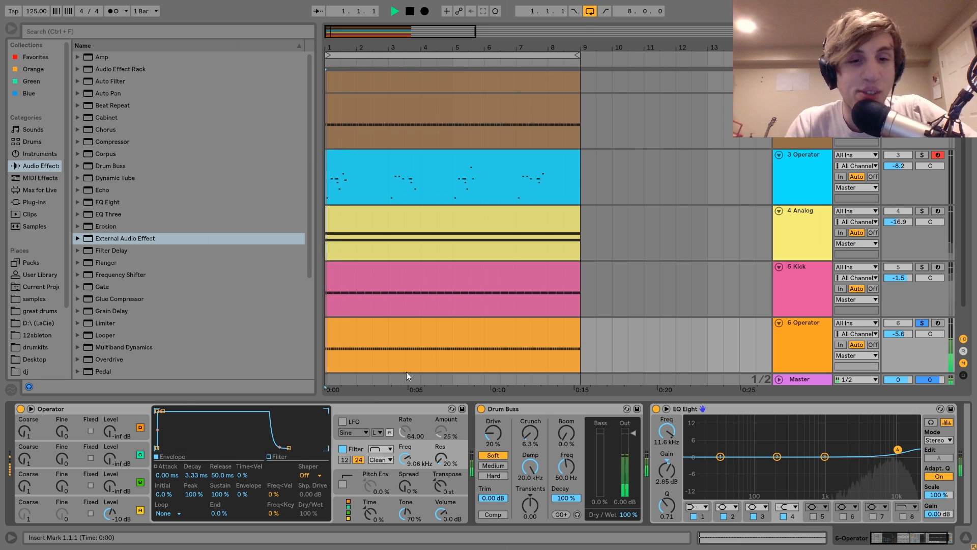
click(342, 449)
click(343, 451)
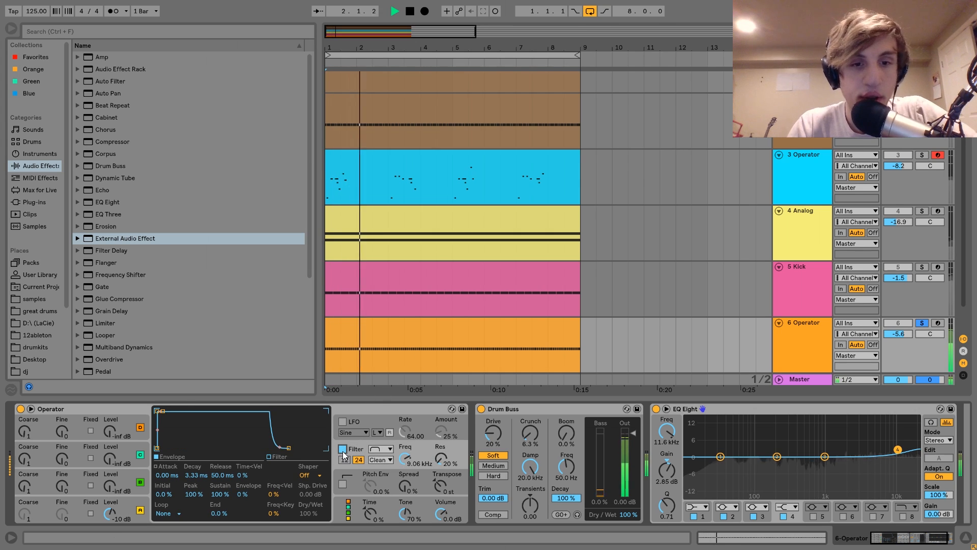
key(space)
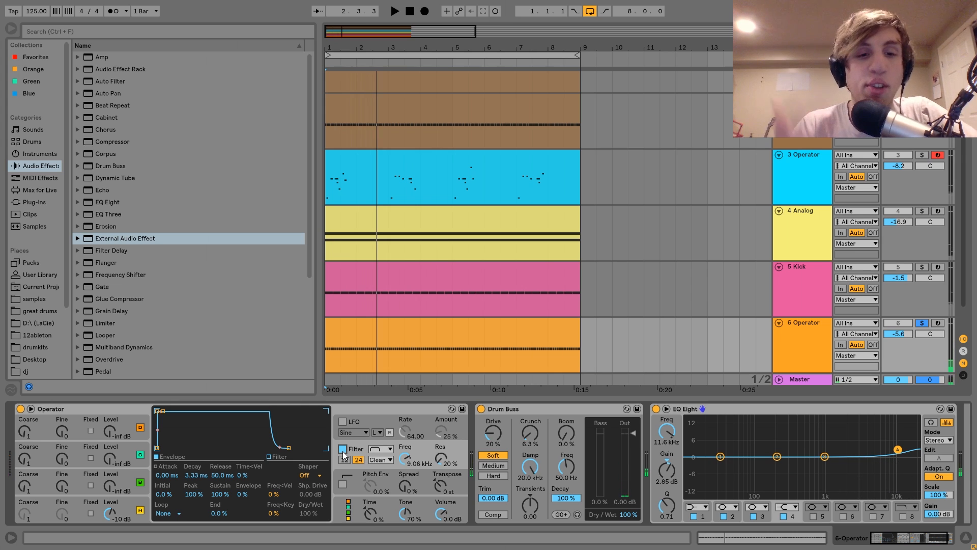
Step: Examine the Drum Buss and EQ Eight on the sixth track during playback, release the track's solo and stop playback
scroll(343, 451, right, 3)
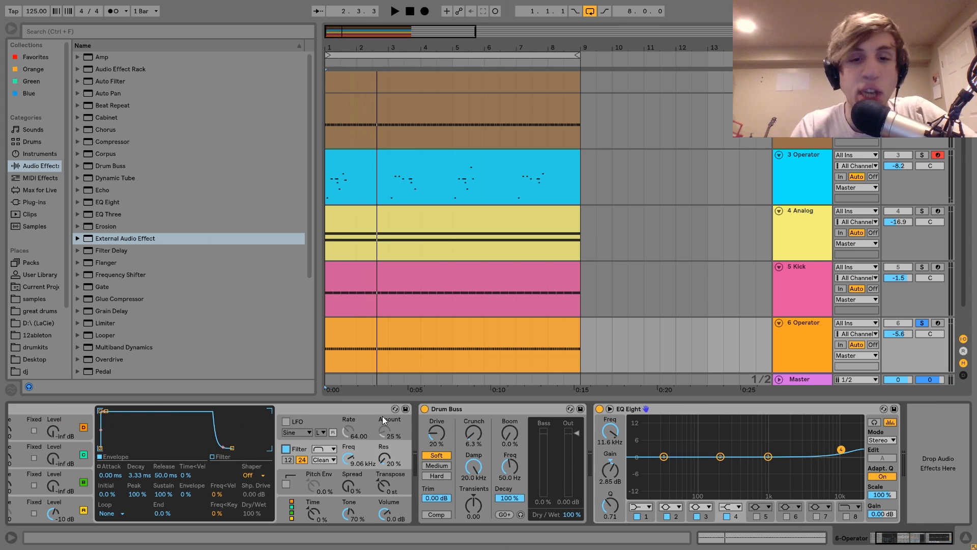
key(space)
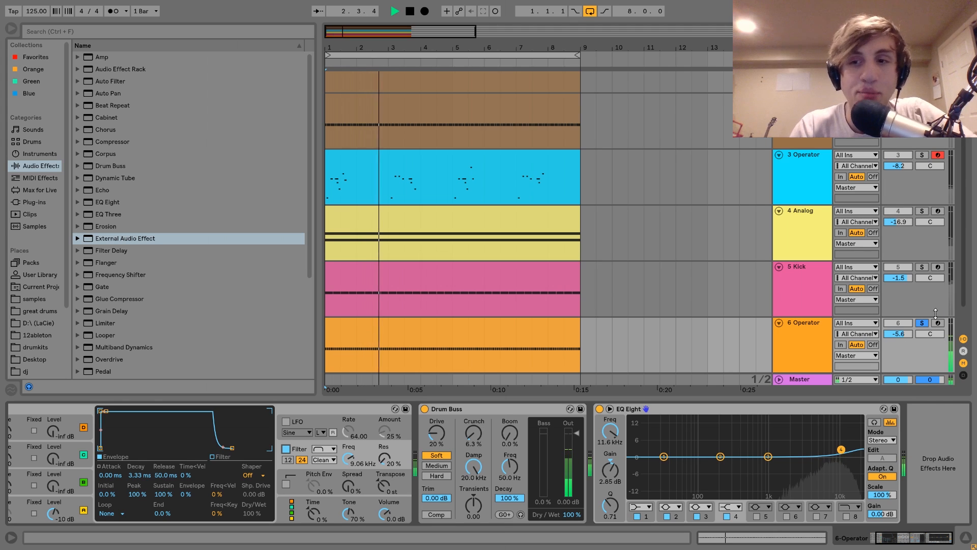
click(922, 324)
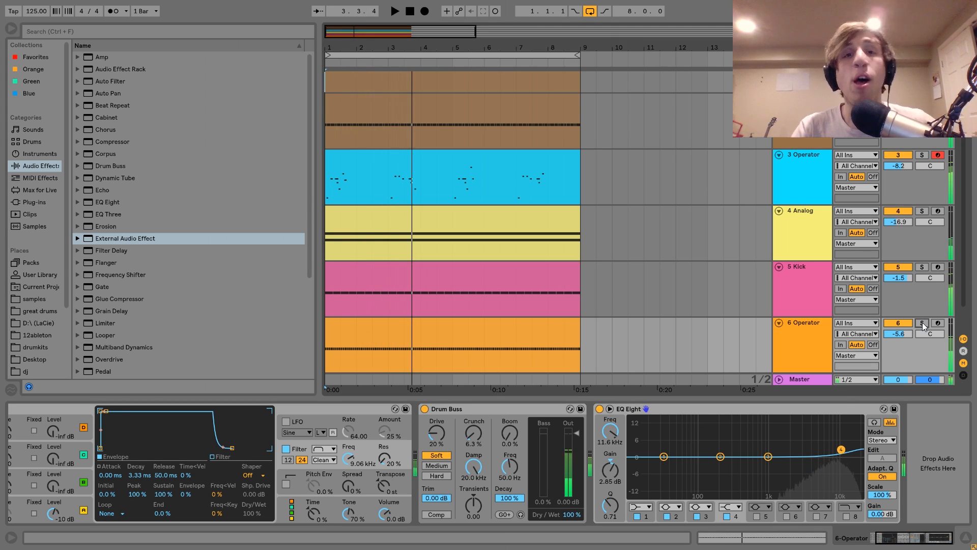
key(space)
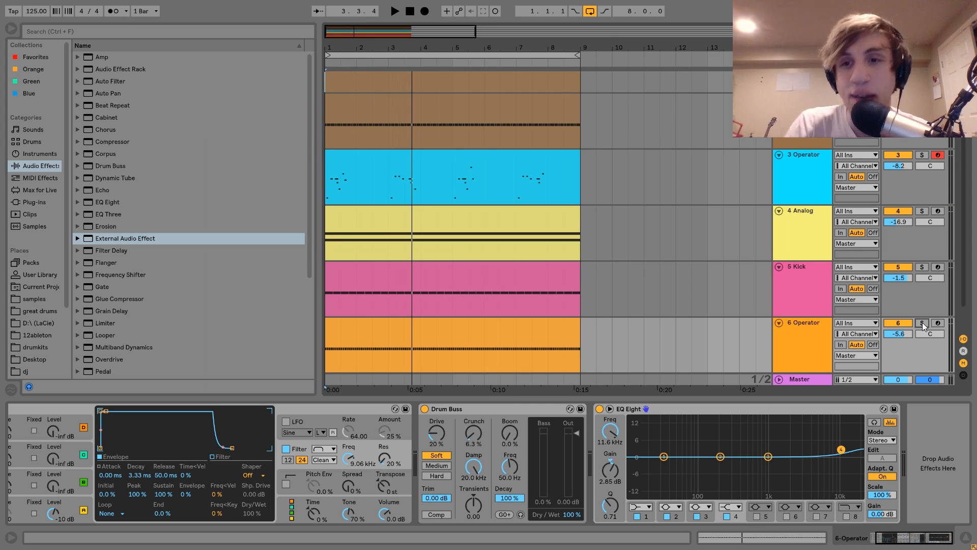
Step: Play all the tracks together from the loop's start to hear the full mix, and stop playback
key(space)
scroll(923, 323, up, 2)
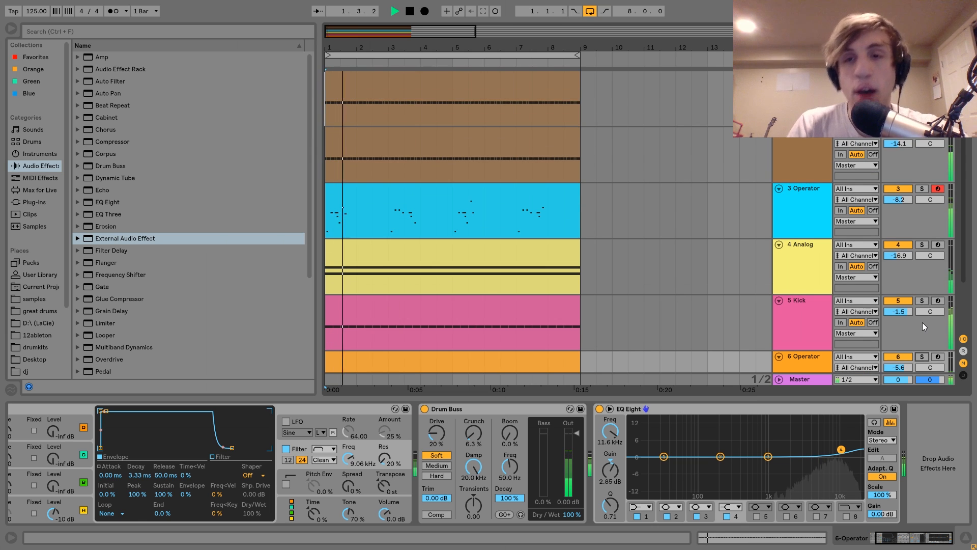
key(space)
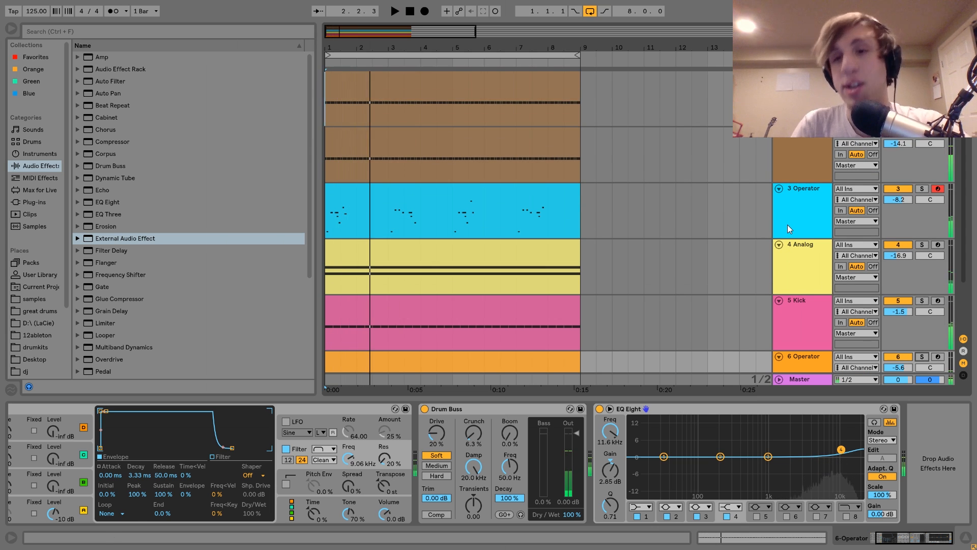